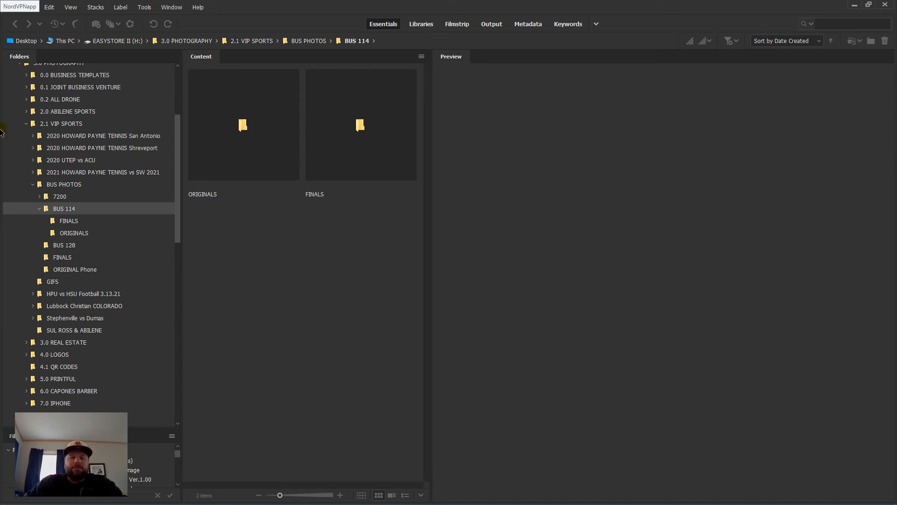
Open the FINALS folder of BUS 114 and compare the previews of DWD_9791.JPG and DWD_9792.JPG, leaving DWD_9792.JPG selected
double_click(362, 137)
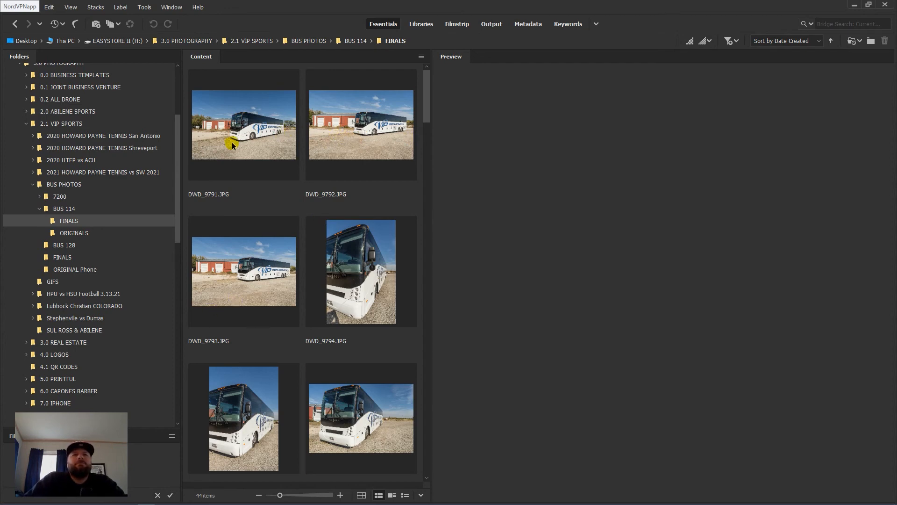
click(336, 145)
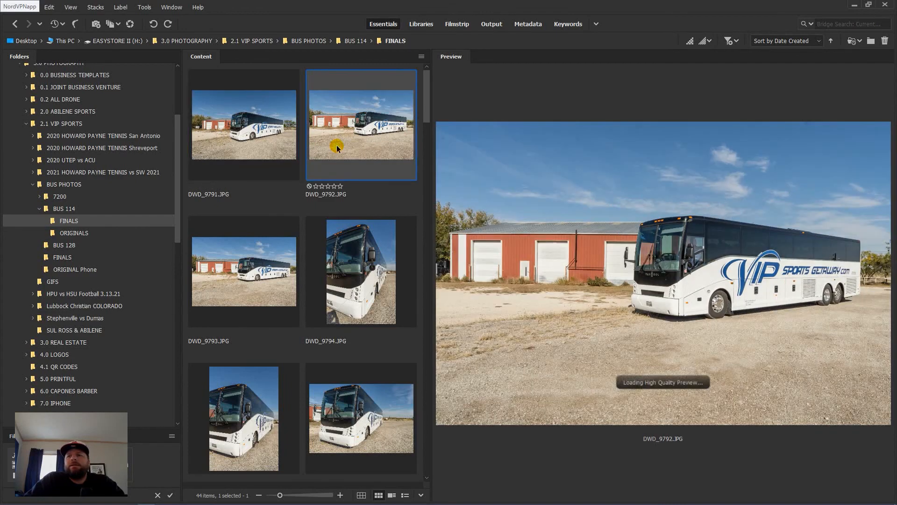
click(280, 142)
click(321, 144)
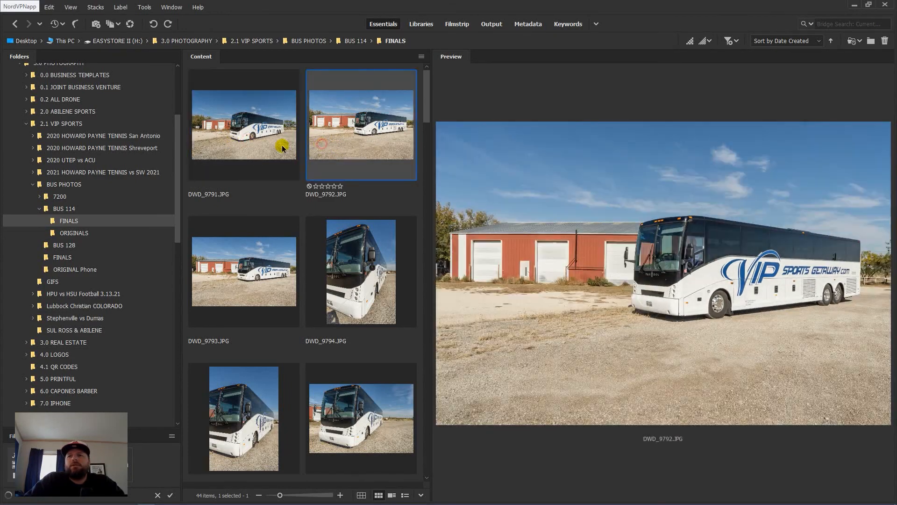
click(282, 144)
click(321, 144)
click(254, 147)
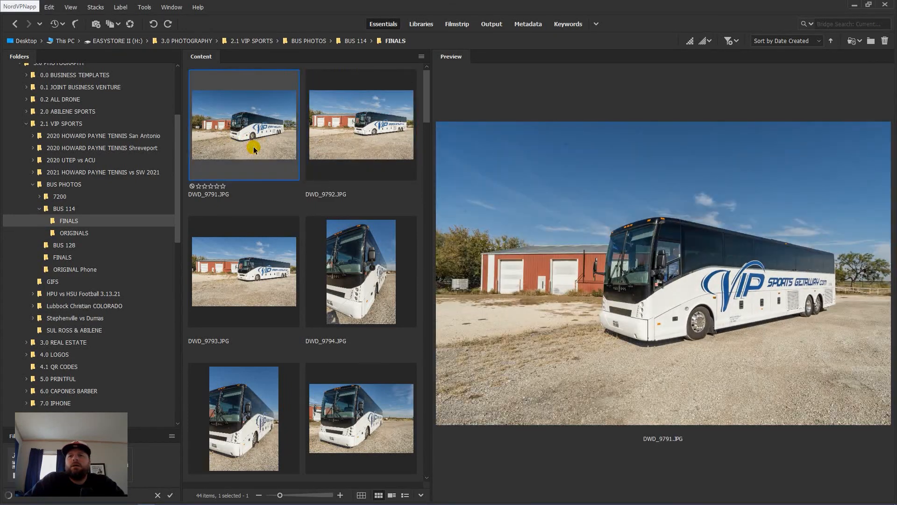
click(325, 149)
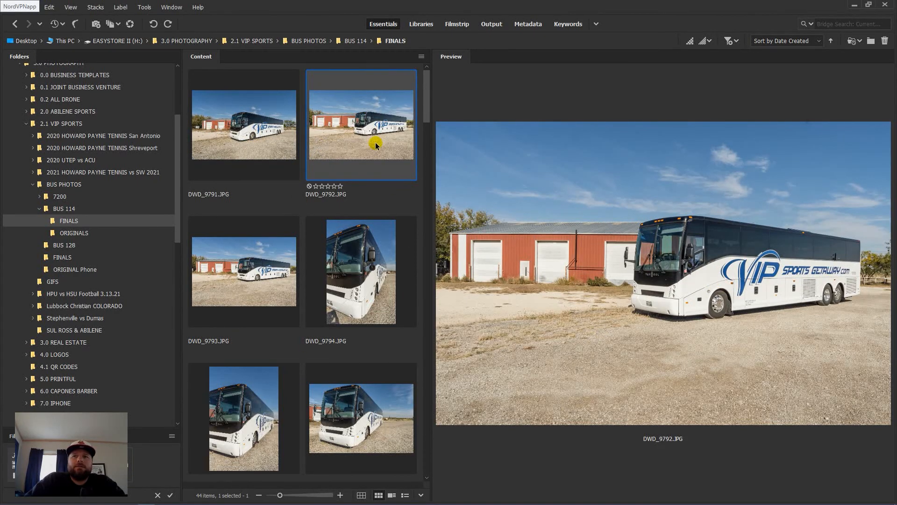
double_click(346, 147)
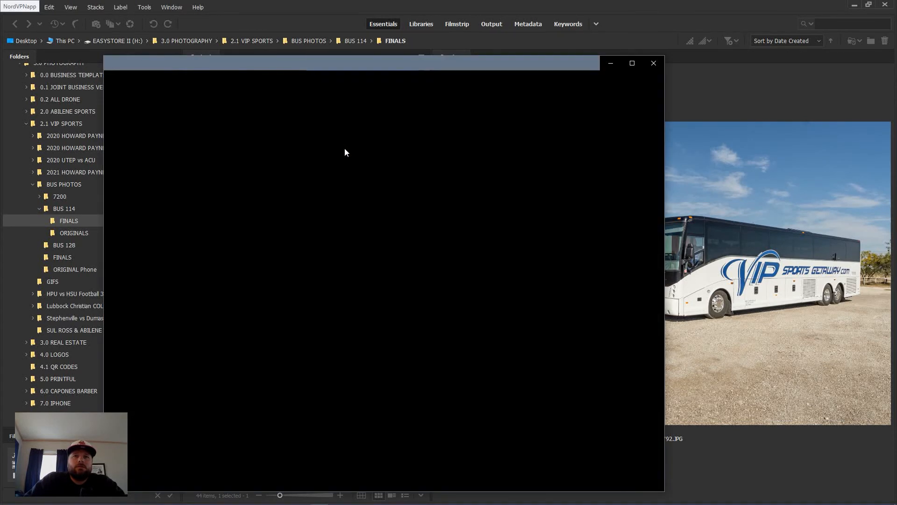
click(653, 63)
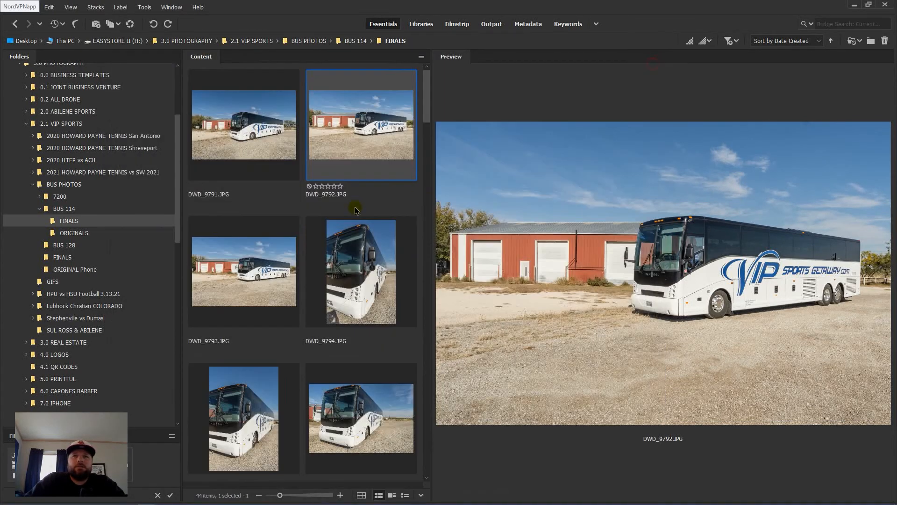
right_click(339, 121)
click(346, 126)
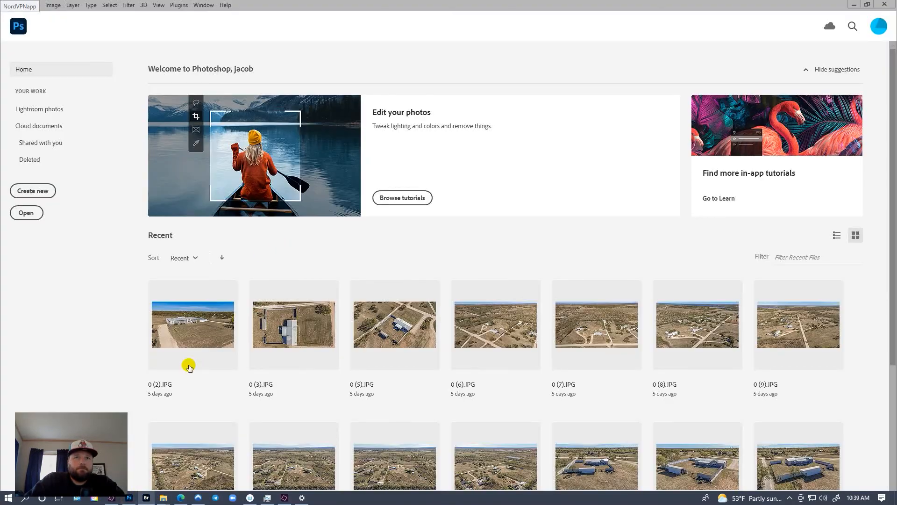
click(146, 498)
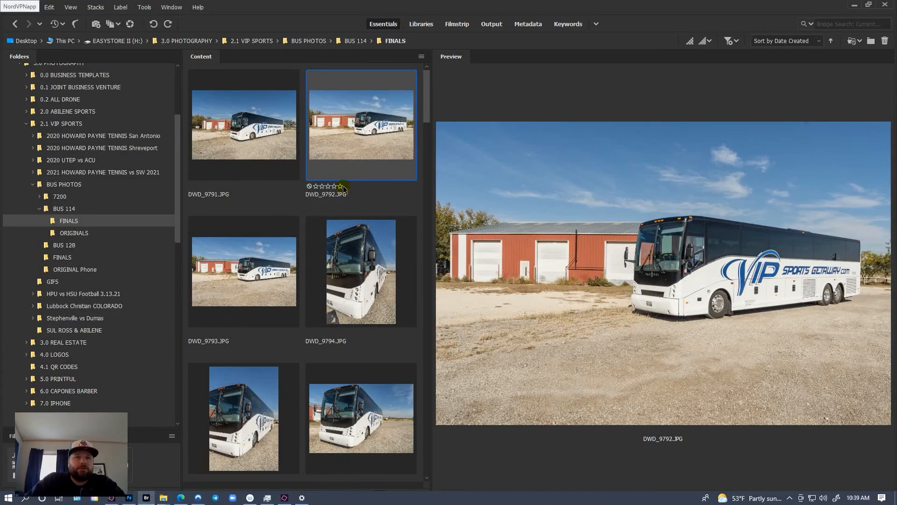
Open the selected DWD_9792.JPG from Bridge in Photoshop and switch to Photoshop
drag(365, 127, 307, 243)
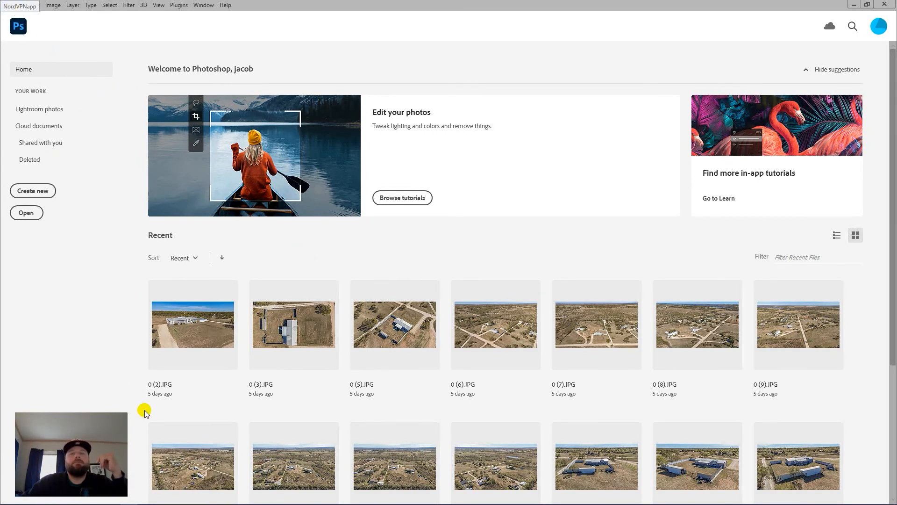
click(161, 498)
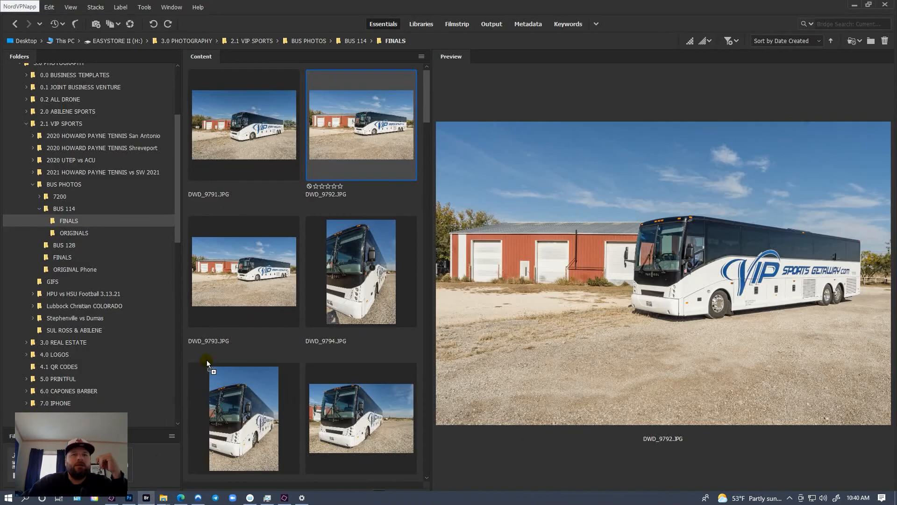
drag(341, 151, 159, 502)
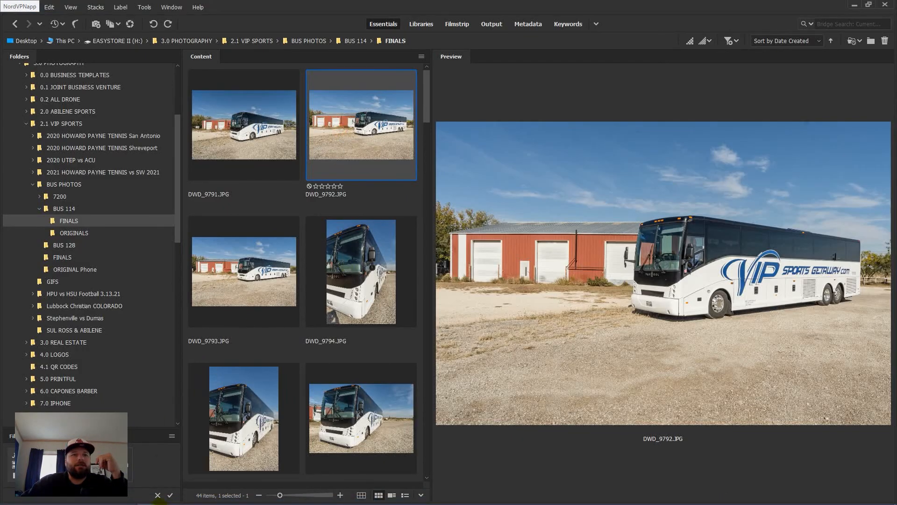
drag(333, 154, 115, 465)
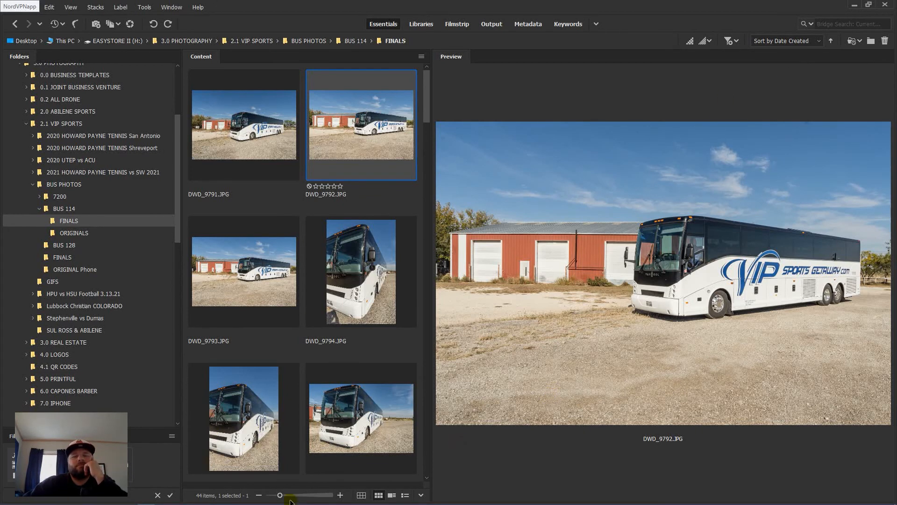
click(129, 500)
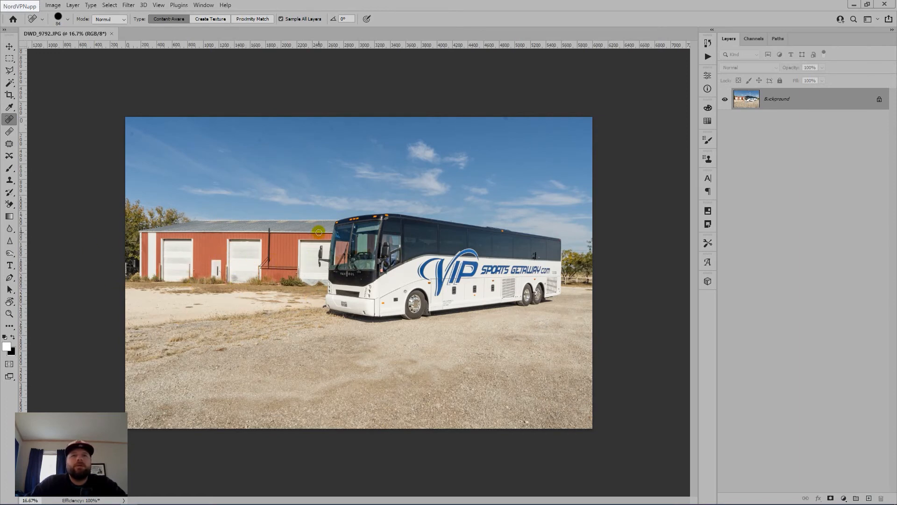
Remove the small dark spots from the sky and along the photo's upper edge with the Content-Aware Spot Healing Brush
click(331, 127)
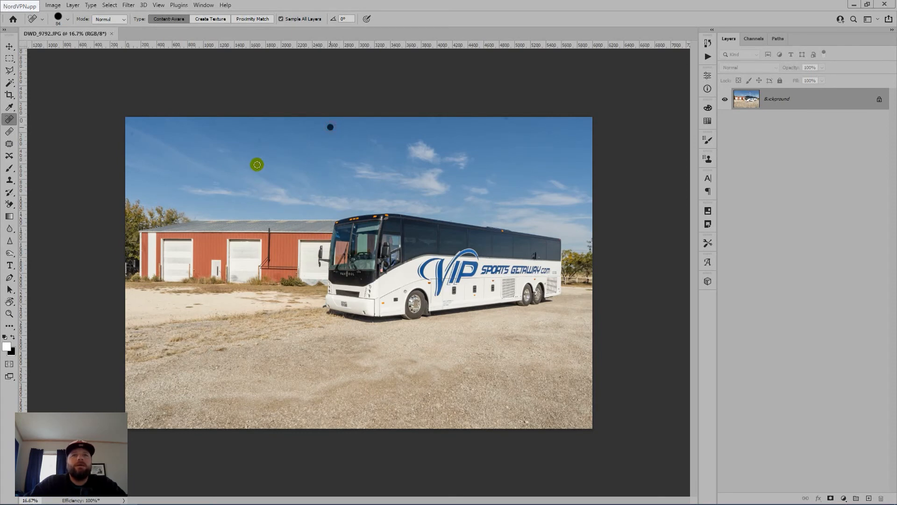
click(129, 132)
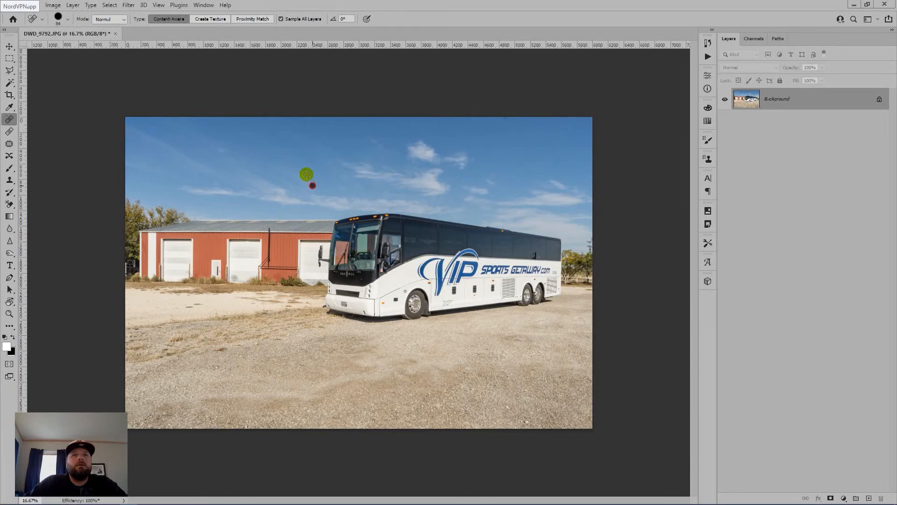
drag(272, 134, 215, 124)
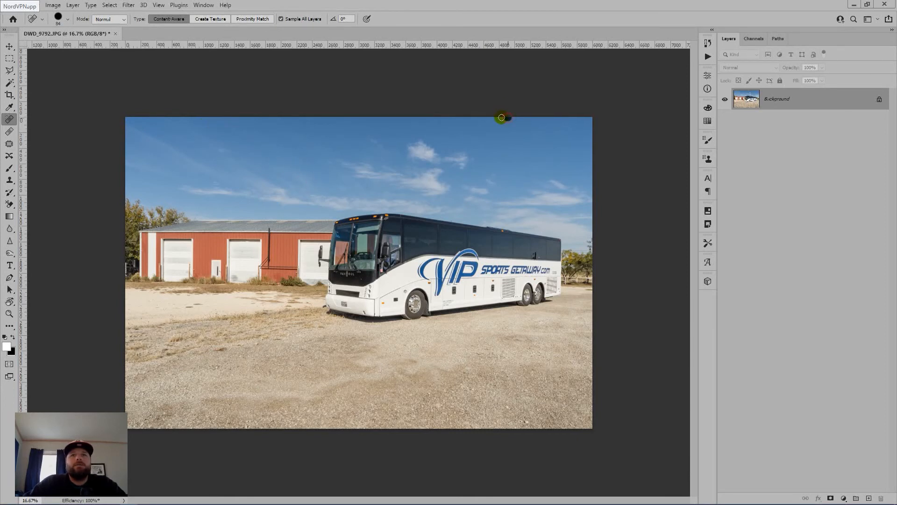
click(129, 133)
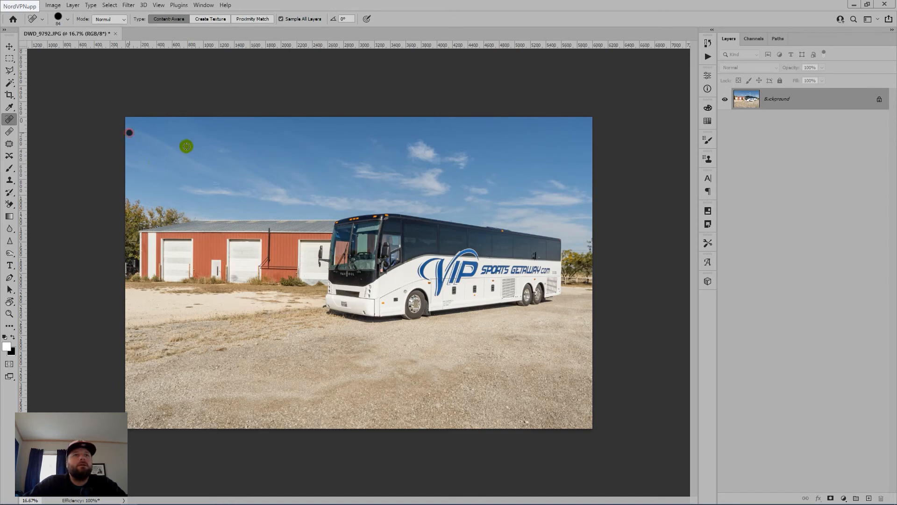
scroll(186, 146, up, 5)
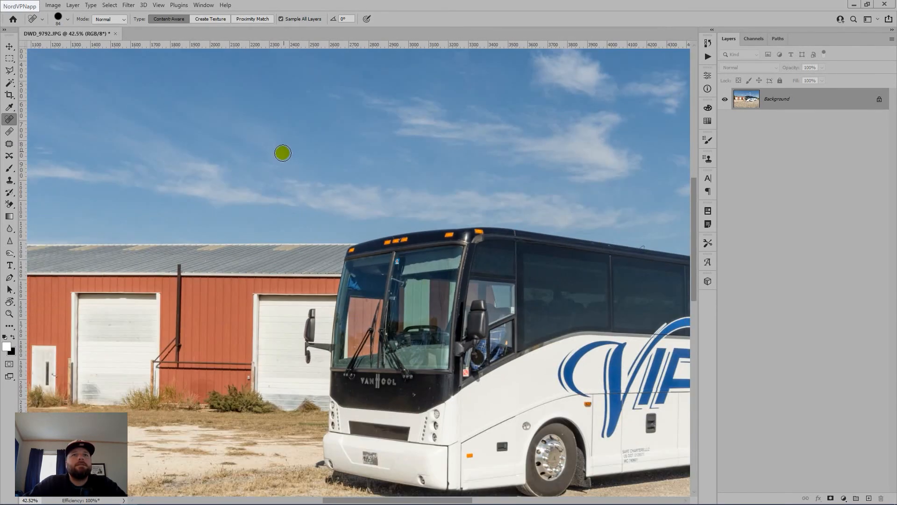
scroll(276, 154, down, 3)
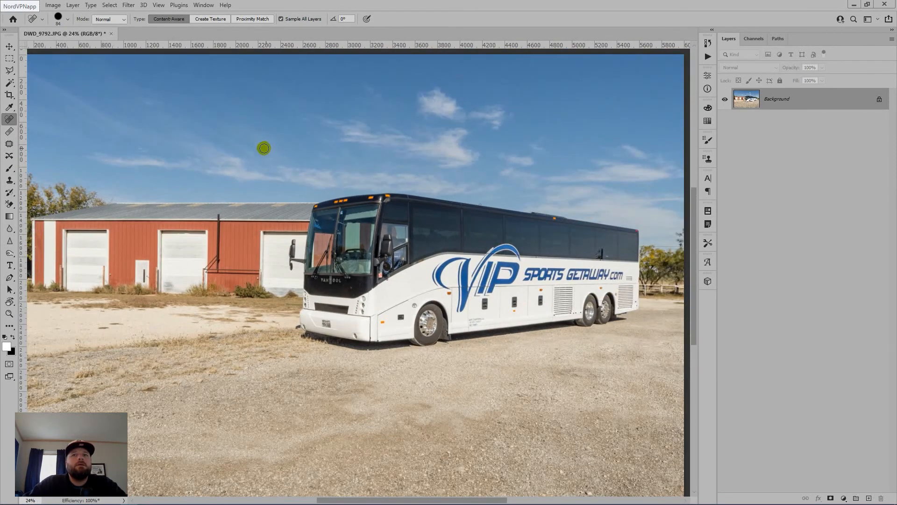
scroll(264, 148, up, 3)
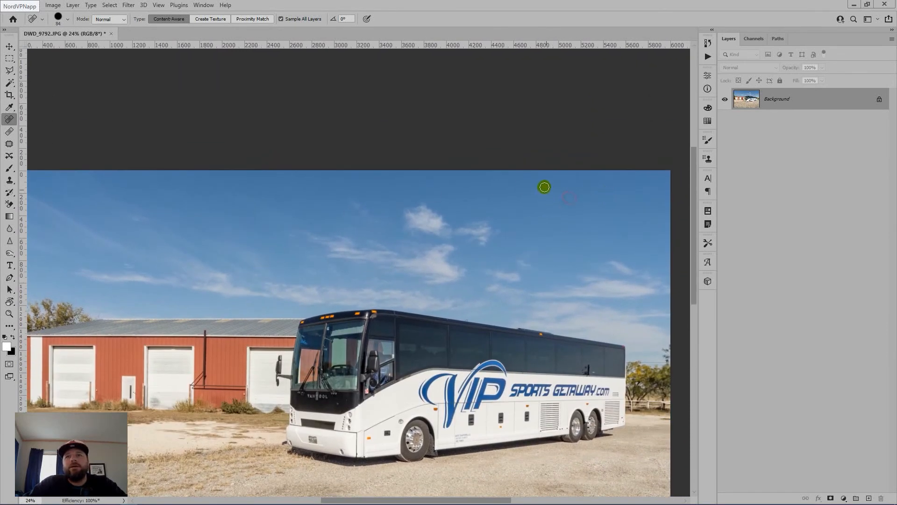
scroll(276, 212, down, 3)
scroll(264, 124, up, 1)
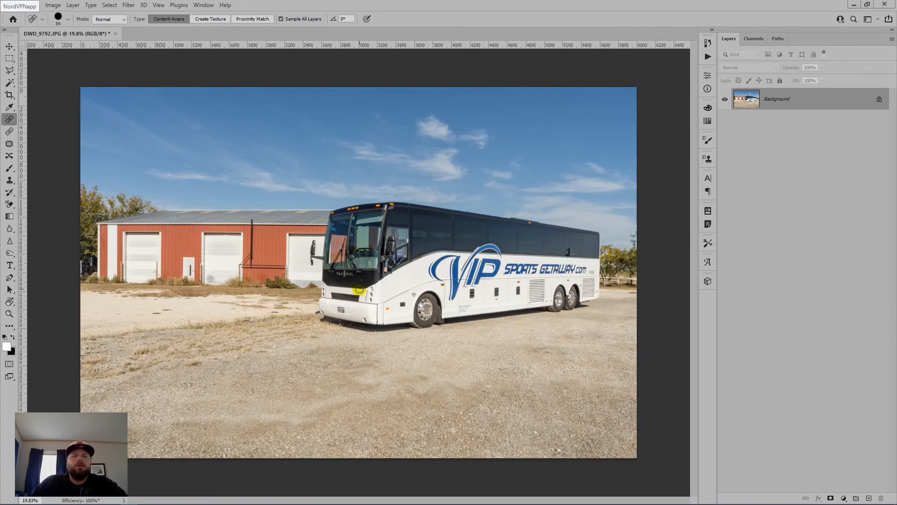
Switch back to Bridge and select the photos DWD_9807.JPG, DWD_9812.JPG, DWD_9813.JPG and DWD_9816.JPG together
click(146, 503)
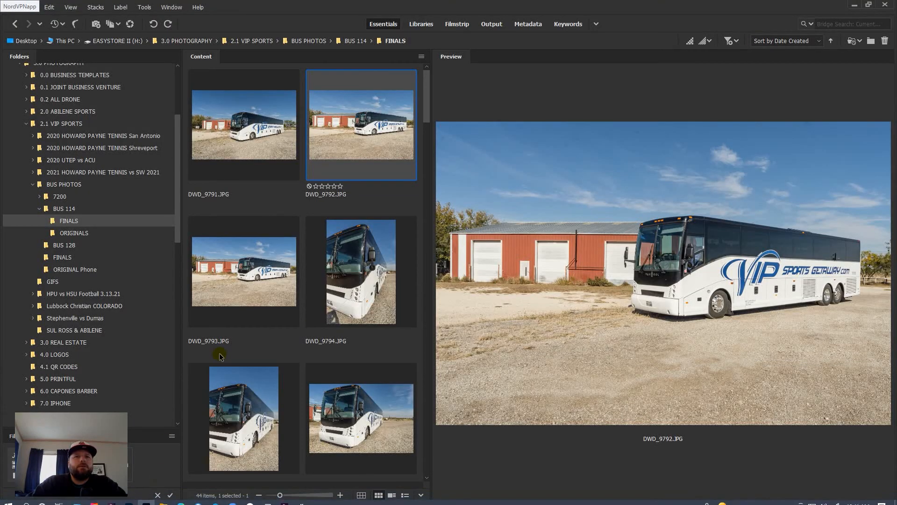
scroll(221, 356, down, 6)
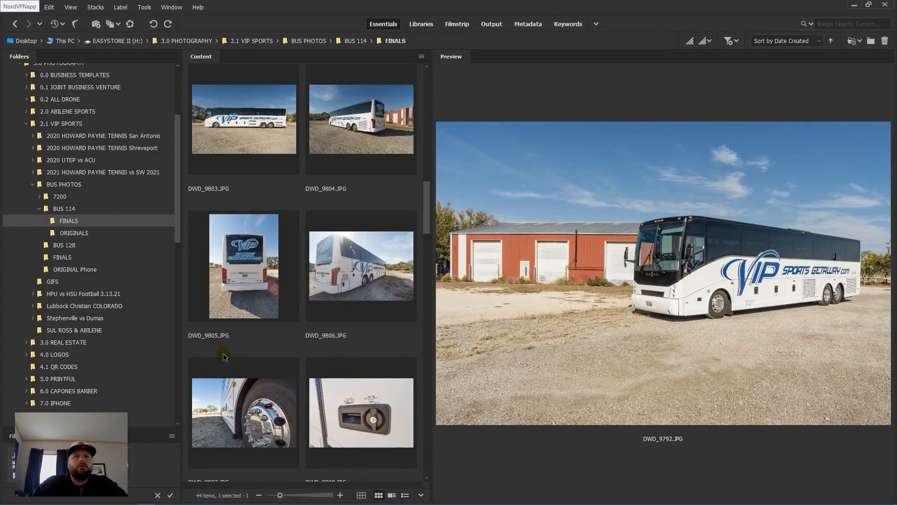
click(236, 372)
scroll(262, 387, down, 3)
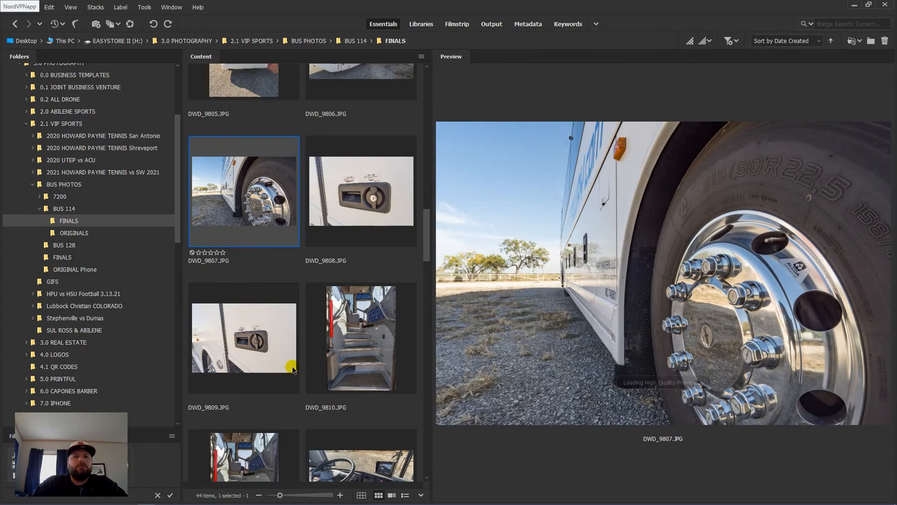
scroll(285, 368, down, 2)
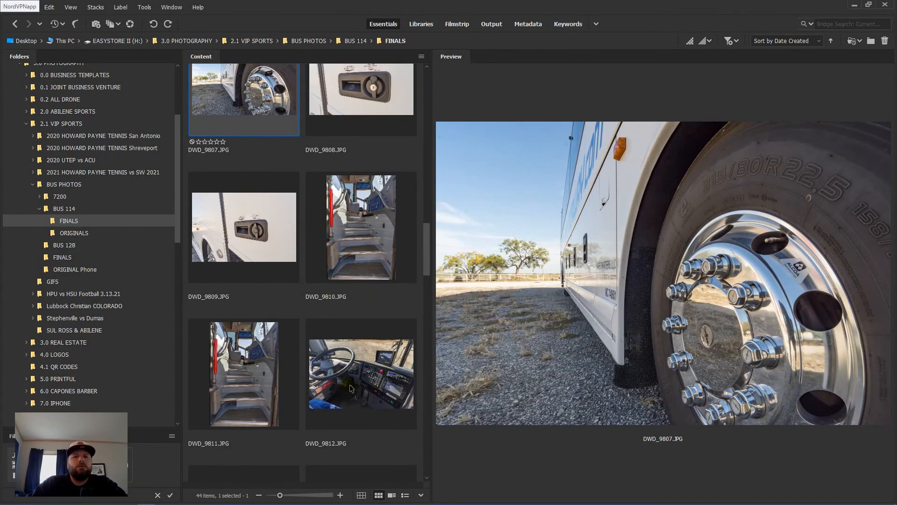
scroll(293, 397, down, 1)
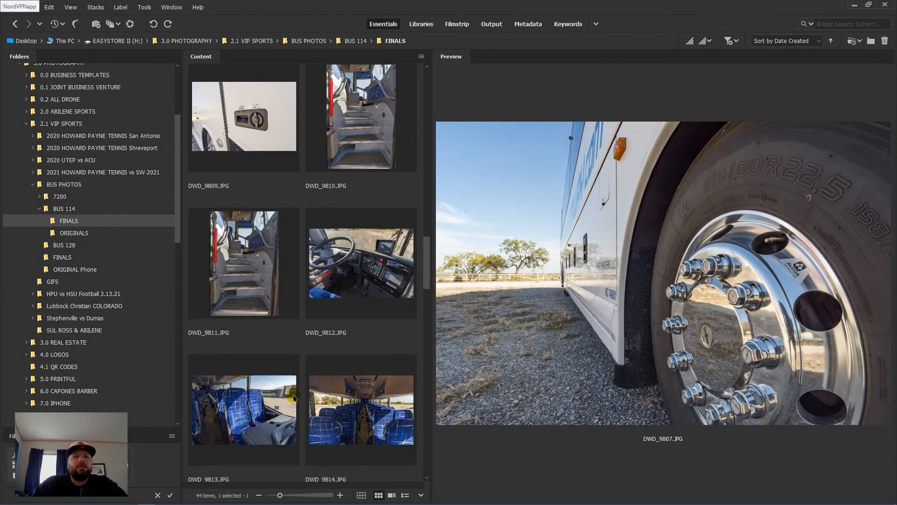
ctrl+click(342, 319)
scroll(351, 347, down, 2)
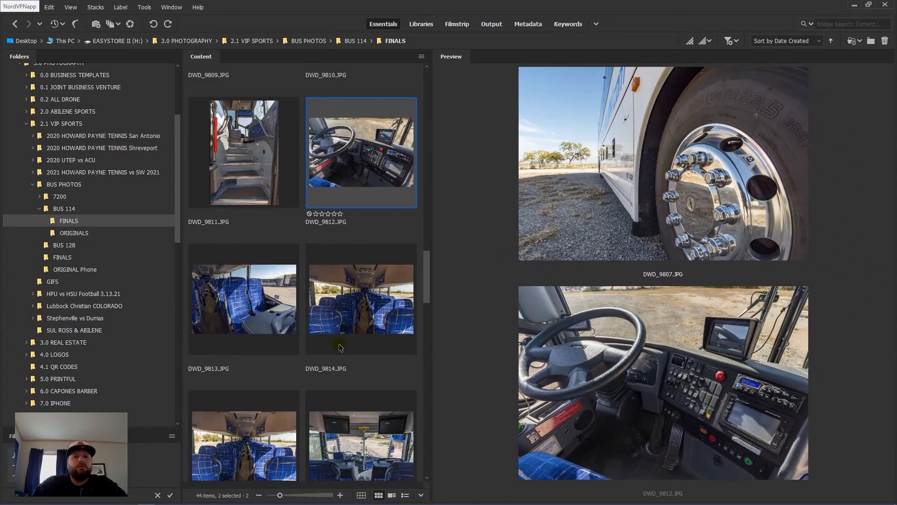
ctrl+click(249, 321)
scroll(250, 327, down, 2)
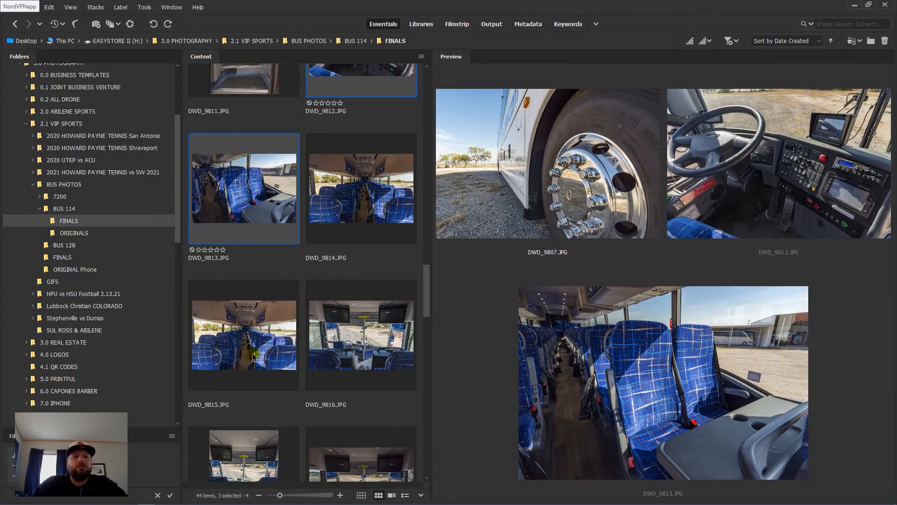
ctrl+click(371, 354)
scroll(350, 381, down, 2)
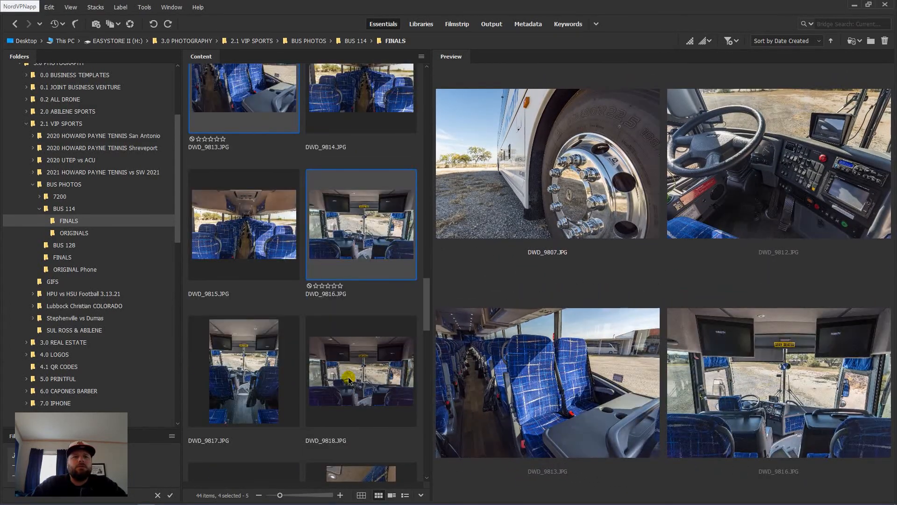
Add the photos DWD_9822.JPG, DWD_9823.JPG, DWD_9825.JPG, DWD_9826.JPG and DWD_9828.JPG to the current selection
scroll(281, 386, down, 4)
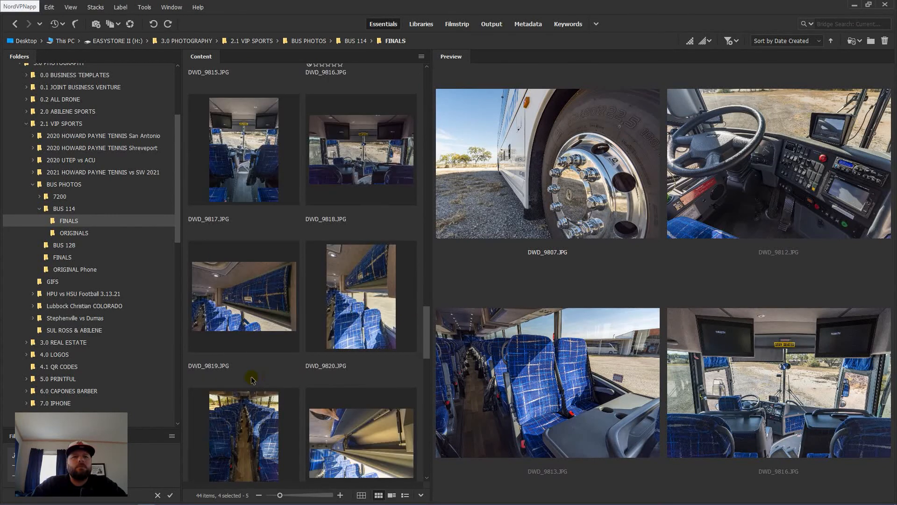
scroll(254, 417, down, 4)
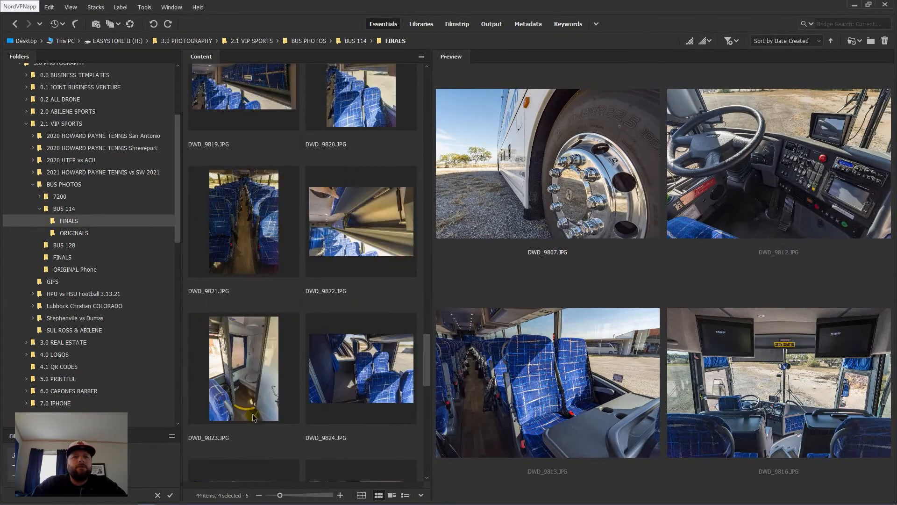
ctrl+click(368, 237)
ctrl+click(279, 357)
scroll(283, 361, down, 2)
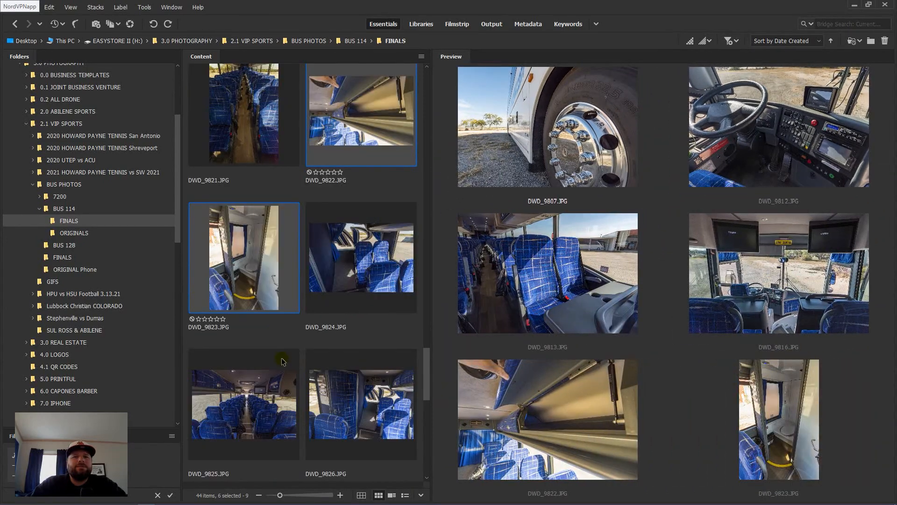
scroll(282, 361, down, 2)
ctrl+click(256, 314)
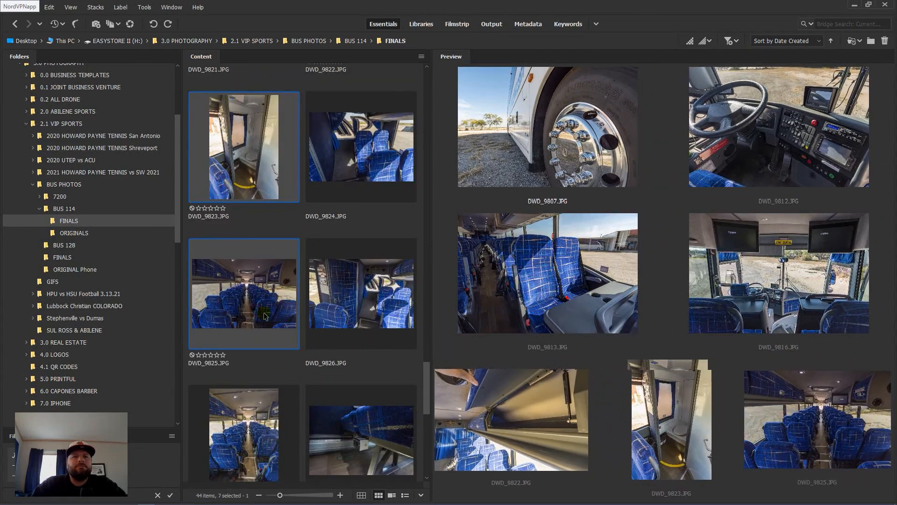
ctrl+click(348, 323)
scroll(347, 325, down, 2)
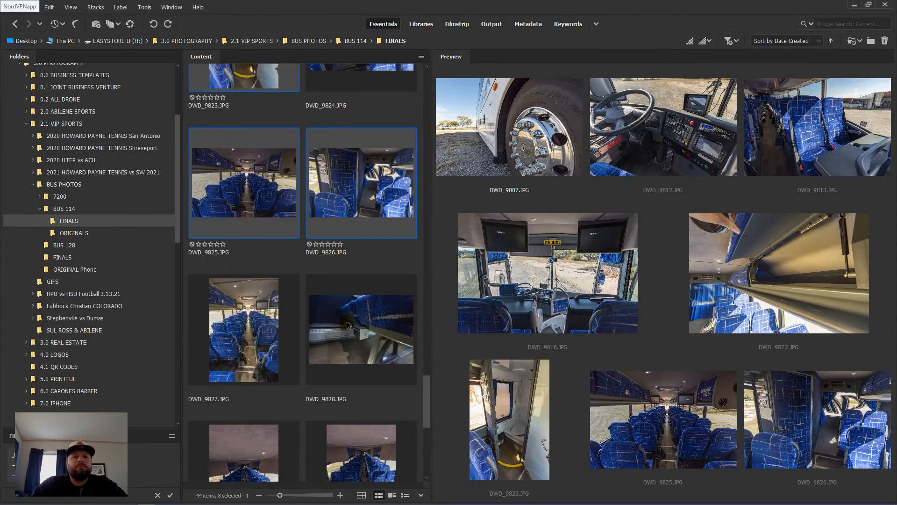
ctrl+click(382, 352)
Add DWD_9834.JPG and DWD_9831.JPG to the selection and bring all selected photos from Bridge into the open DWD_9792.JPG document in Photoshop
scroll(376, 350, down, 4)
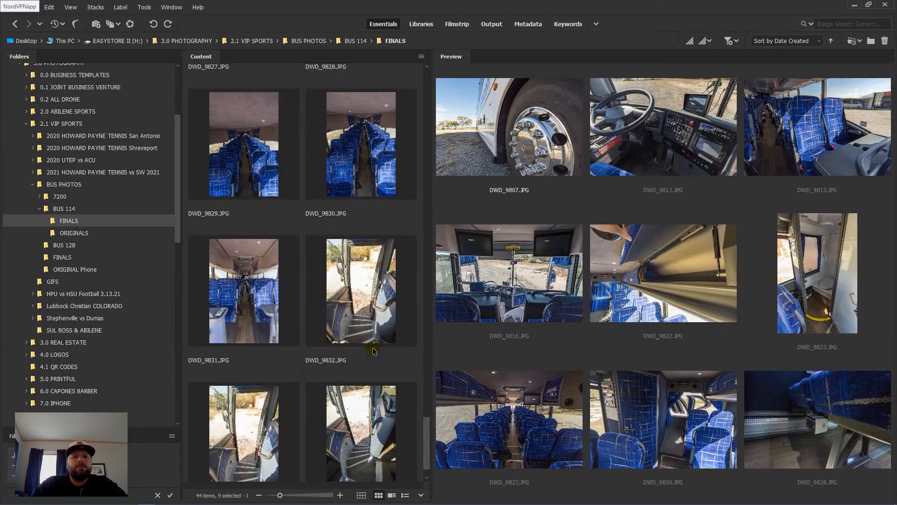
scroll(374, 351, down, 1)
ctrl+click(353, 416)
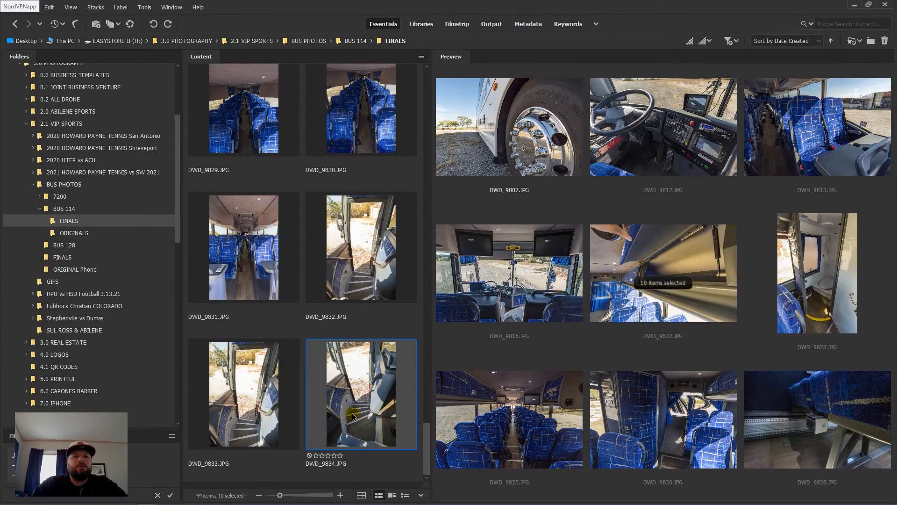
ctrl+click(255, 261)
drag(245, 279, 284, 286)
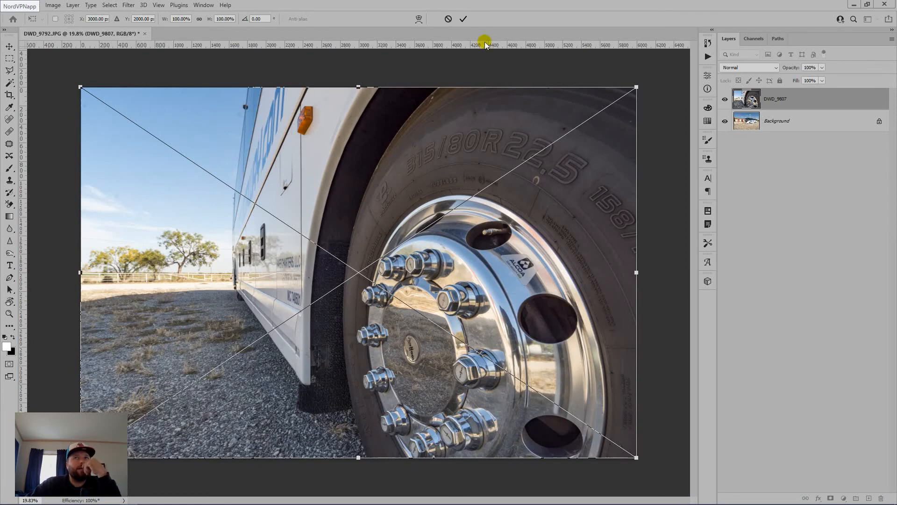
Place each incoming photo, from DWD_9807 through DWD_9834, at its default size as its own layer above the bus photo
key(Return)
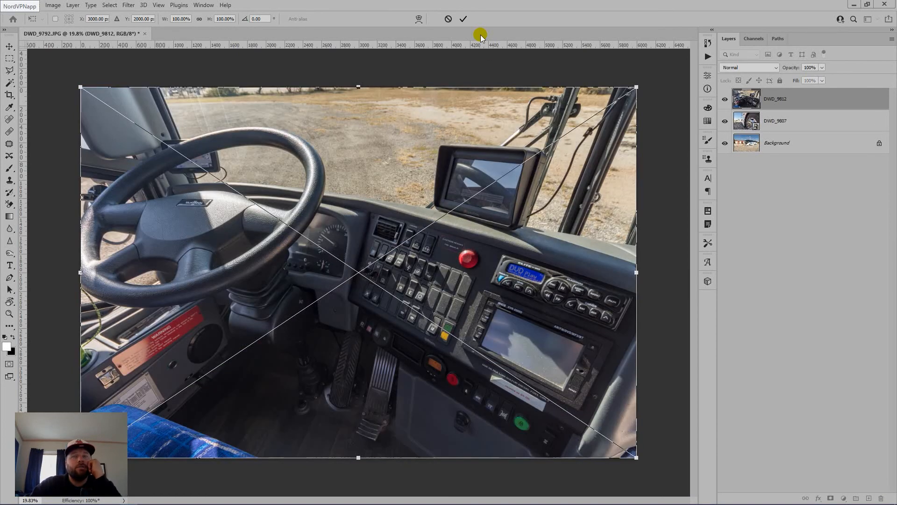
key(Return)
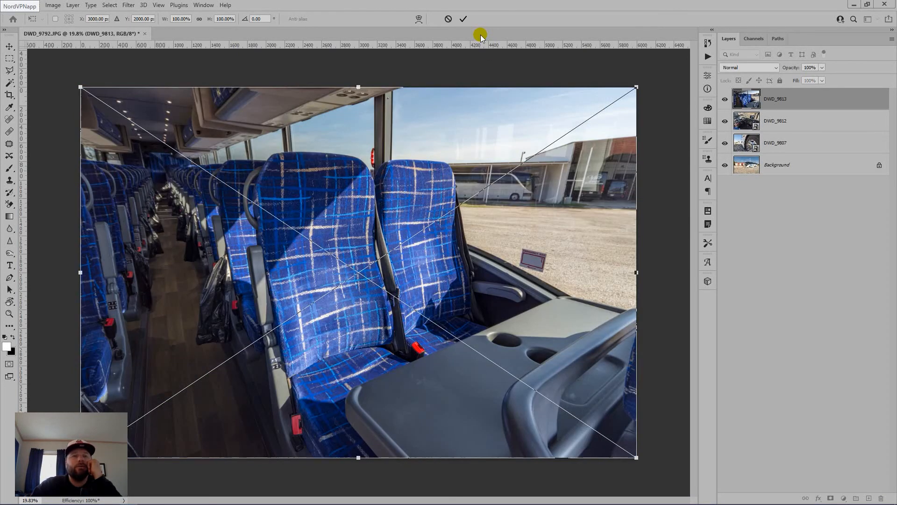
key(Return)
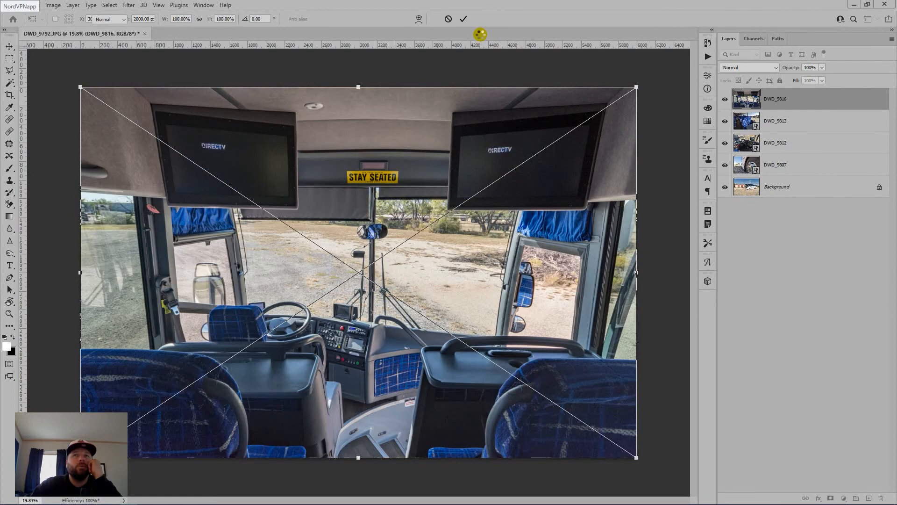
key(Return)
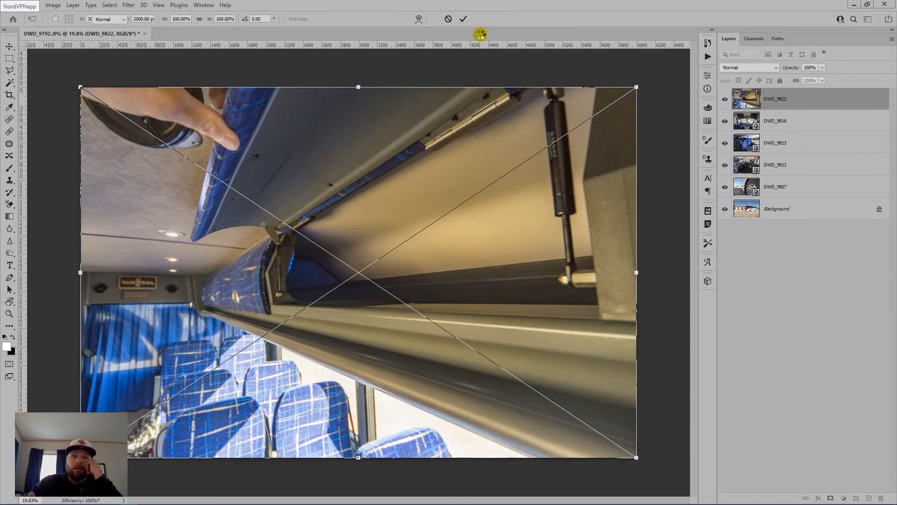
key(Return)
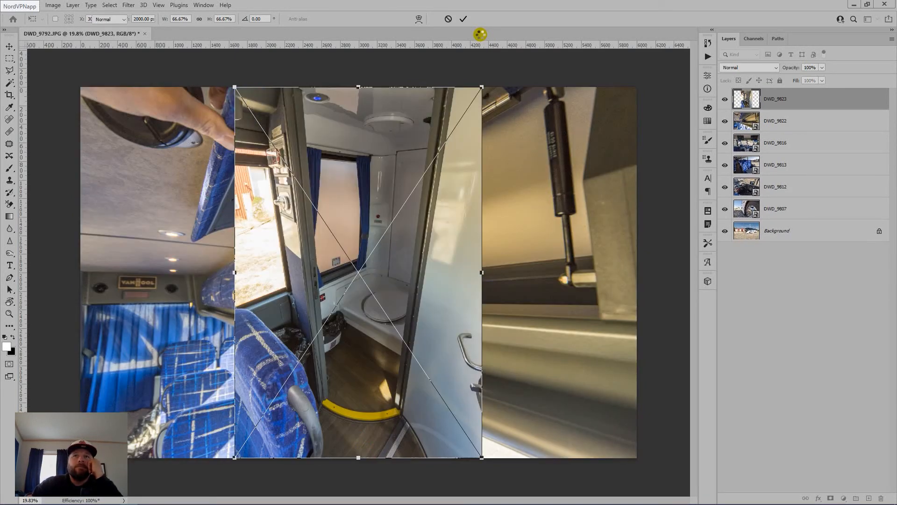
key(Return)
key(Return)
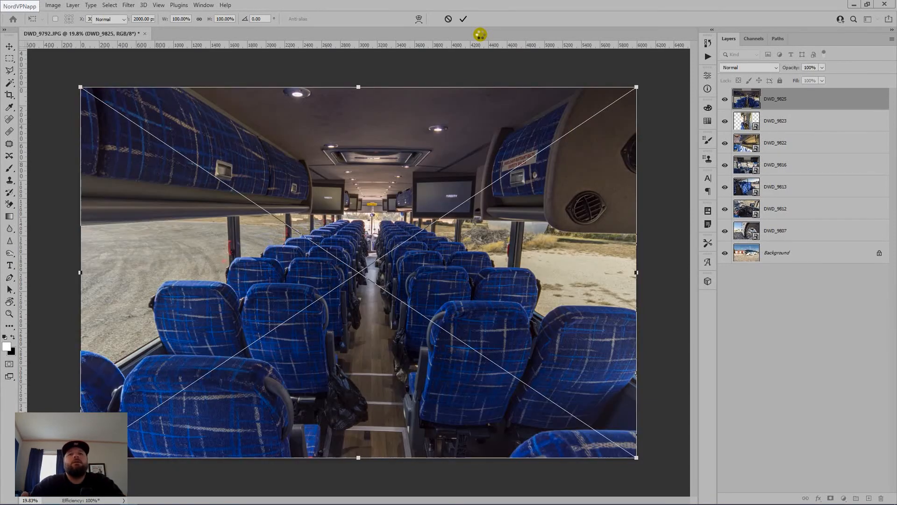
key(Return)
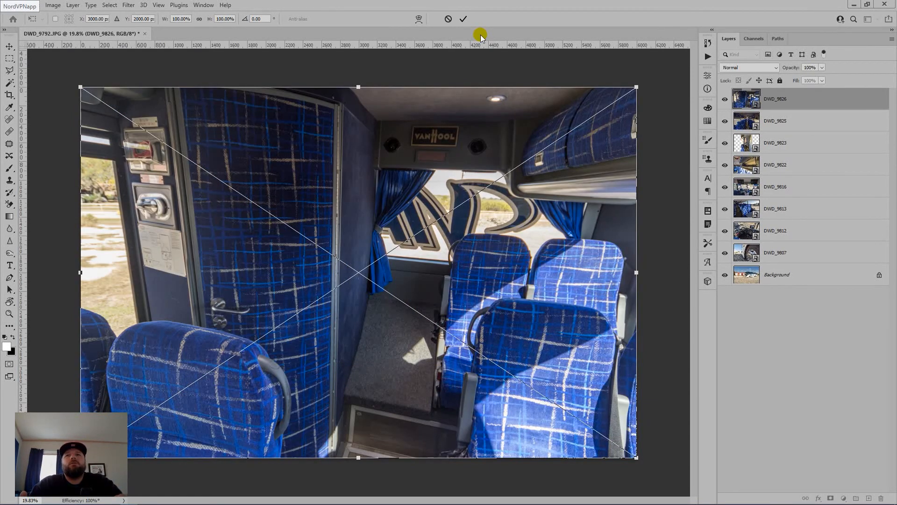
key(Return)
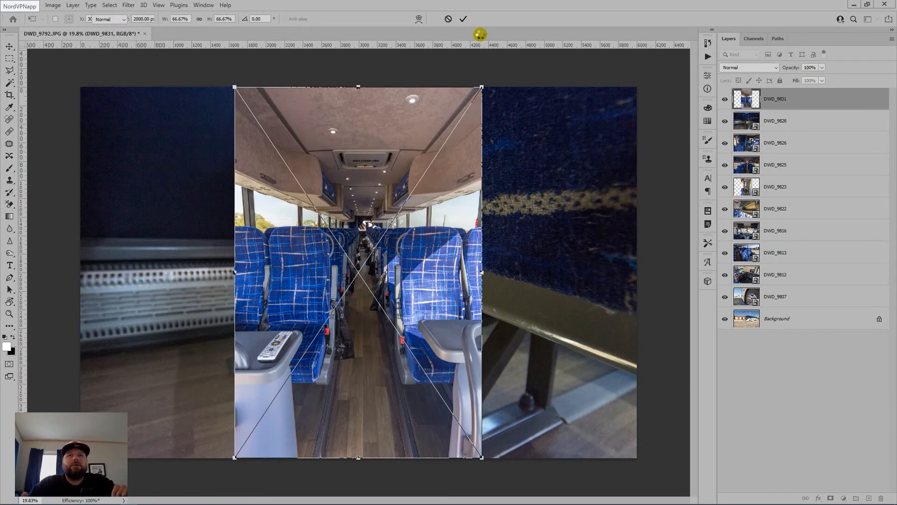
key(Return)
key(Return)
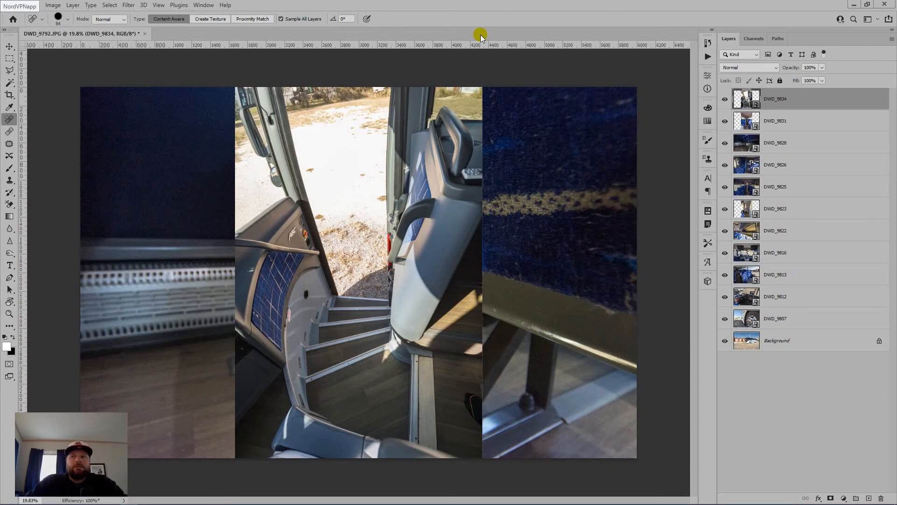
Select the layers DWD_9807 through DWD_9834, scale them together to about 14.7% and place them just inside the bus photo's upper-left corner
click(808, 318)
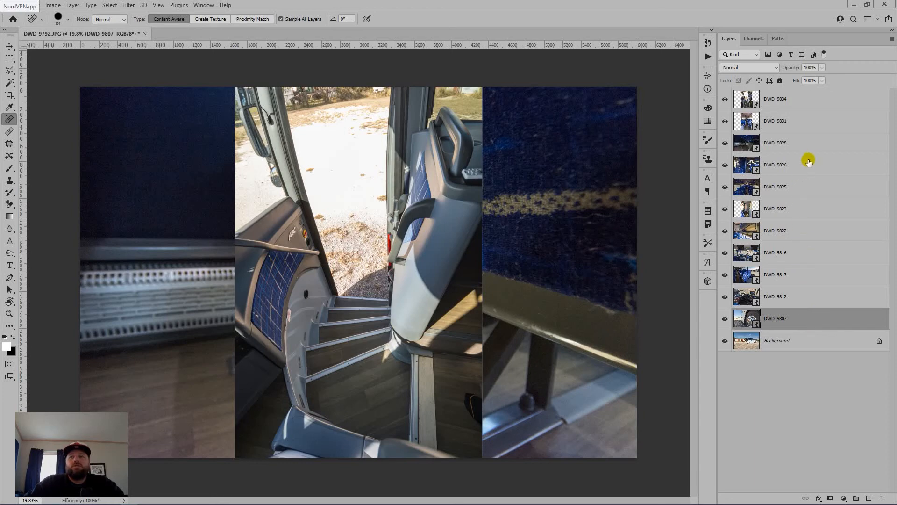
shift+click(815, 102)
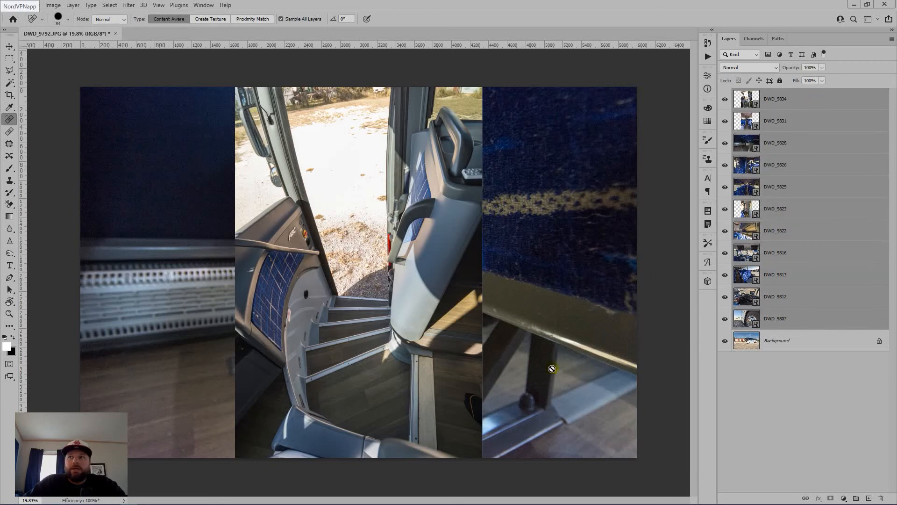
key(v)
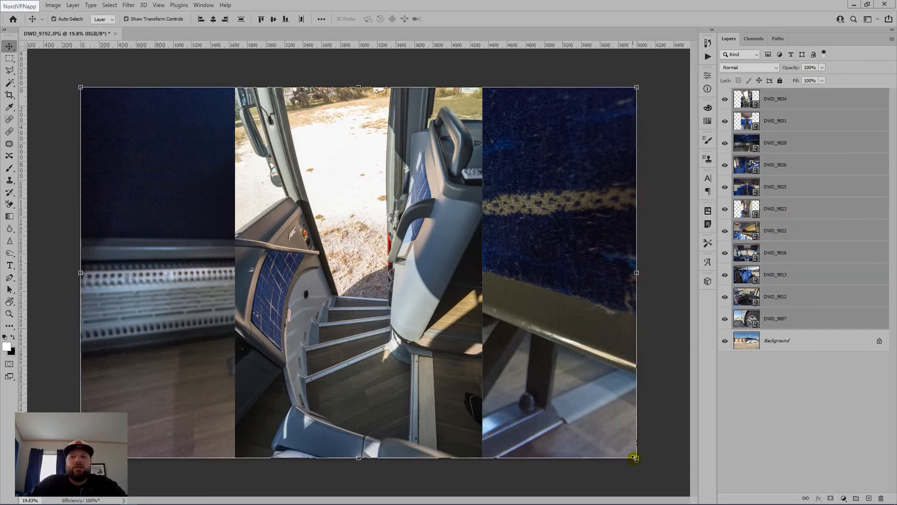
drag(635, 457, 133, 163)
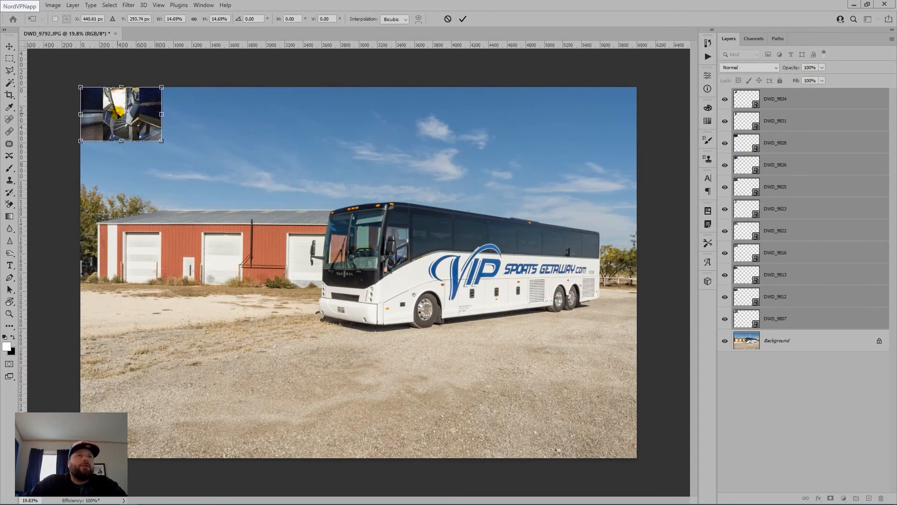
drag(118, 113, 125, 122)
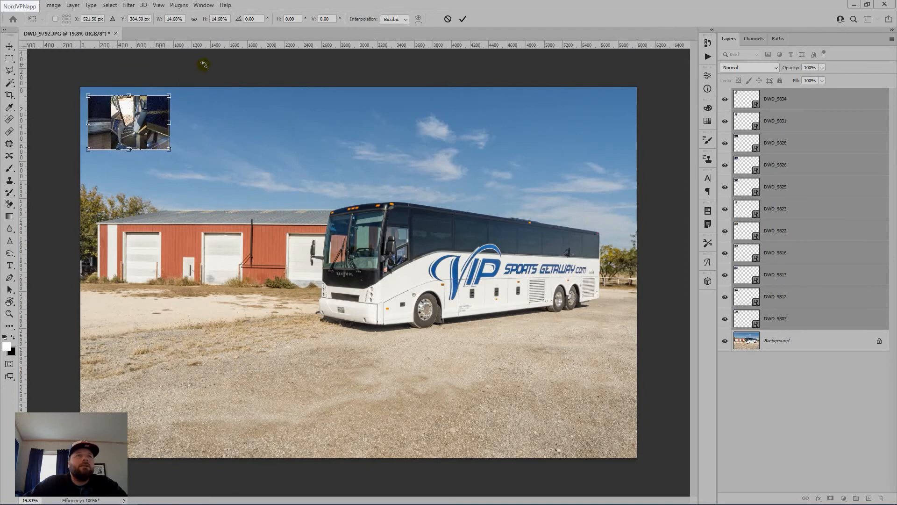
click(463, 22)
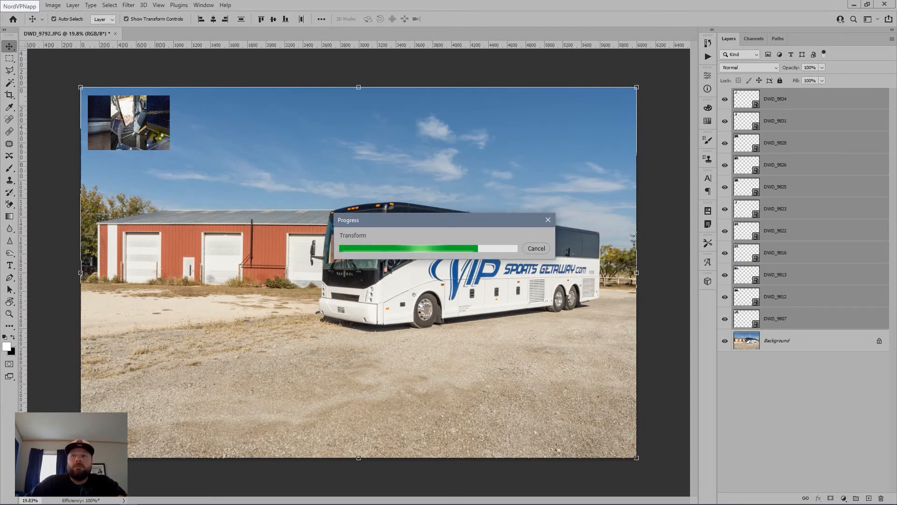
Move the DWD_9834 and DWD_9831 thumbnails side by side into the lower-left corner of the bus photo
click(159, 70)
click(128, 132)
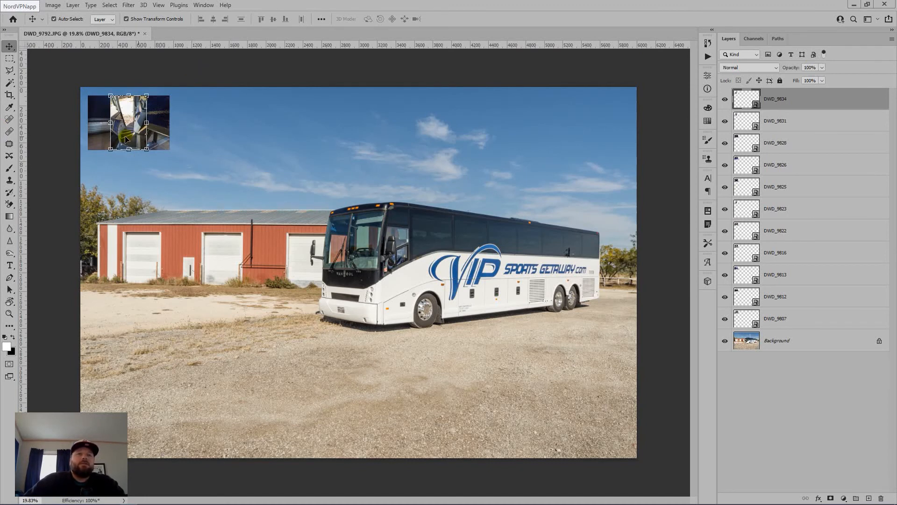
drag(126, 139, 147, 409)
scroll(167, 300, down, 2)
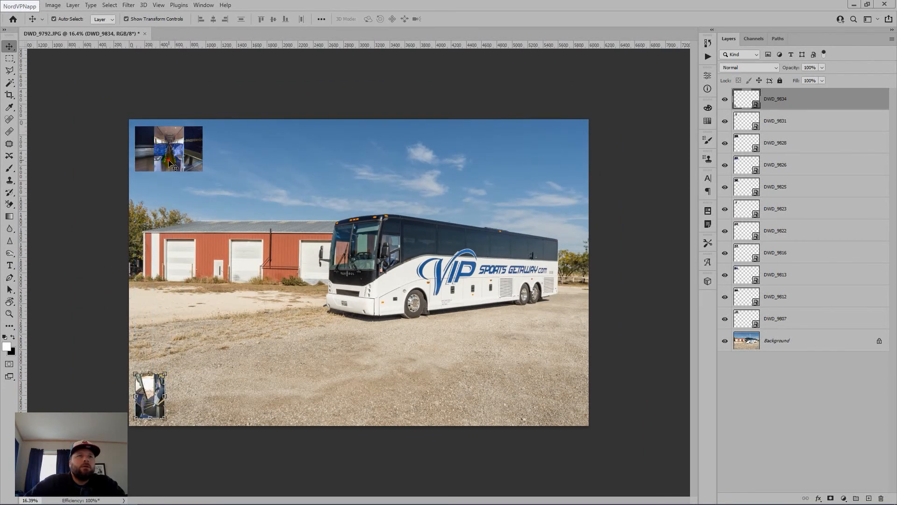
drag(171, 164, 187, 410)
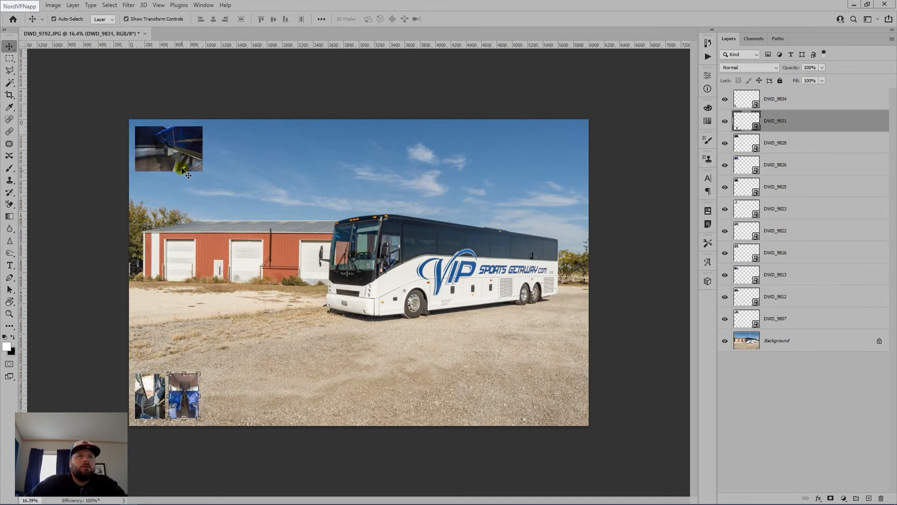
Stack the DWD_9828, DWD_9826 and DWD_9825 thumbnails upward above the bottom row, and add DWD_9823 as the third picture in that row
drag(186, 173, 186, 363)
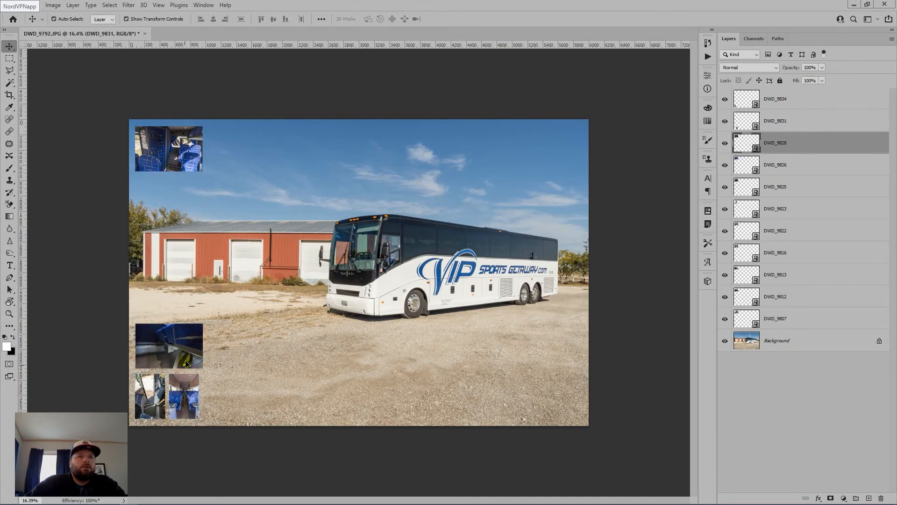
drag(186, 166, 185, 262)
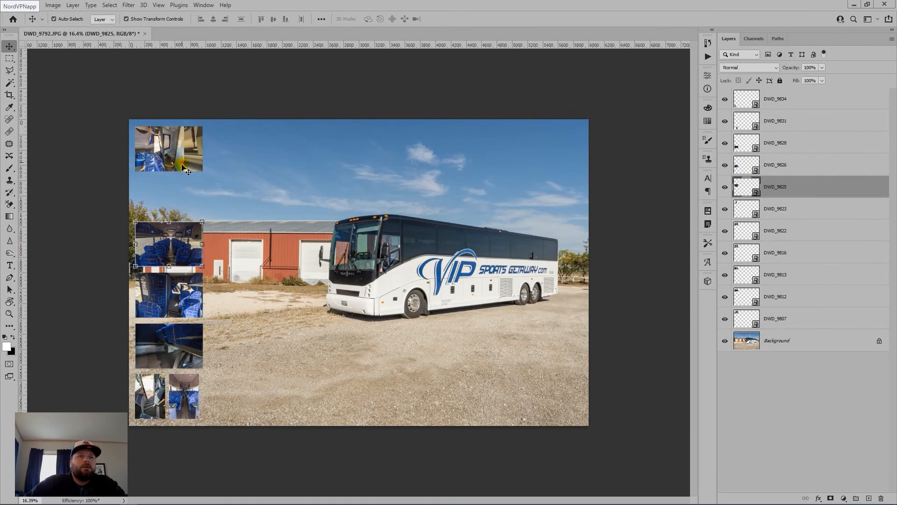
drag(185, 169, 231, 412)
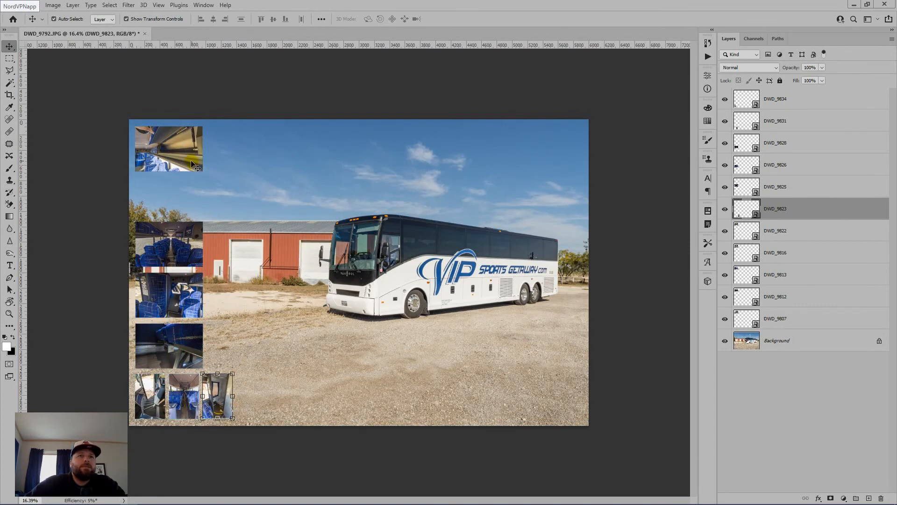
Build a second column upward from DWD_9822, DWD_9816, DWD_9813 and DWD_9812, and move DWD_9807 to the top of the first column
drag(192, 162, 266, 364)
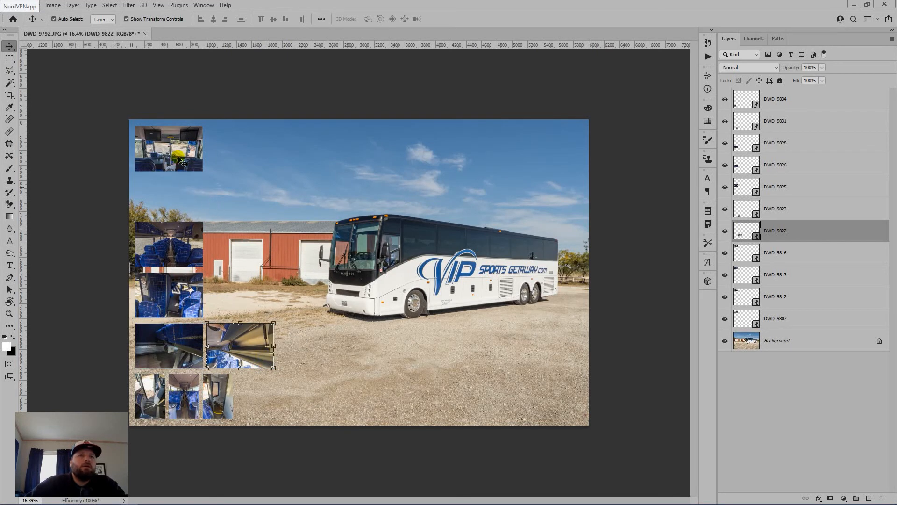
drag(183, 164, 254, 311)
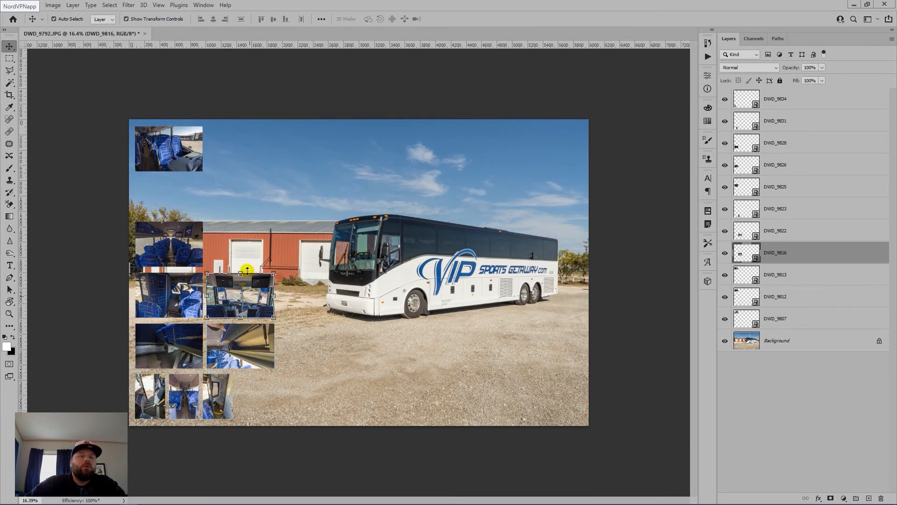
drag(165, 165, 238, 259)
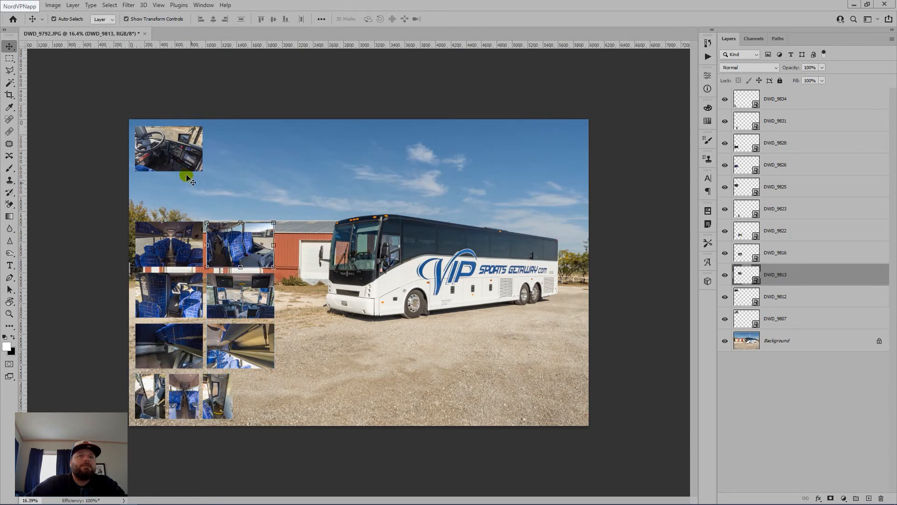
drag(177, 158, 181, 207)
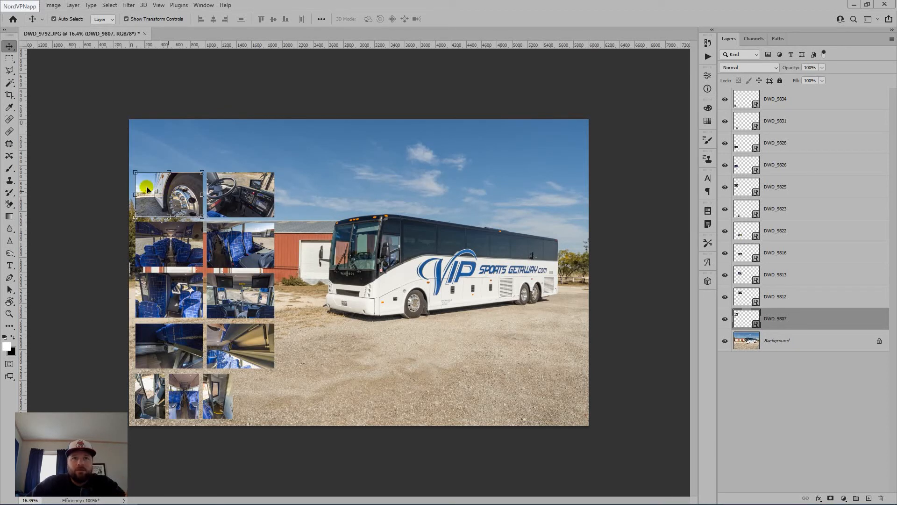
Select all the thumbnail layers, enlarge them together to about 108.5% and shift the grid slightly inward from the bus photo's left edge
shift+click(794, 100)
drag(282, 170, 294, 148)
drag(246, 168, 253, 156)
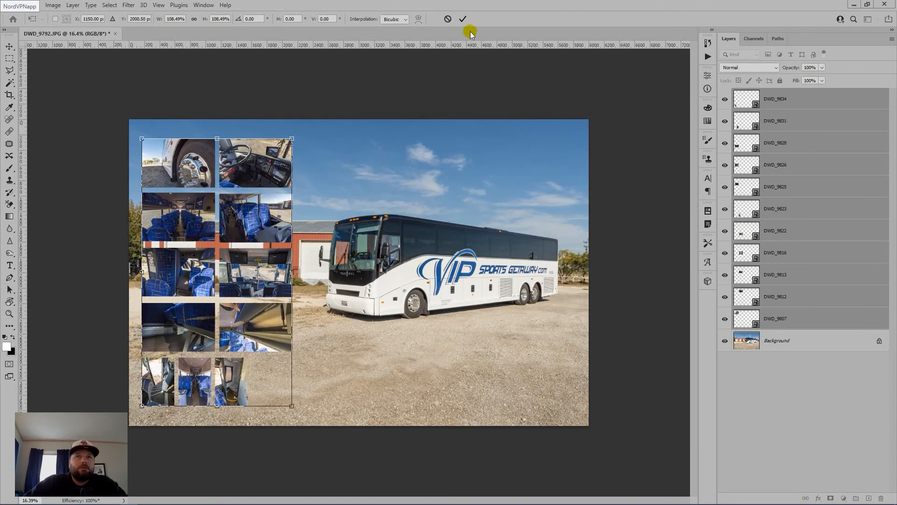
click(463, 18)
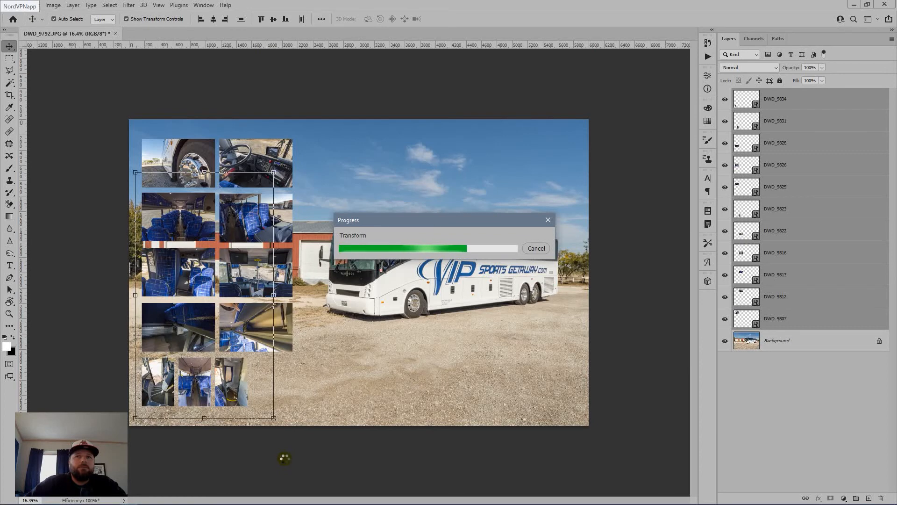
click(248, 440)
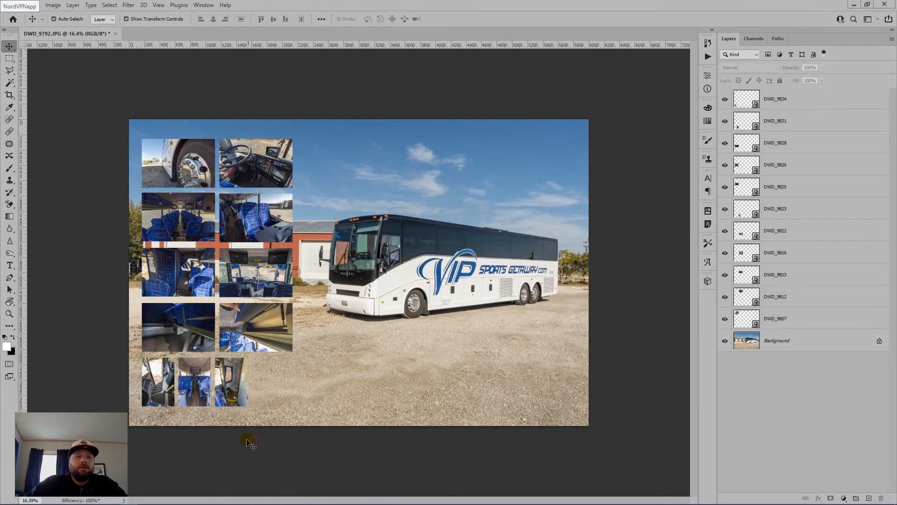
click(249, 398)
click(205, 392)
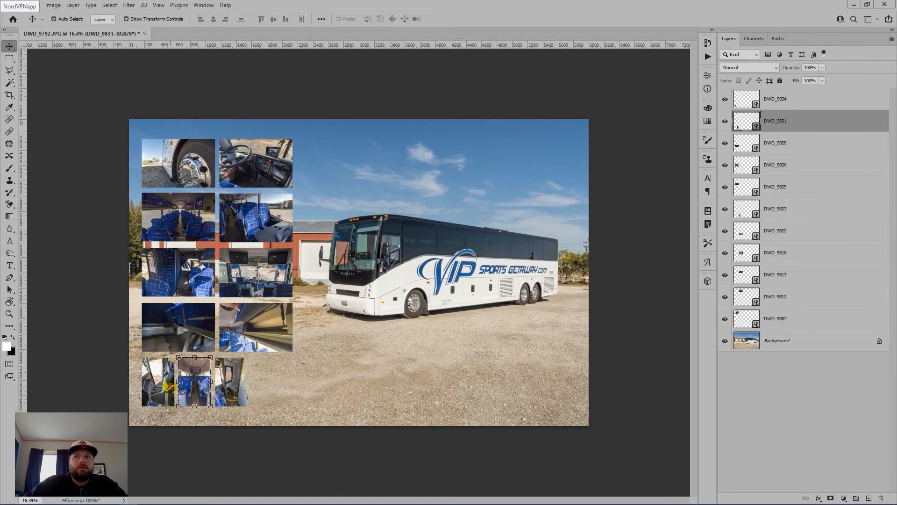
key(ctrl+t)
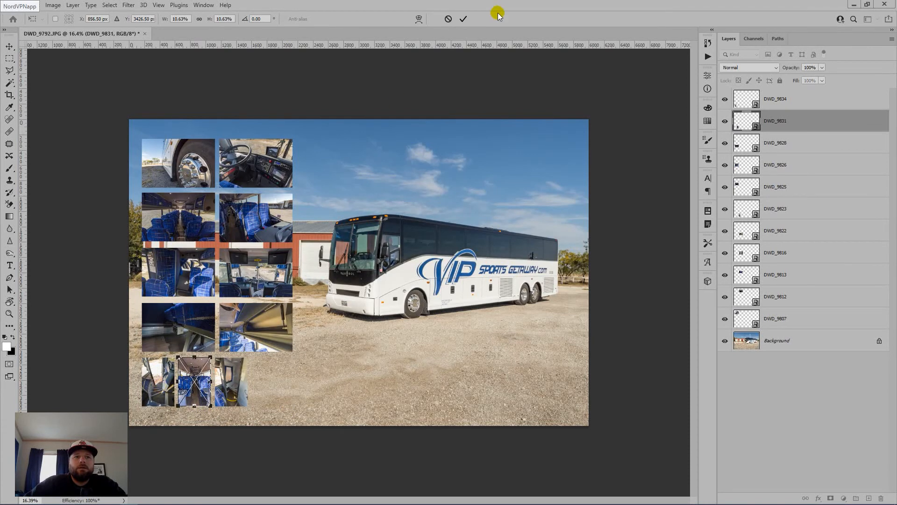
click(448, 19)
Place layer DWD_9823 directly below DWD_9831, and move the three portrait thumbnails together until they sit centred and slightly closer beneath the grid
click(167, 384)
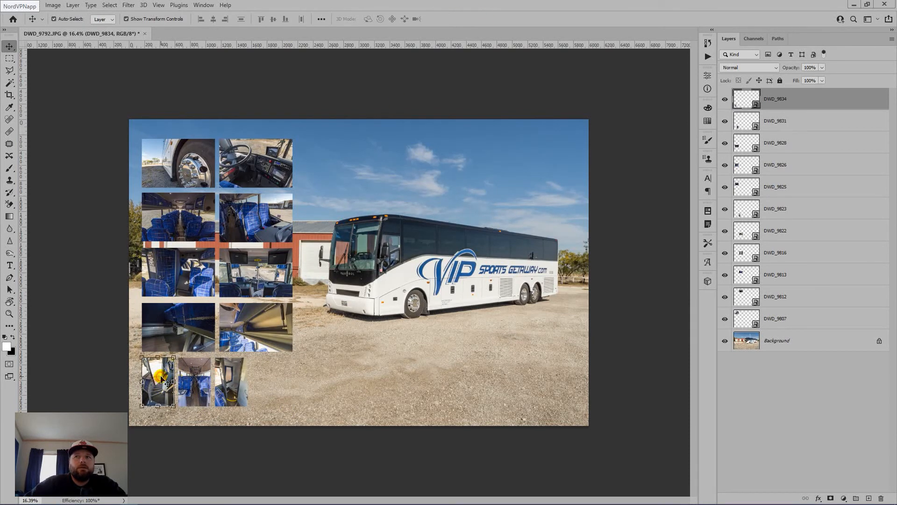
click(224, 383)
drag(810, 213, 800, 132)
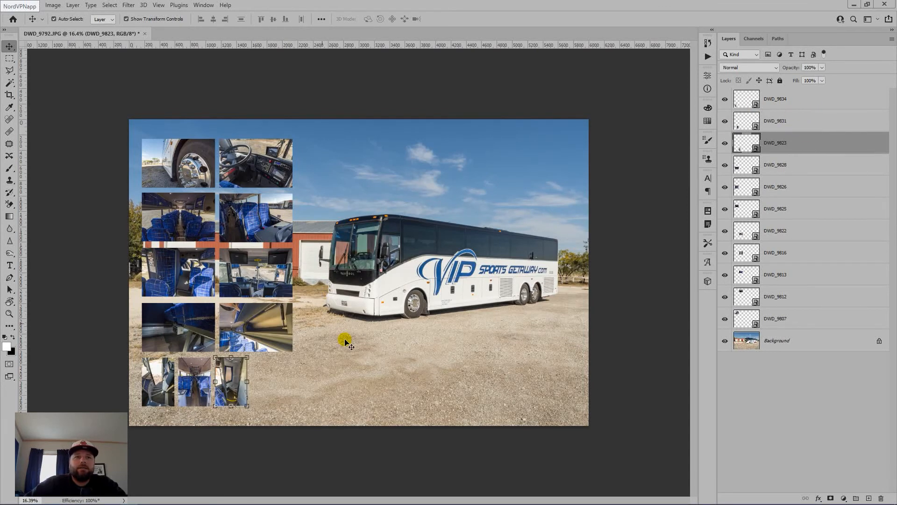
shift+click(789, 106)
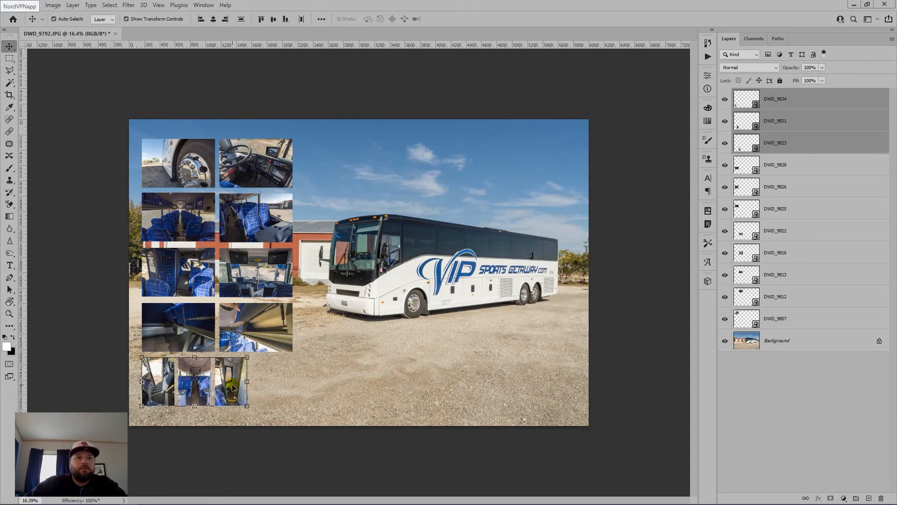
drag(232, 387, 255, 387)
scroll(229, 381, up, 5)
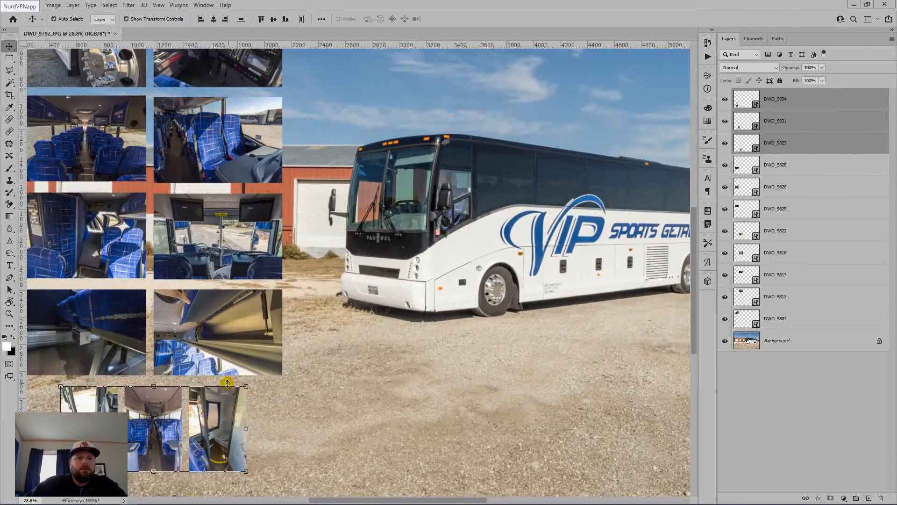
drag(187, 411, 186, 401)
Nudge the DWD_9816, DWD_9826, DWD_9813 and DWD_9825 thumbnails down to even out the gaps between the lower rows
scroll(125, 295, up, 4)
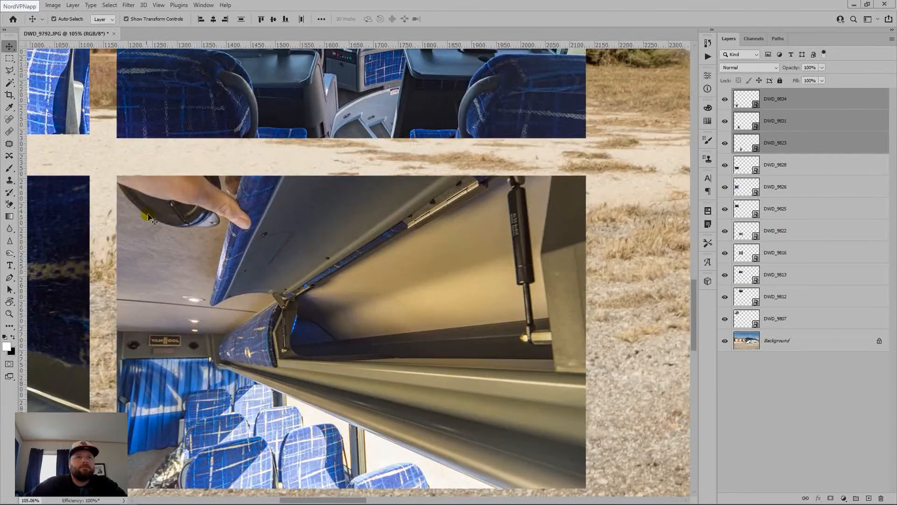
drag(156, 212, 157, 214)
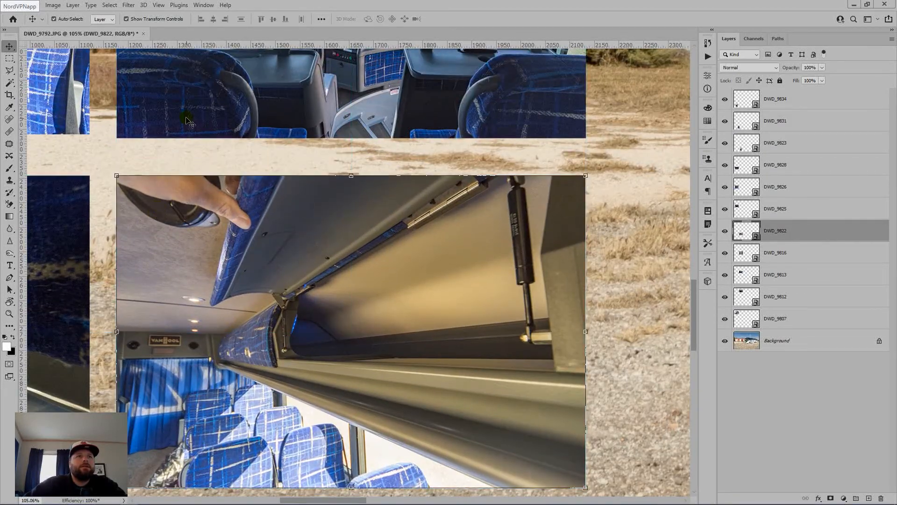
drag(185, 116, 185, 124)
drag(73, 115, 74, 126)
drag(207, 129, 237, 387)
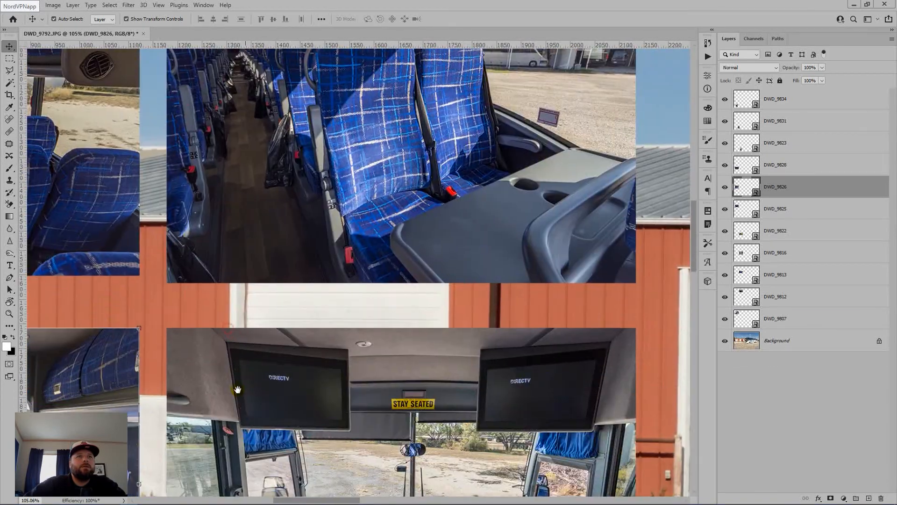
drag(235, 253, 233, 268)
scroll(232, 270, down, 3)
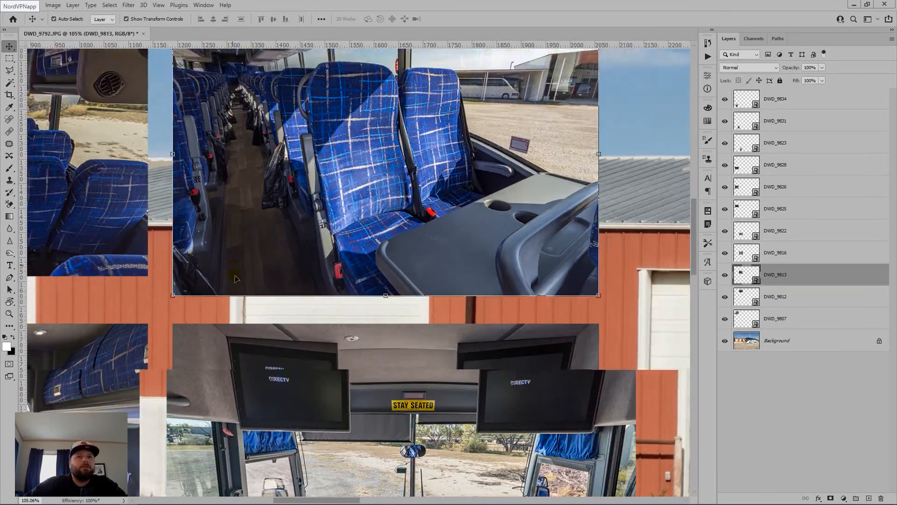
drag(127, 249, 127, 264)
drag(168, 333, 230, 172)
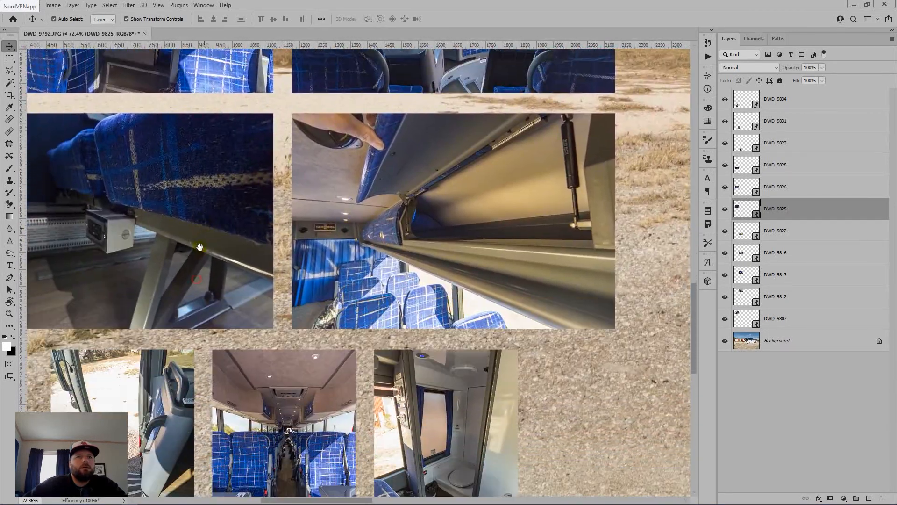
scroll(266, 348, down, 5)
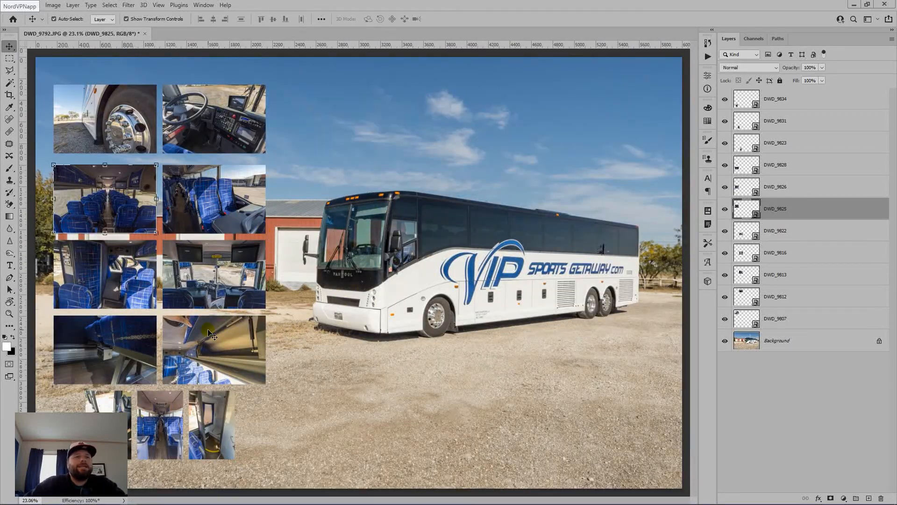
Save the composite as a Photoshop file named "114 1.0" in the BUS 114 FINALS folder
key(ctrl)
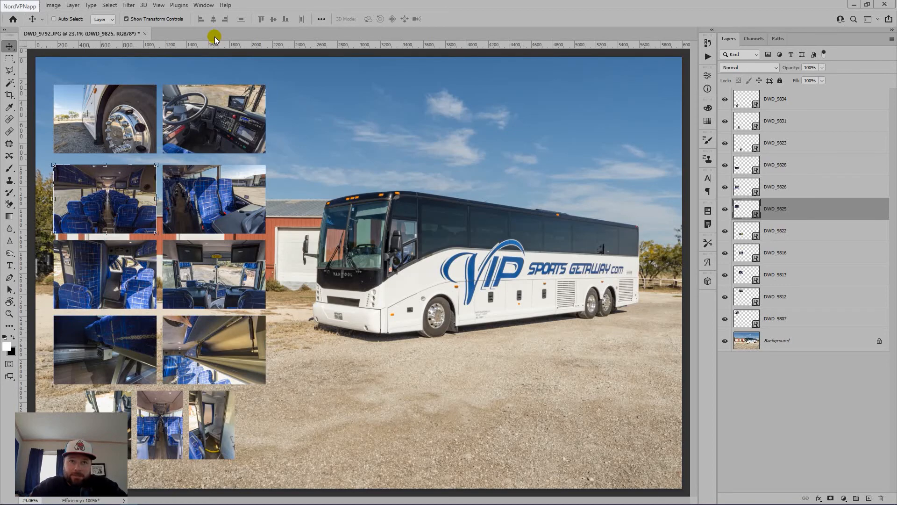
key(ctrl+shift+s)
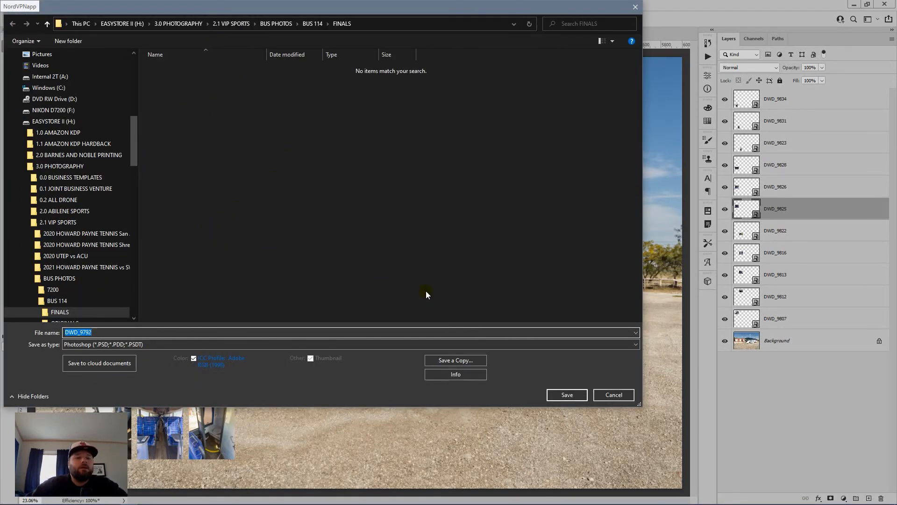
text(11)
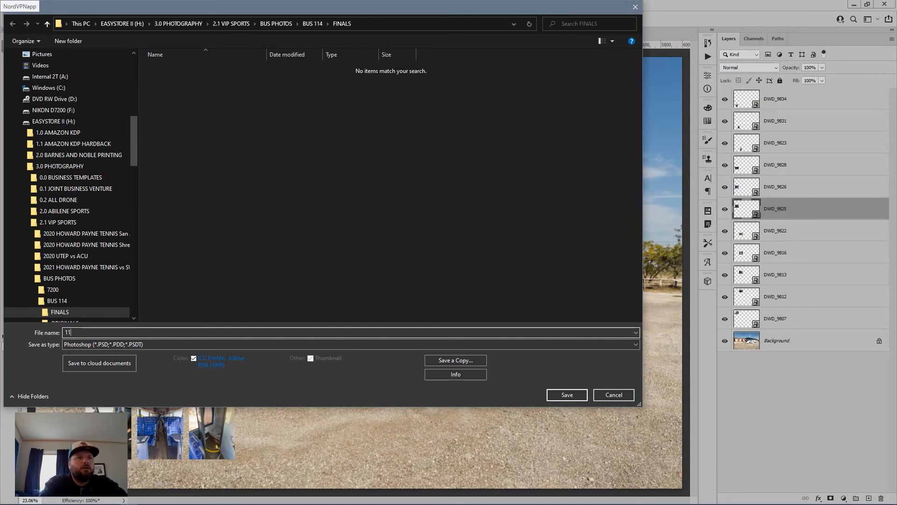
text(4 1.0)
key(Return)
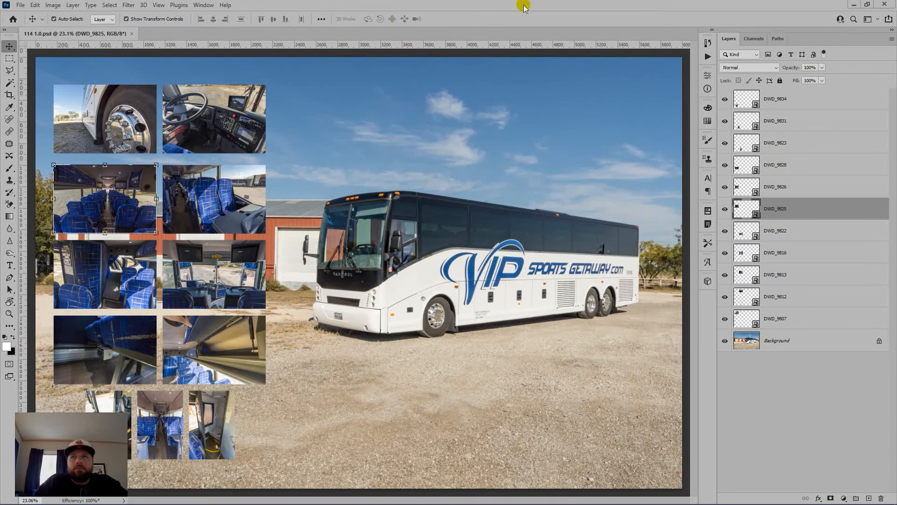
scroll(366, 110, down, 3)
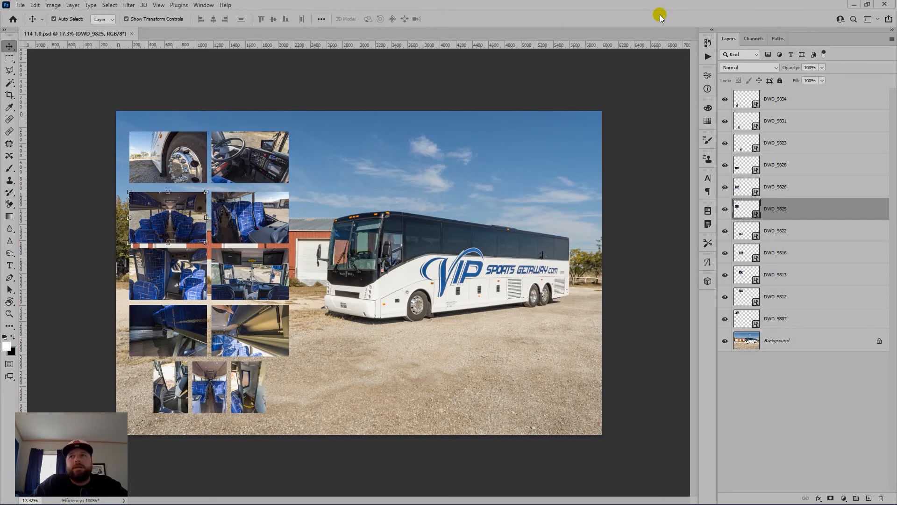
mouse_move(266, 502)
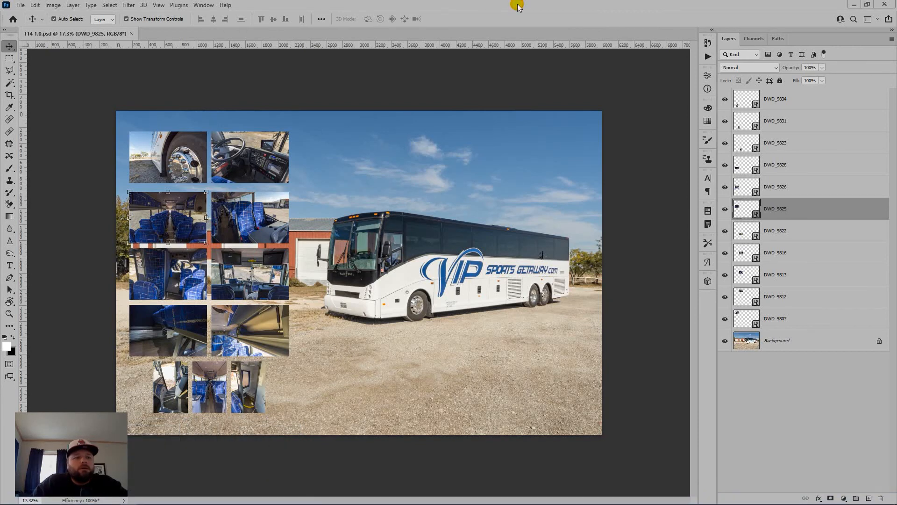
key(ctrl+shift+s)
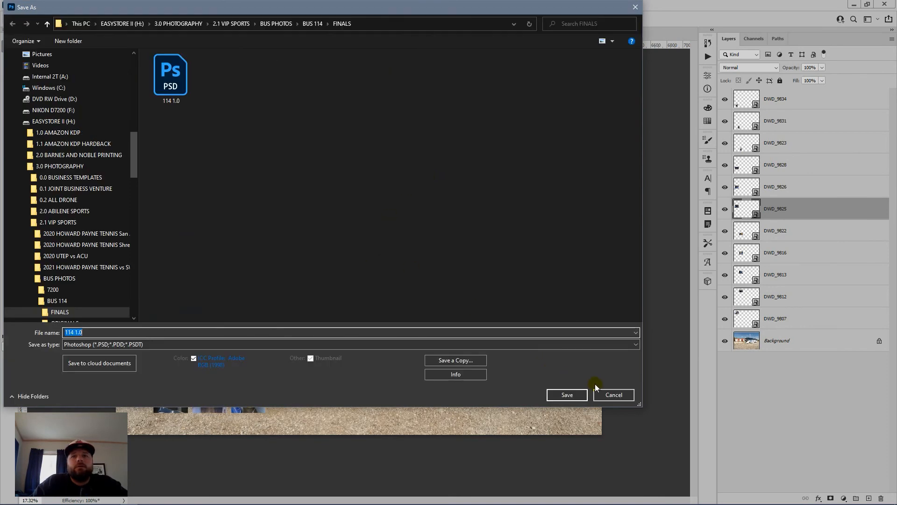
click(610, 396)
Combine all thumbnail layers from DWD_9807 to DWD_9834 into a single smart object
click(794, 310)
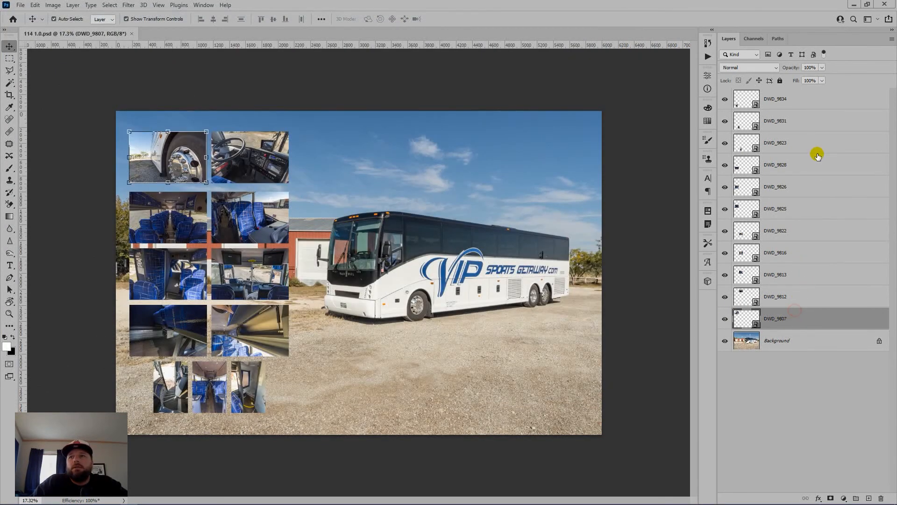
shift+click(794, 99)
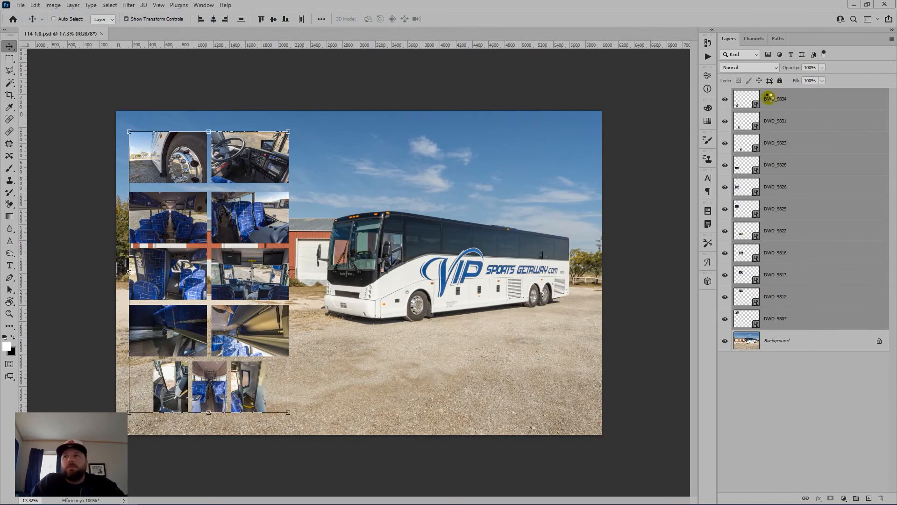
key(ctrl+e)
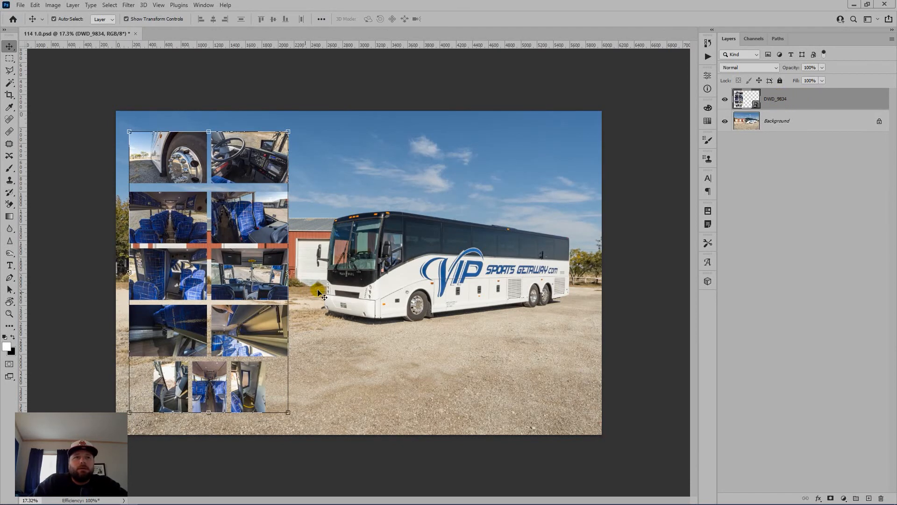
Select the thumbnails' shapes, outline them on a new layer with a 10 px white stroke centred on the edges, and clear the selection
key(w)
click(517, 259)
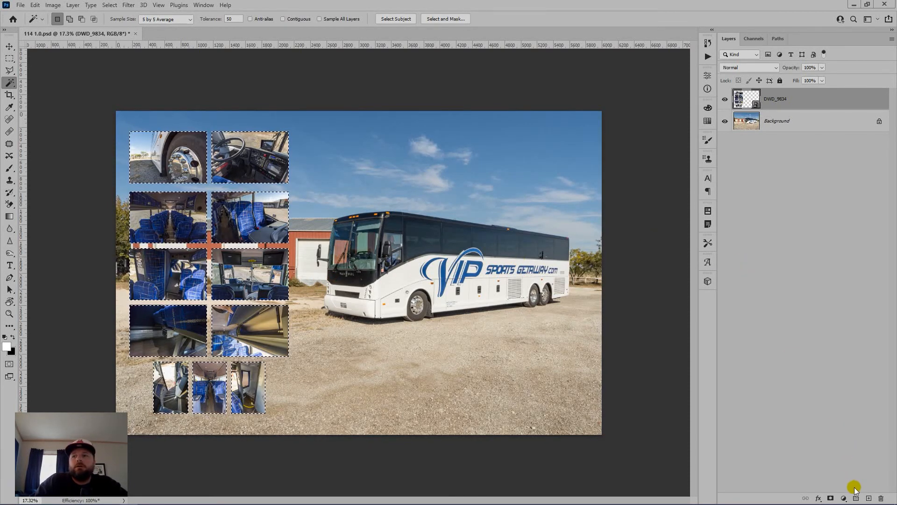
click(868, 498)
click(35, 5)
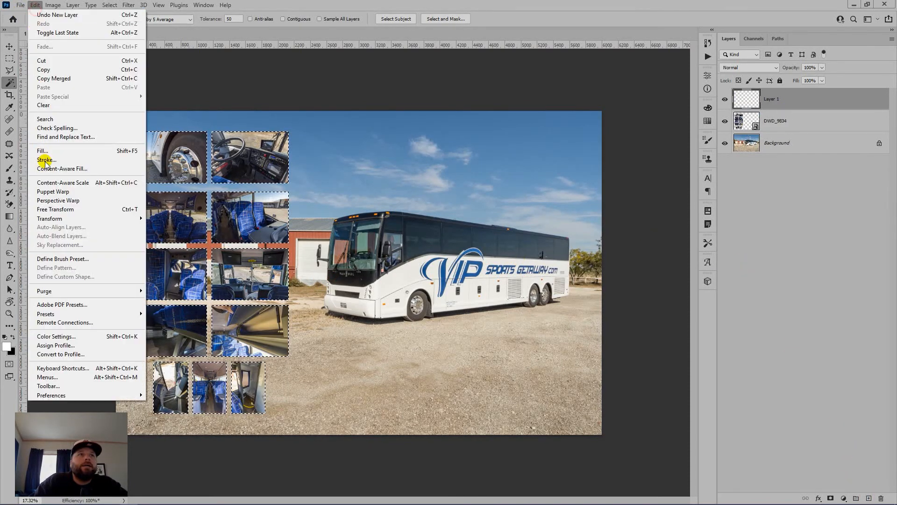
click(67, 161)
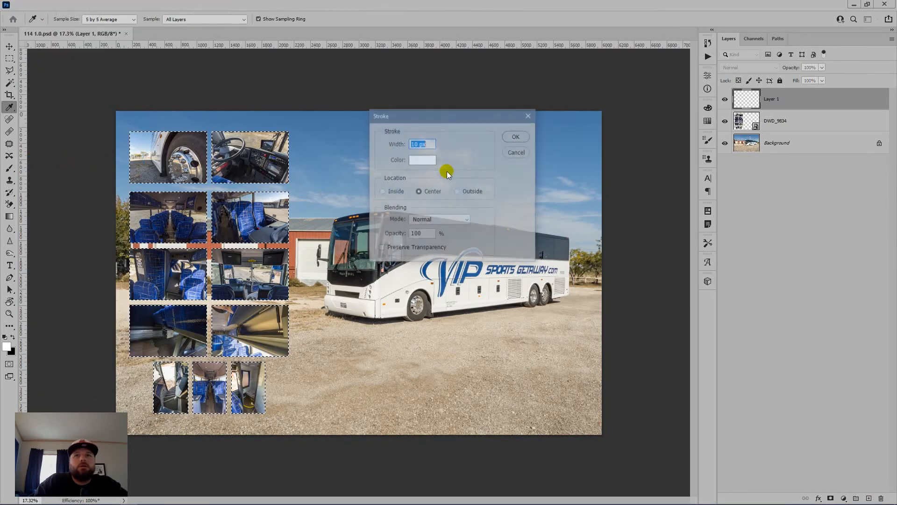
click(506, 136)
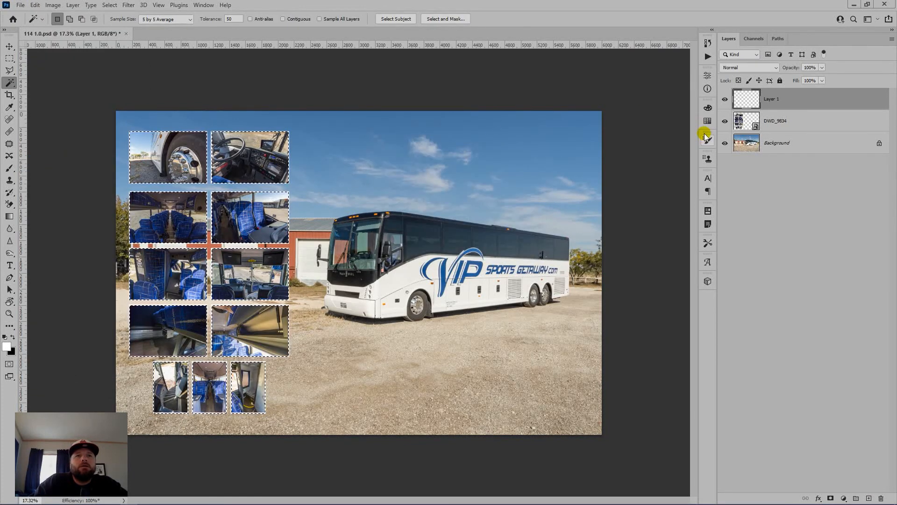
click(501, 120)
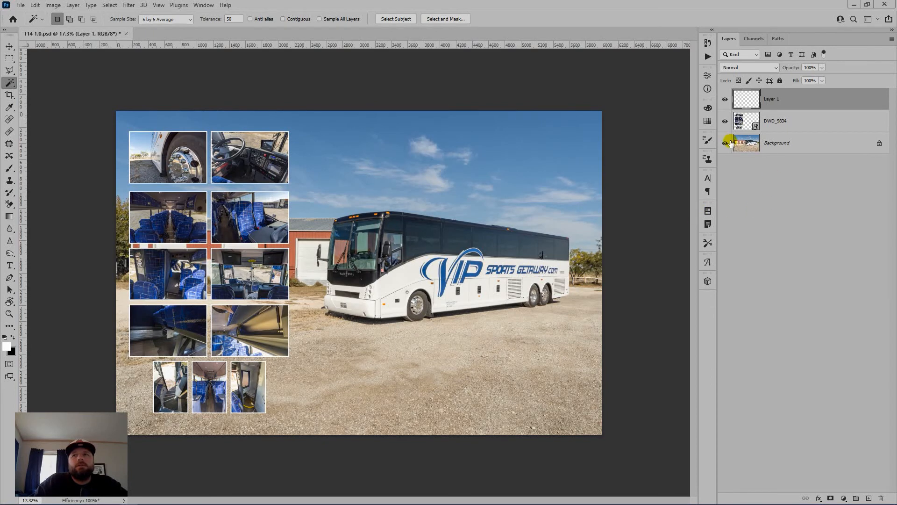
Add a second empty layer, reselect the thumbnails' shapes from the DWD_9834 layer, and make Layer 2 active
click(868, 497)
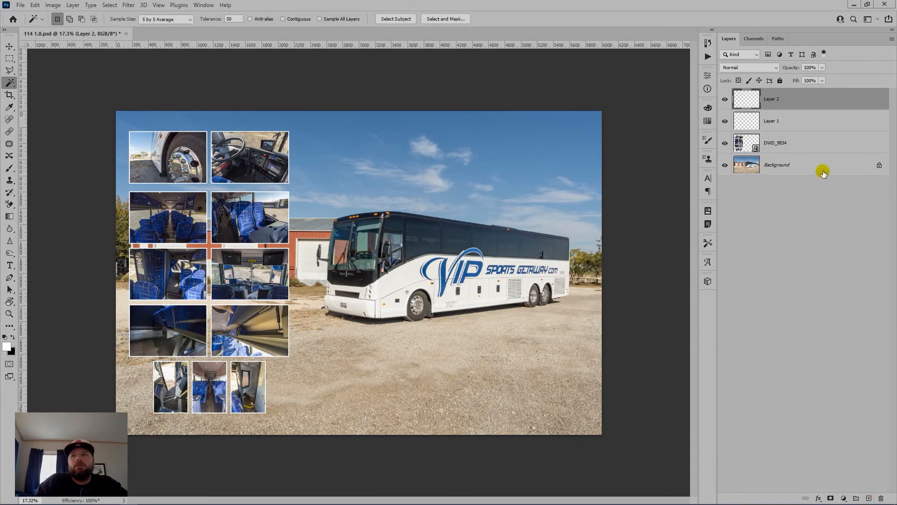
click(804, 121)
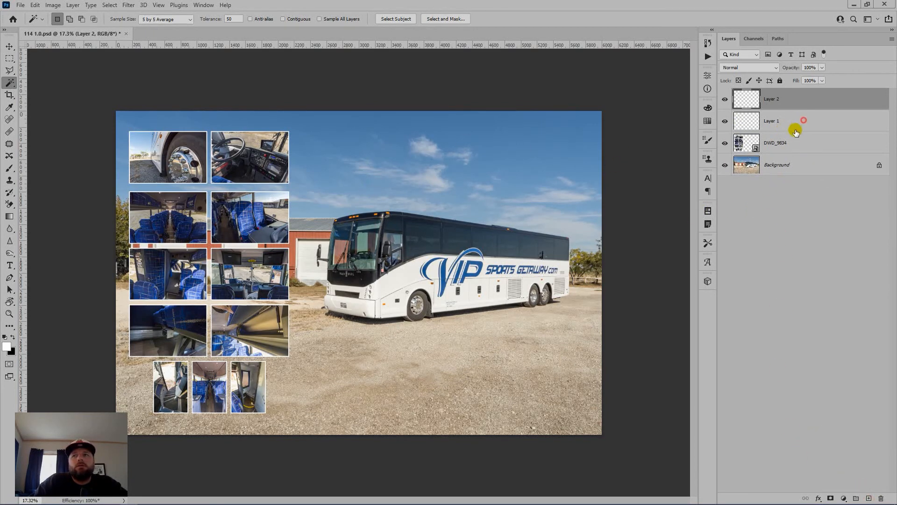
click(797, 144)
click(477, 183)
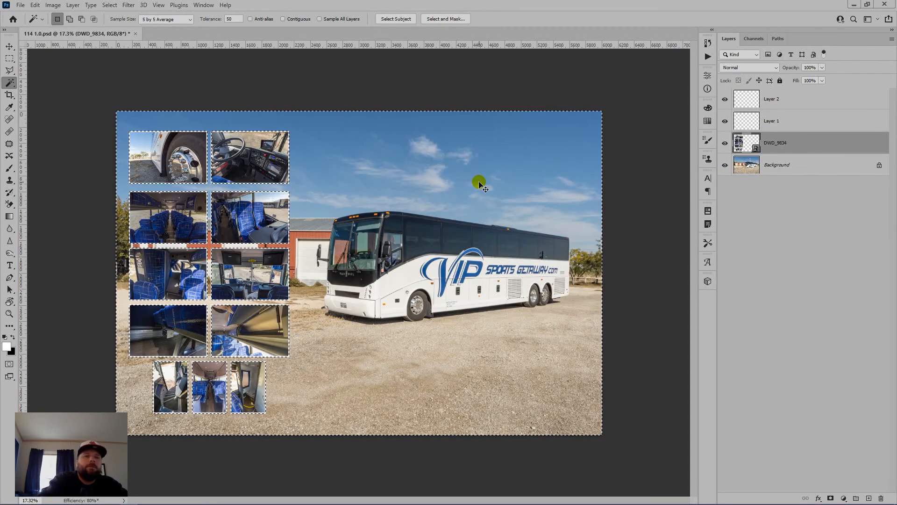
click(801, 99)
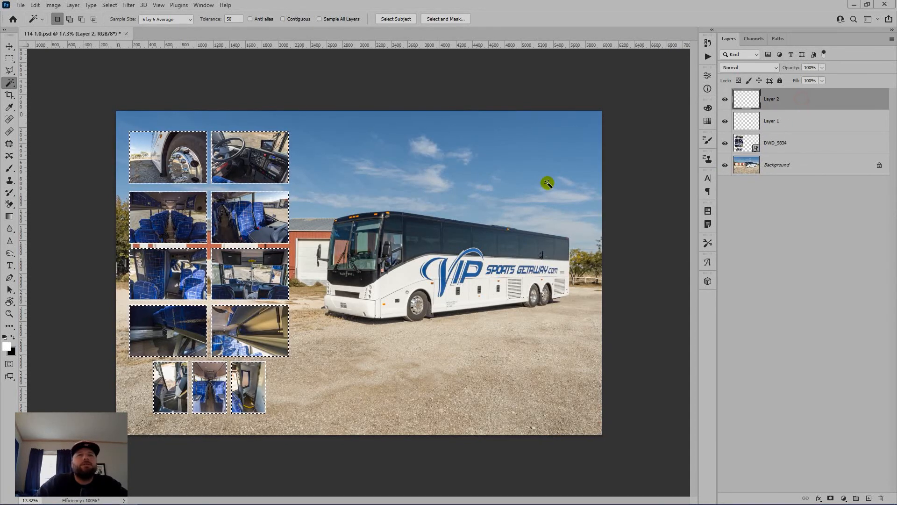
Set the foreground colour to the web-safe blue 333399
click(7, 346)
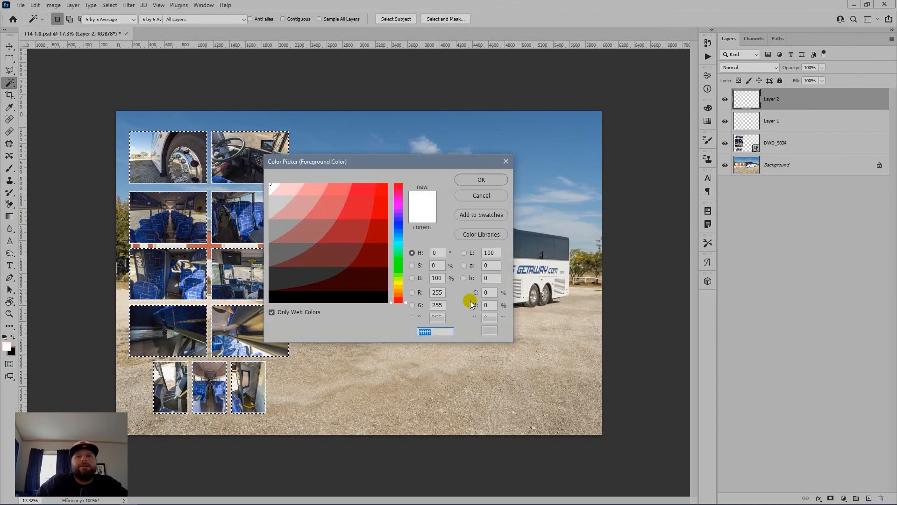
click(527, 265)
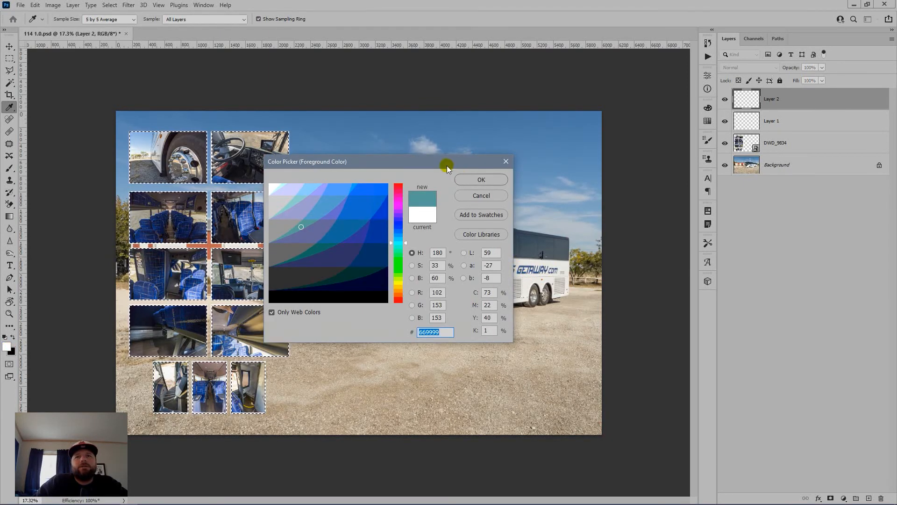
drag(444, 166, 303, 184)
click(444, 279)
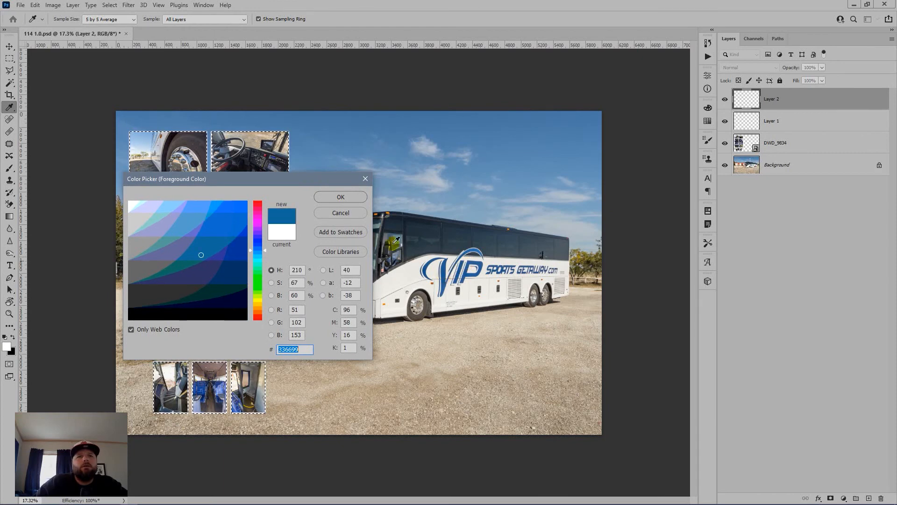
click(235, 250)
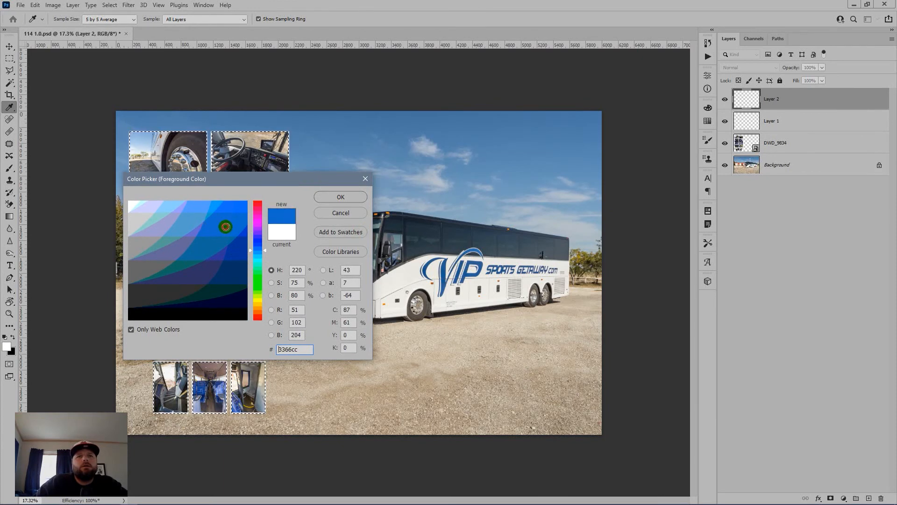
click(220, 248)
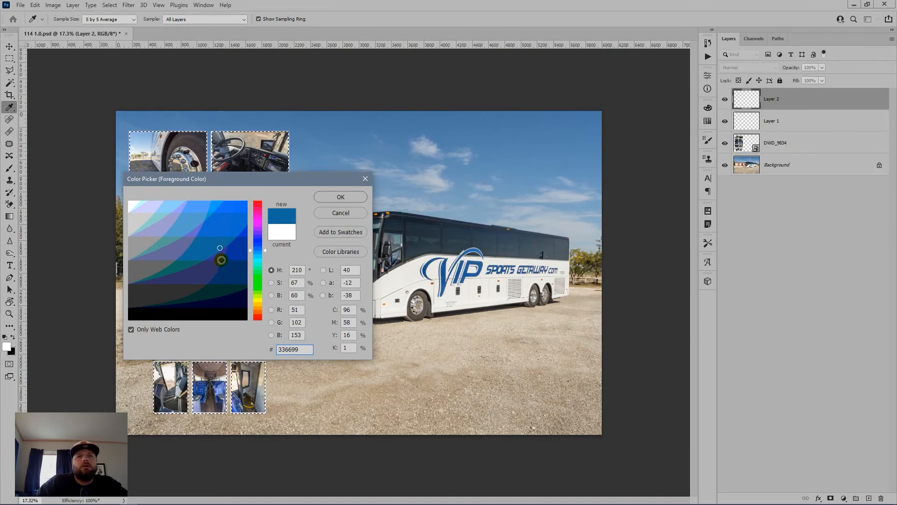
click(222, 257)
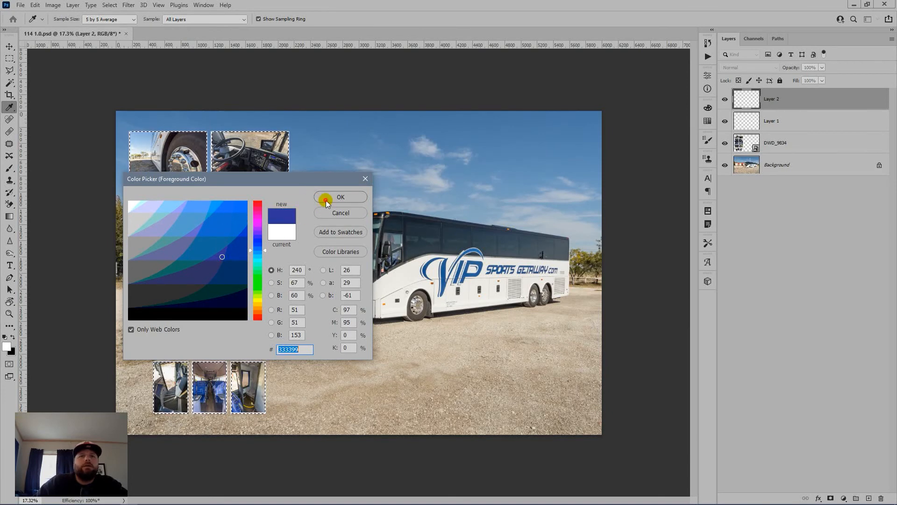
click(326, 200)
Fill the thumbnails' shapes on Layer 2 with the blue foreground colour, clear the selection, and move Layer 2 directly below DWD_9834
key(w)
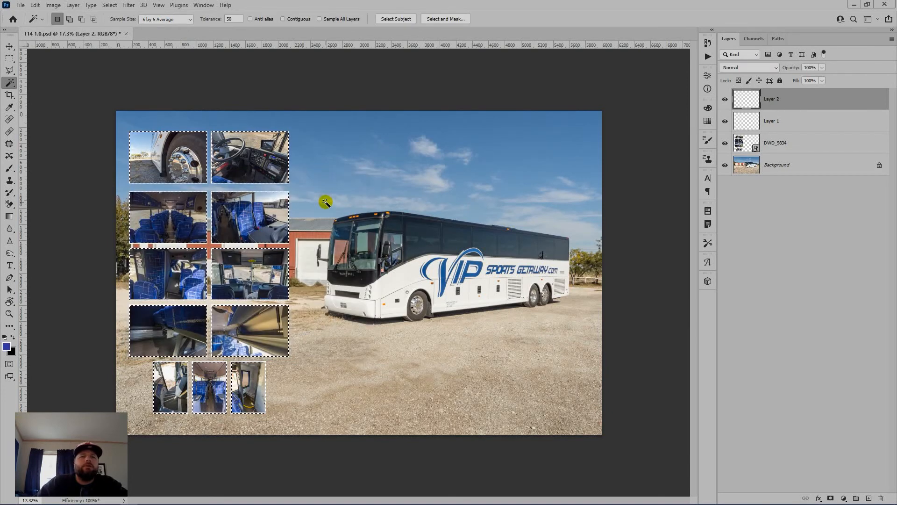
key(g)
click(253, 168)
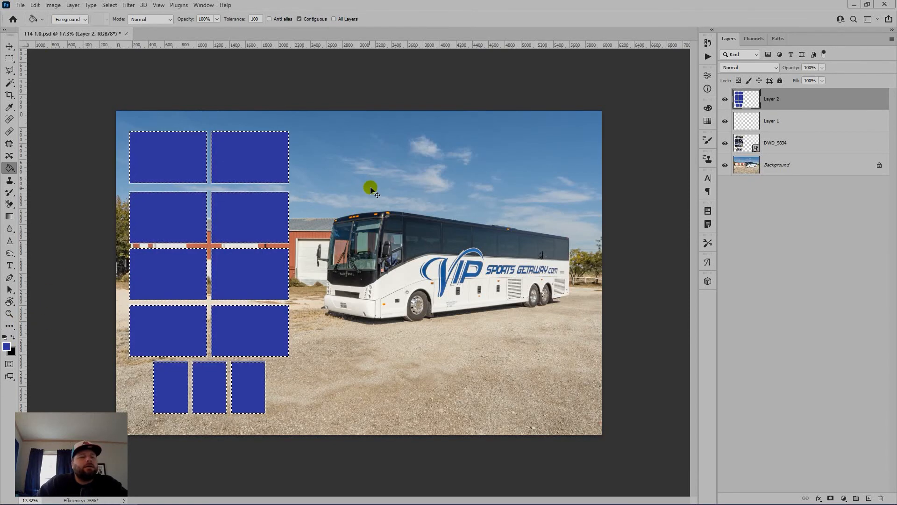
key(ctrl+d)
drag(795, 105, 783, 144)
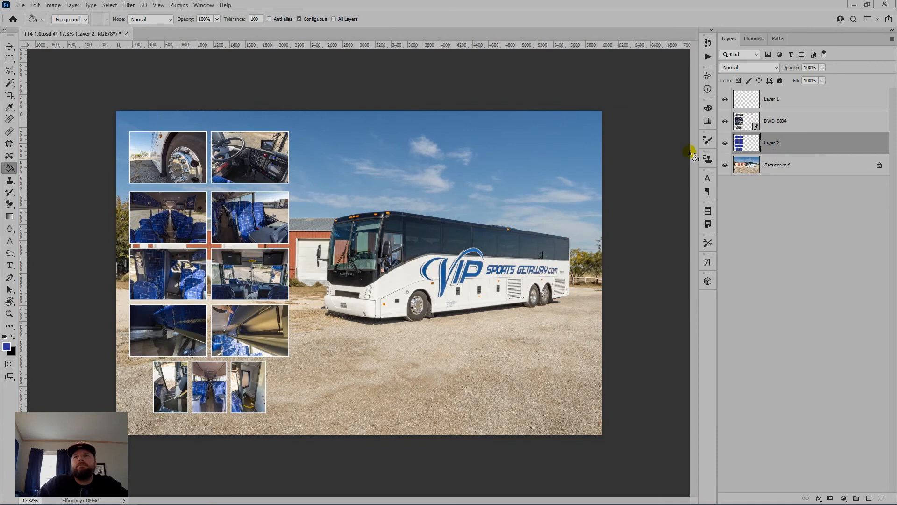
Apply a Gaussian Blur with a 29.1-pixel radius to Layer 2 to create a glow behind the thumbnails
click(127, 5)
mouse_move(191, 124)
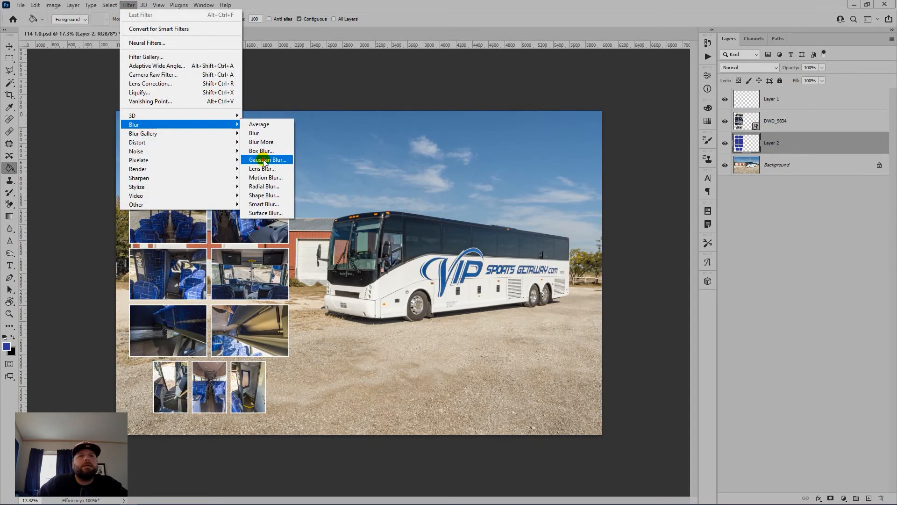
click(264, 160)
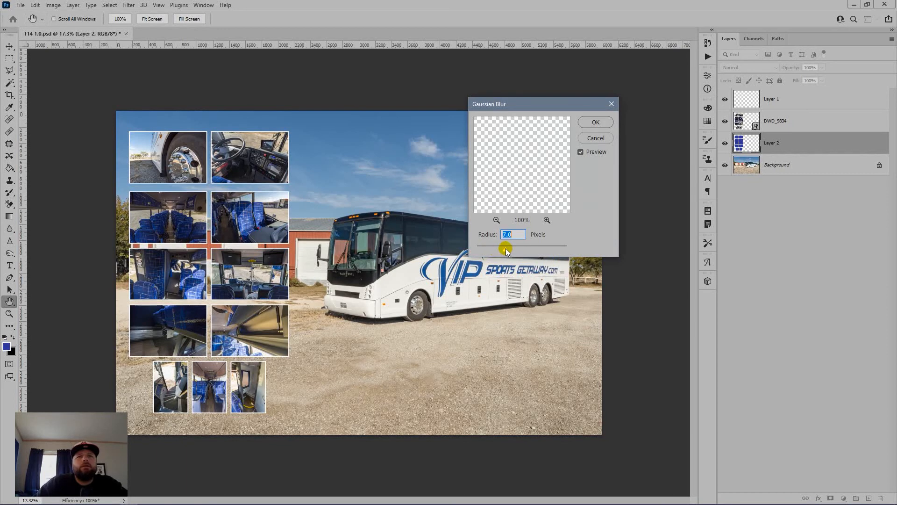
drag(506, 250, 517, 251)
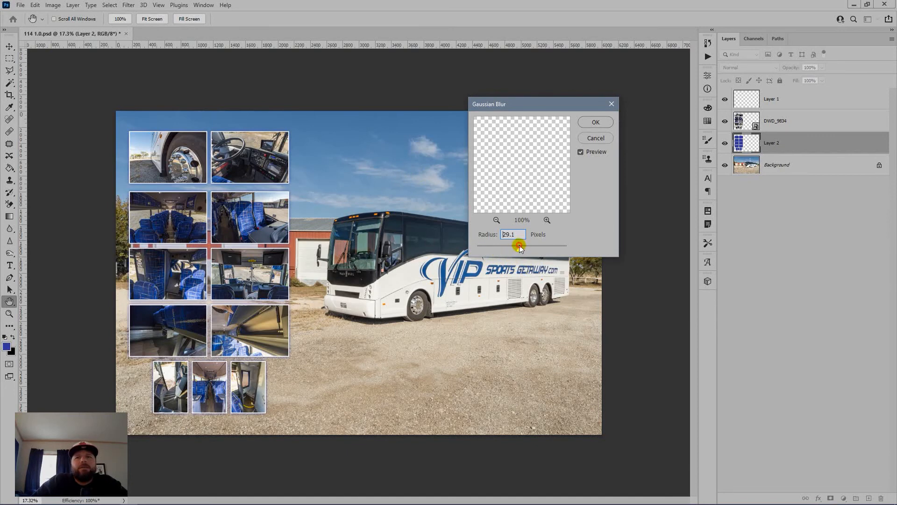
drag(519, 246, 518, 246)
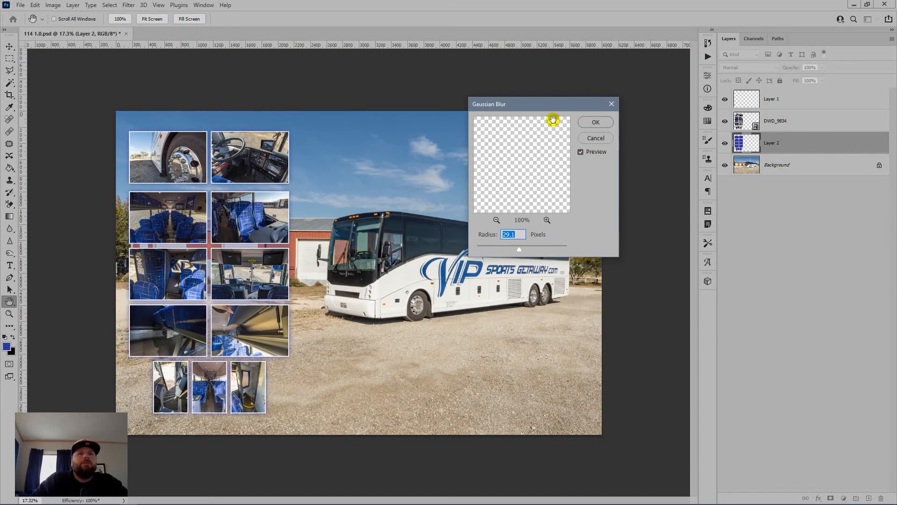
click(595, 122)
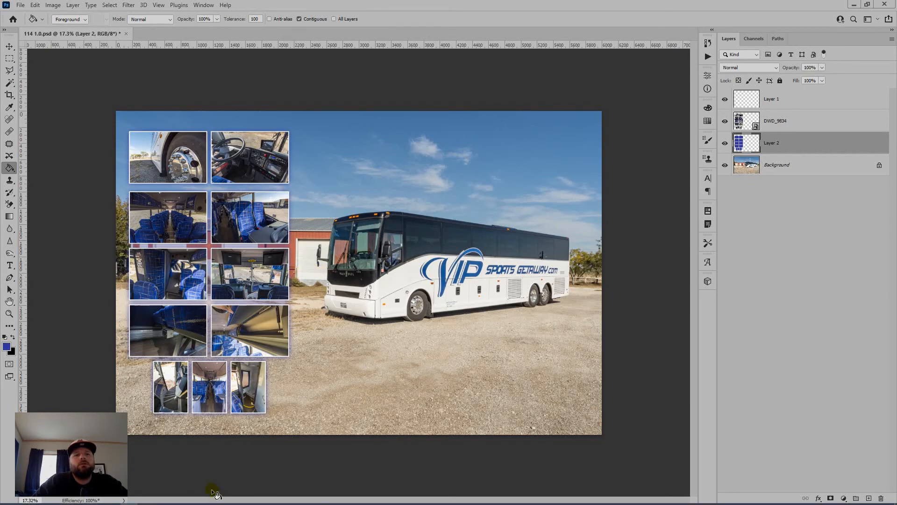
Switch to Bridge and open the BUS PHOTOS folder inside 2.1 VIP SPORTS
click(146, 497)
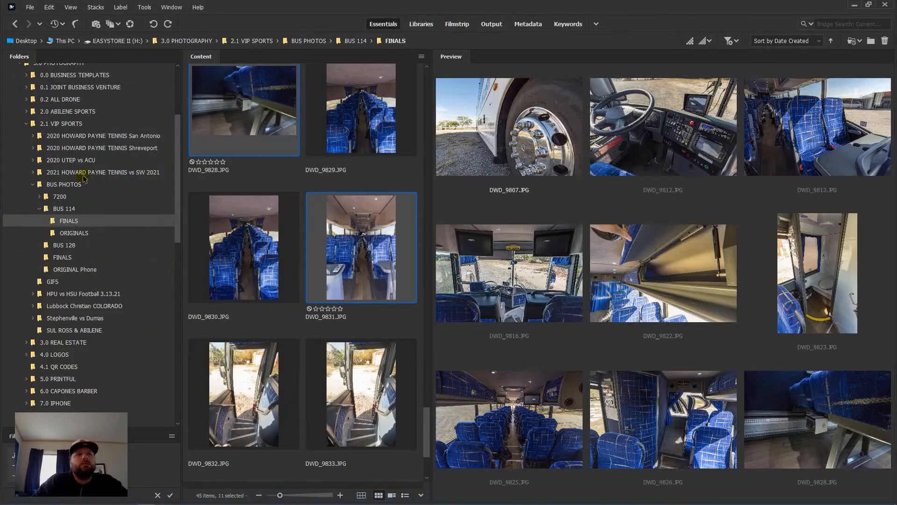
click(65, 124)
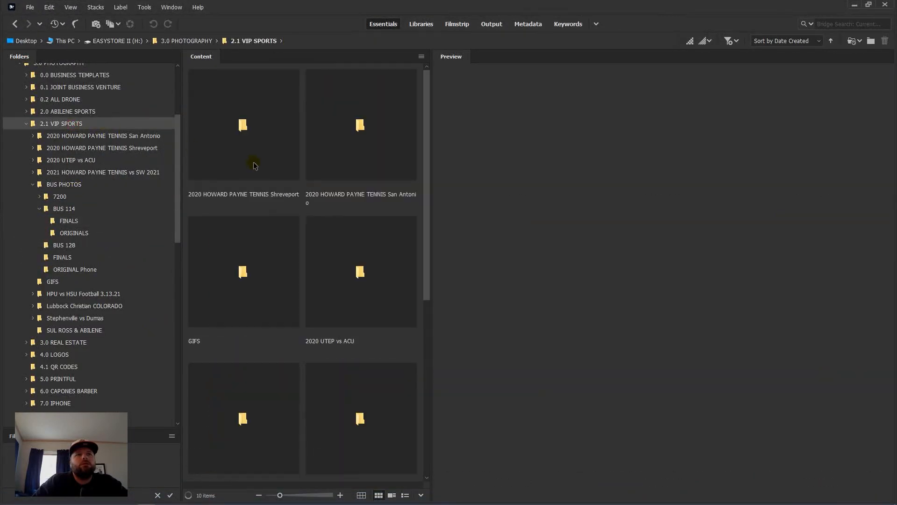
scroll(294, 228, down, 5)
scroll(276, 294, up, 3)
scroll(275, 293, down, 3)
double_click(250, 451)
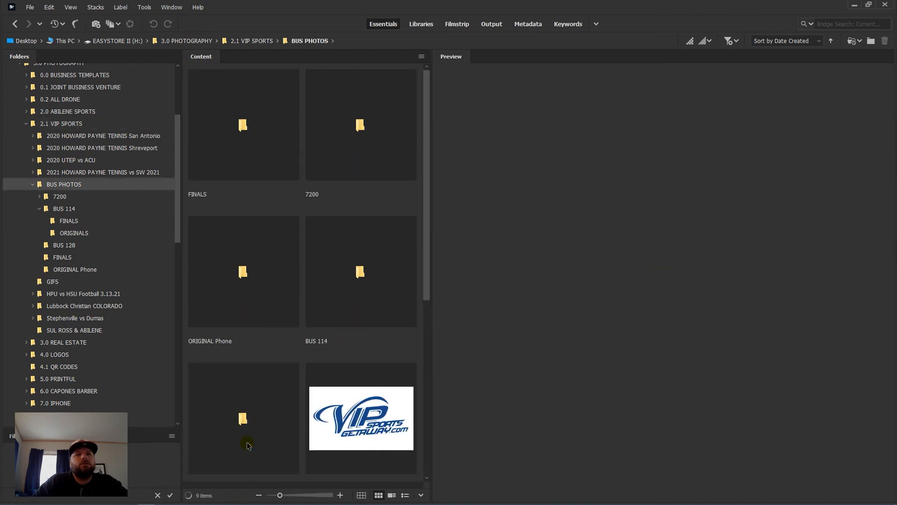
Place the logo file unnamed.png into the Photoshop composite and move it to the lower-right corner of the photo
click(374, 432)
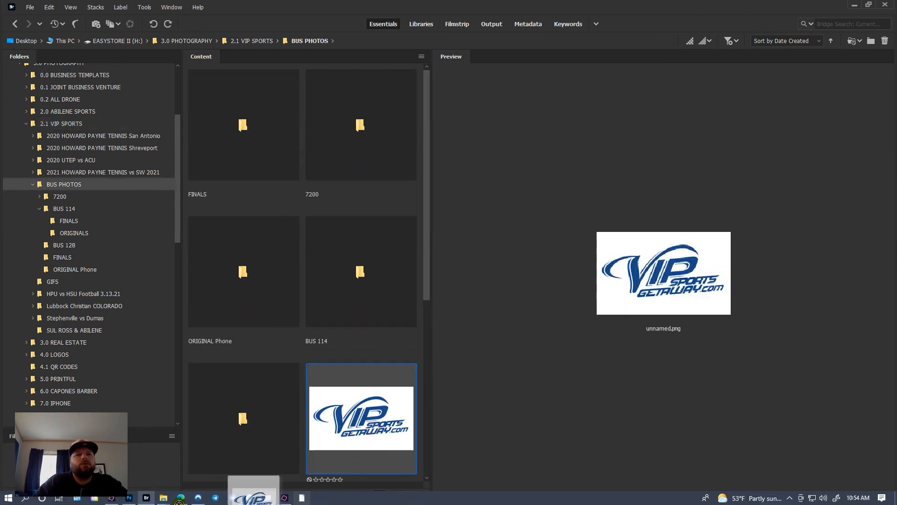
mouse_move(114, 501)
drag(116, 503, 403, 383)
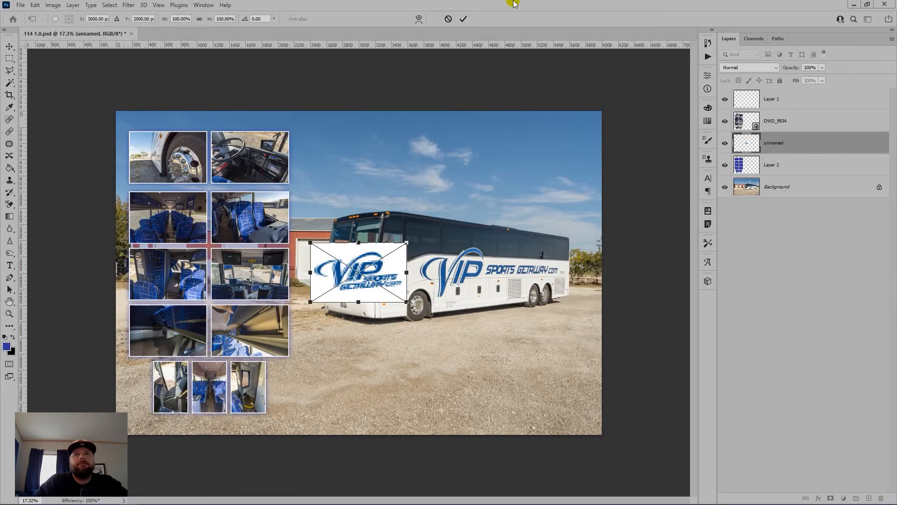
click(463, 19)
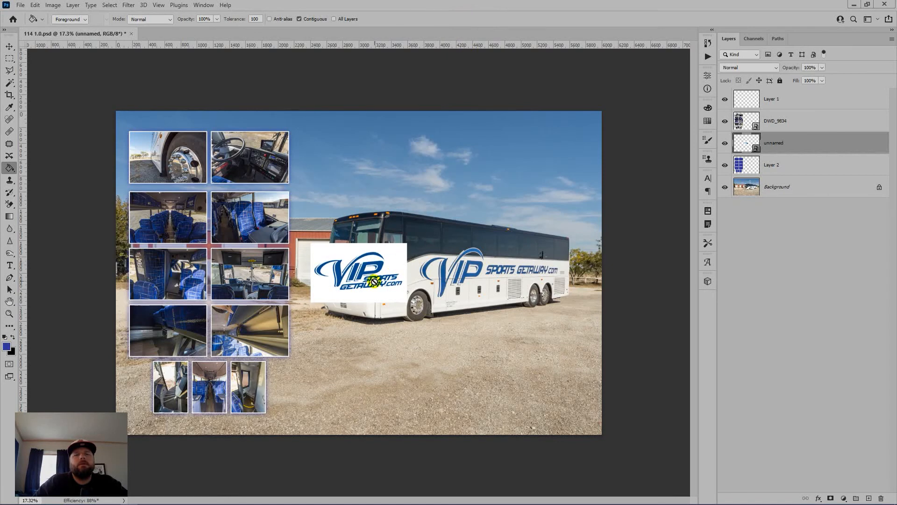
key(v)
mouse_move(372, 283)
mouse_down()
mouse_move(553, 414)
mouse_move(547, 402)
mouse_move(569, 379)
mouse_move(560, 378)
mouse_up()
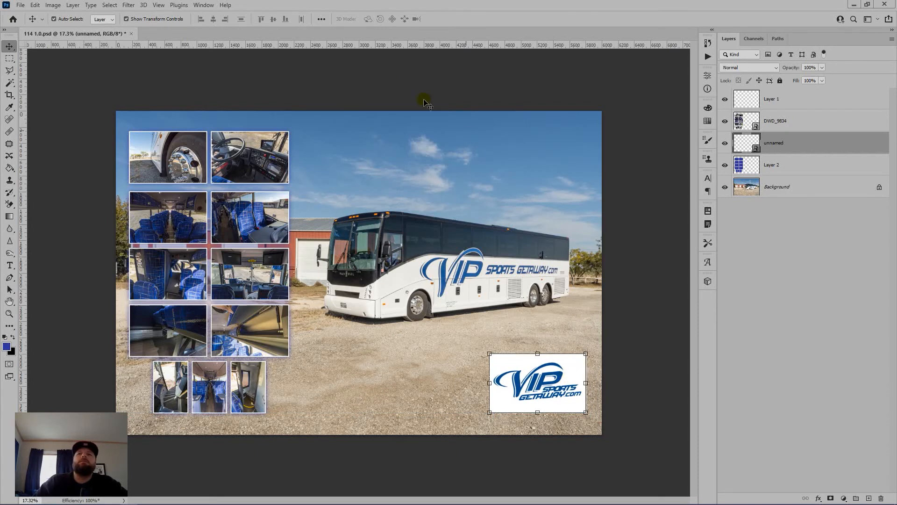
click(397, 77)
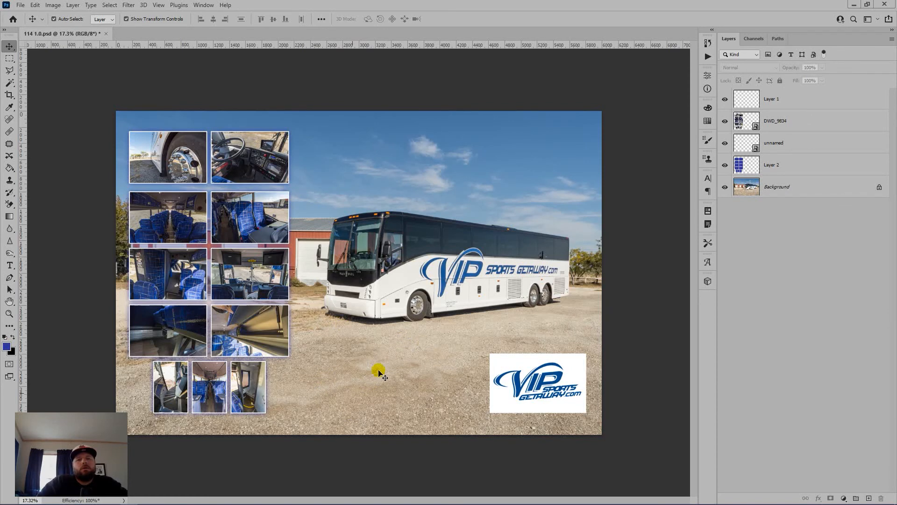
key(t)
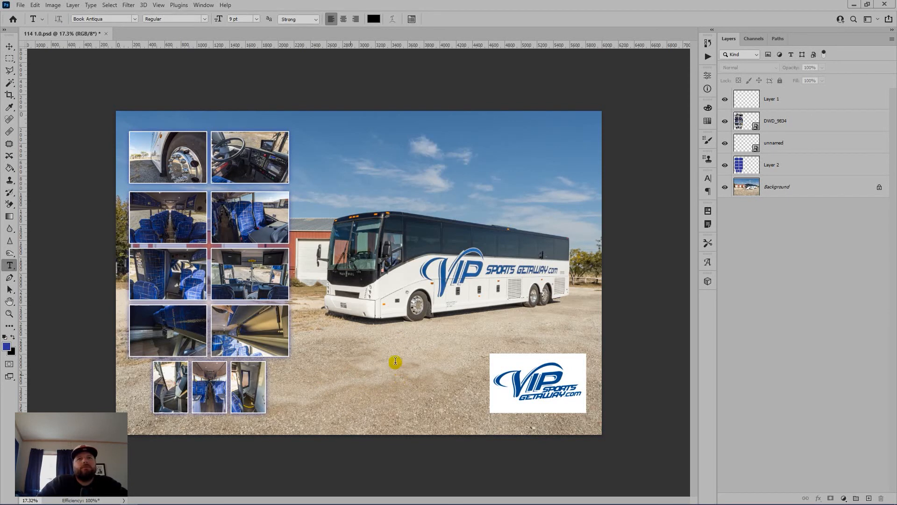
click(395, 361)
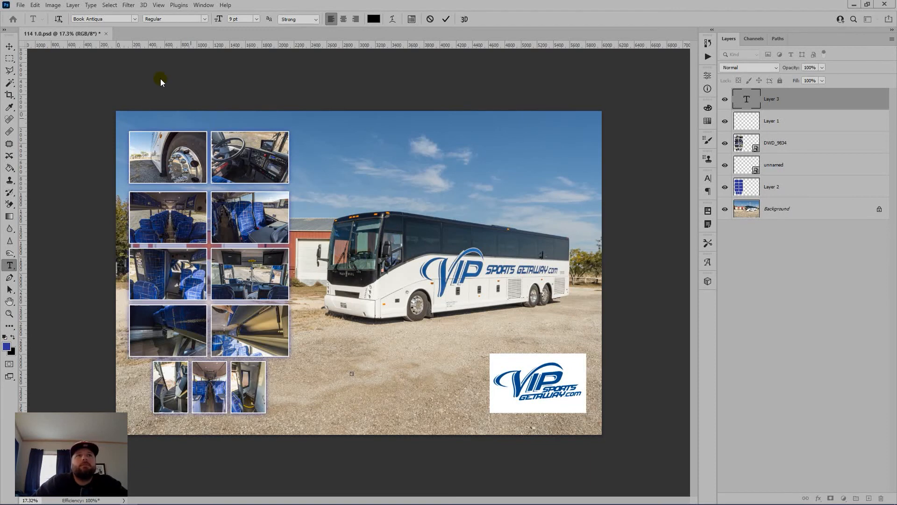
click(257, 19)
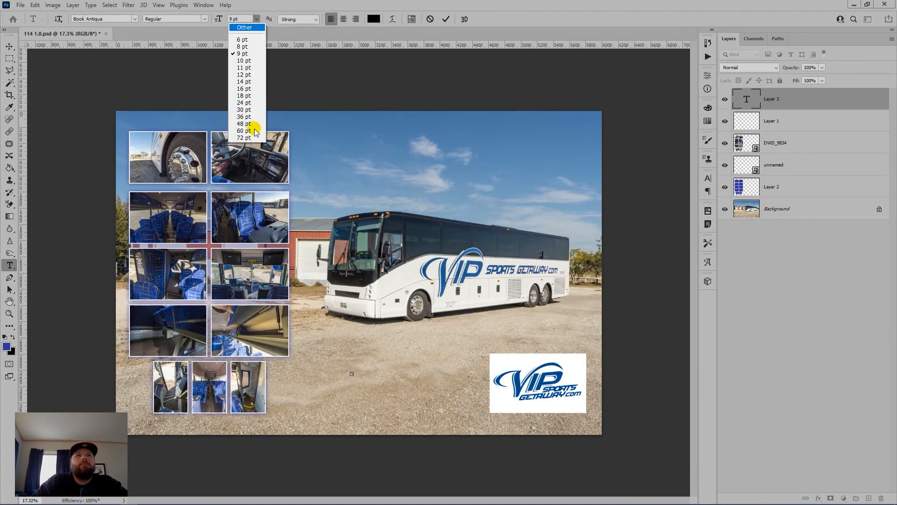
click(249, 118)
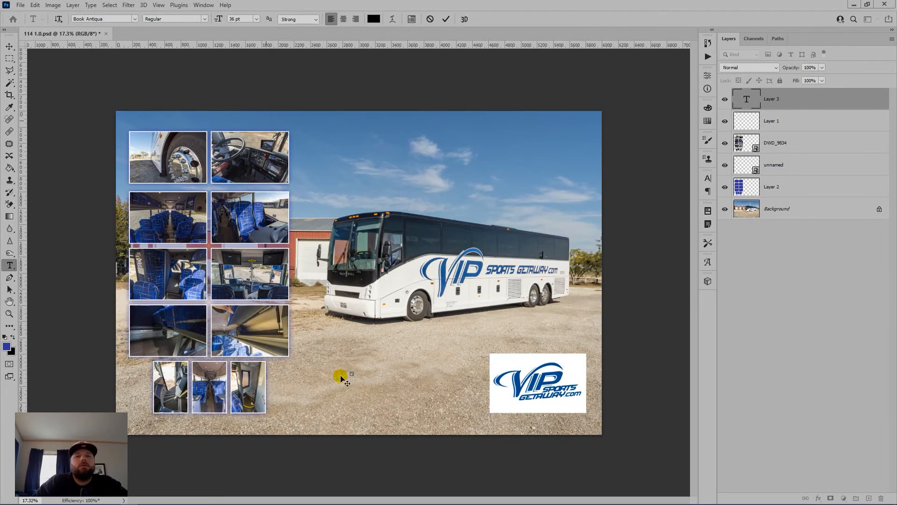
click(430, 20)
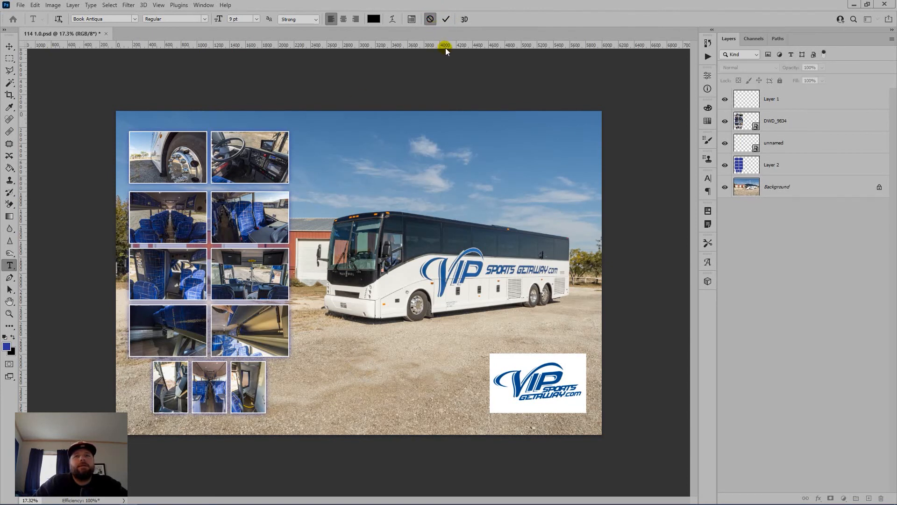
Add the text "BUS" at 36 pt on the gravel between the thumbnails and the logo
click(341, 400)
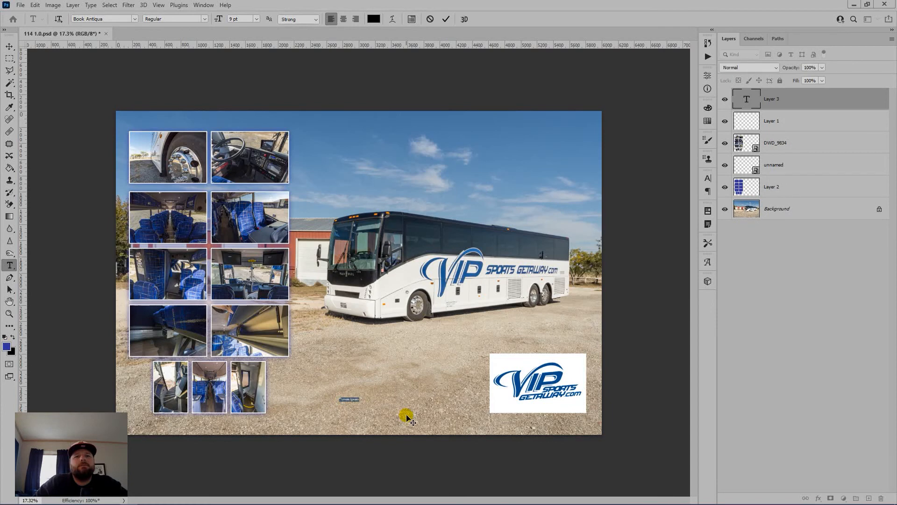
click(256, 19)
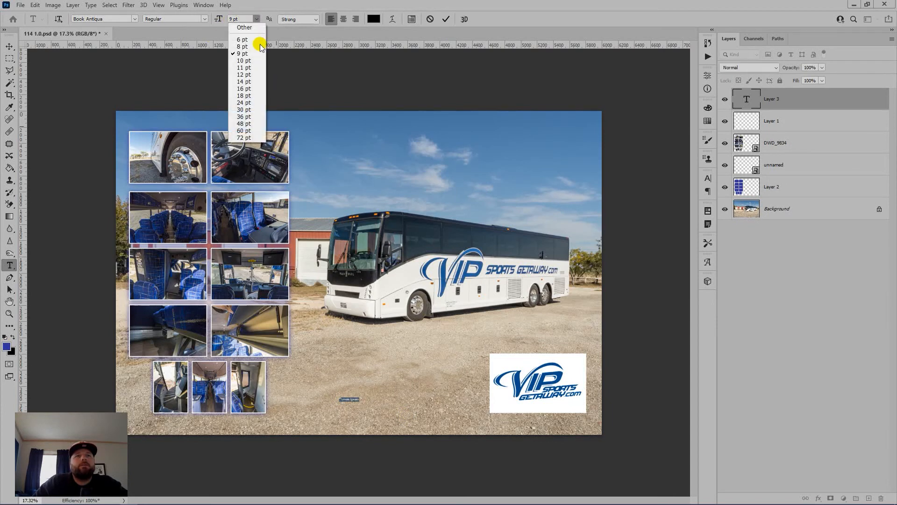
click(244, 117)
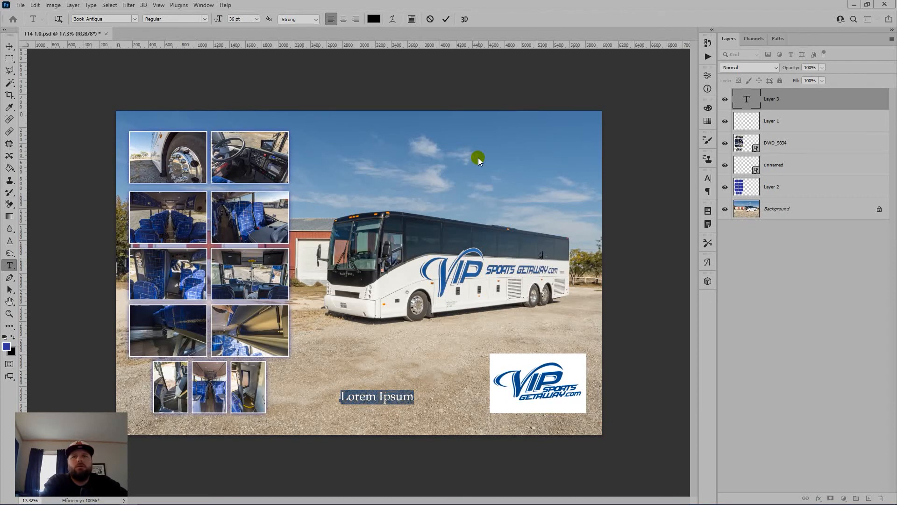
text(BUS)
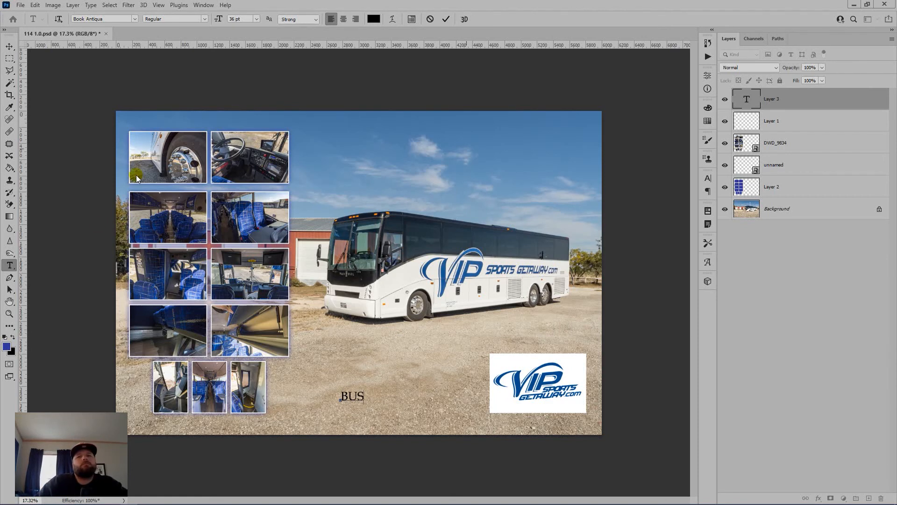
Set the font of the "BUS" text to ZabriskieInternational in the Bold style
click(134, 19)
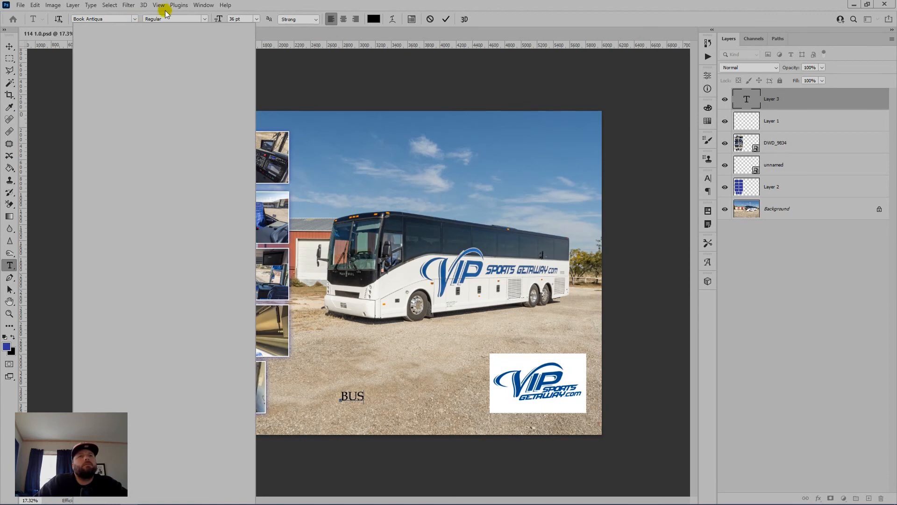
click(308, 9)
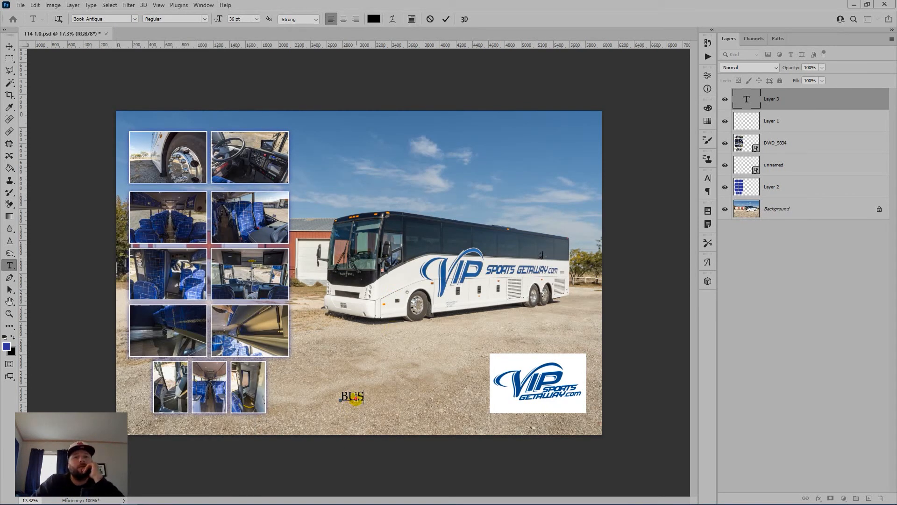
double_click(356, 397)
click(134, 18)
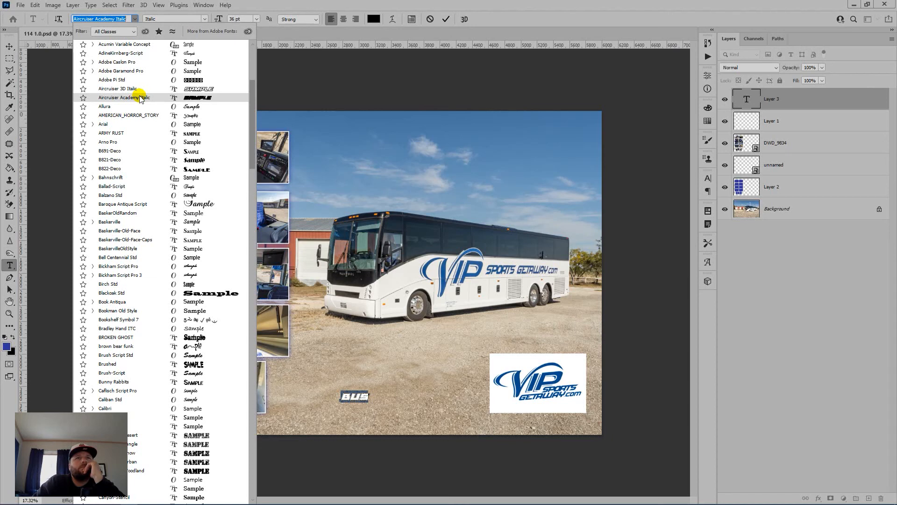
scroll(140, 95, up, 6)
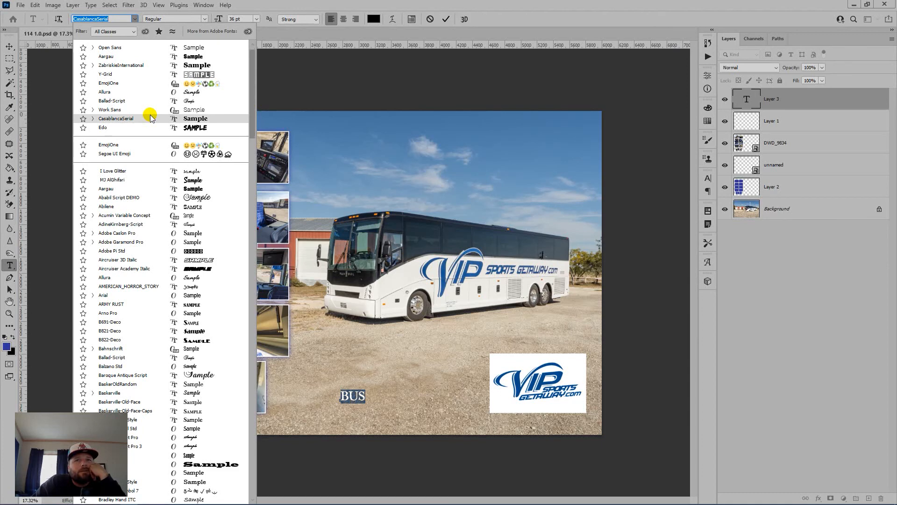
scroll(150, 117, down, 3)
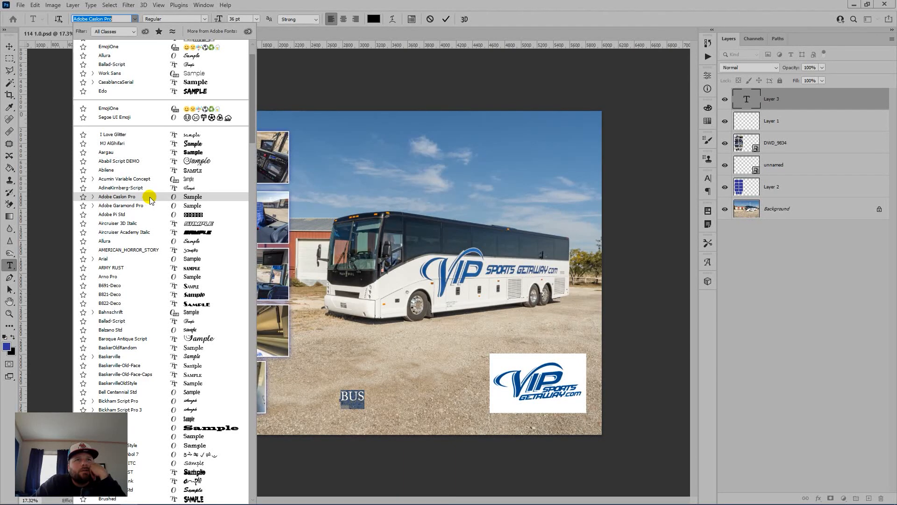
scroll(149, 199, down, 6)
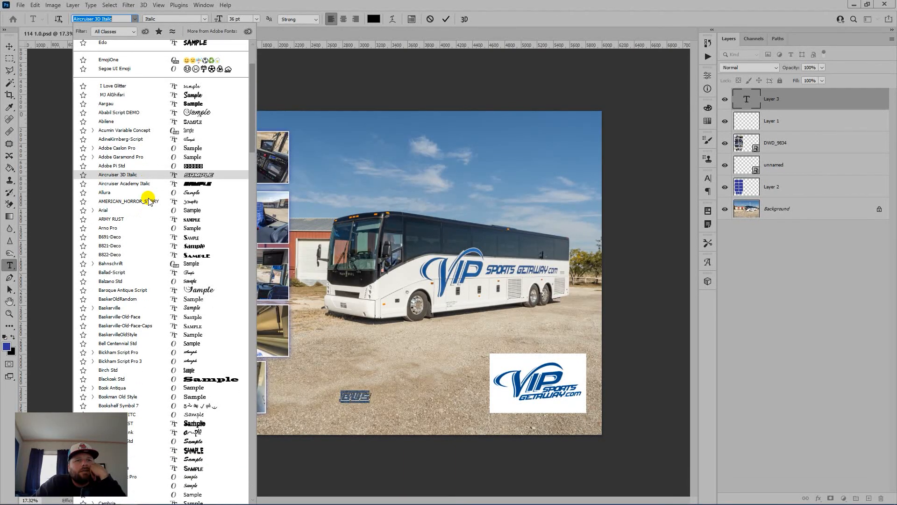
scroll(150, 199, down, 11)
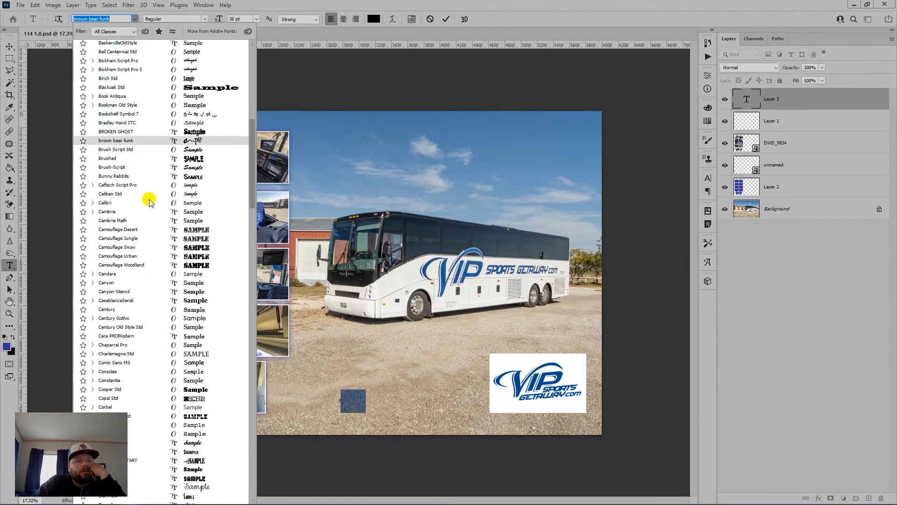
scroll(154, 203, down, 5)
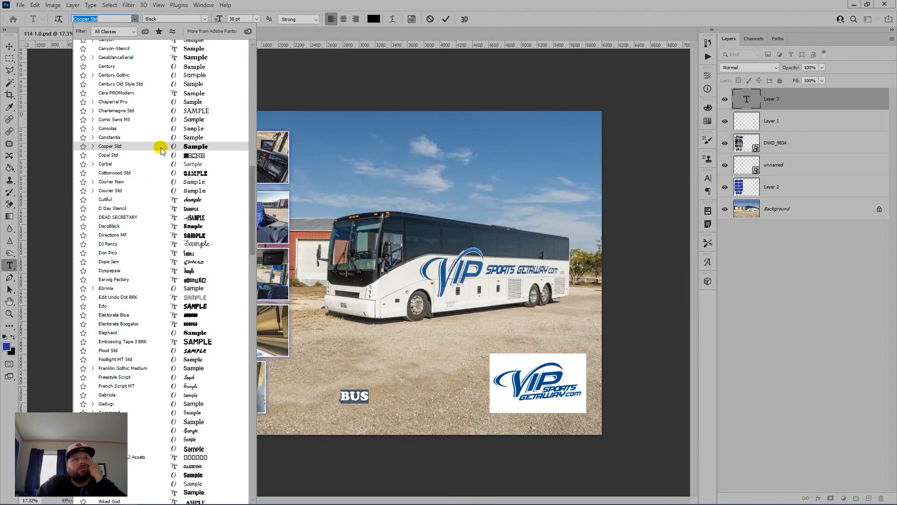
scroll(162, 148, up, 7)
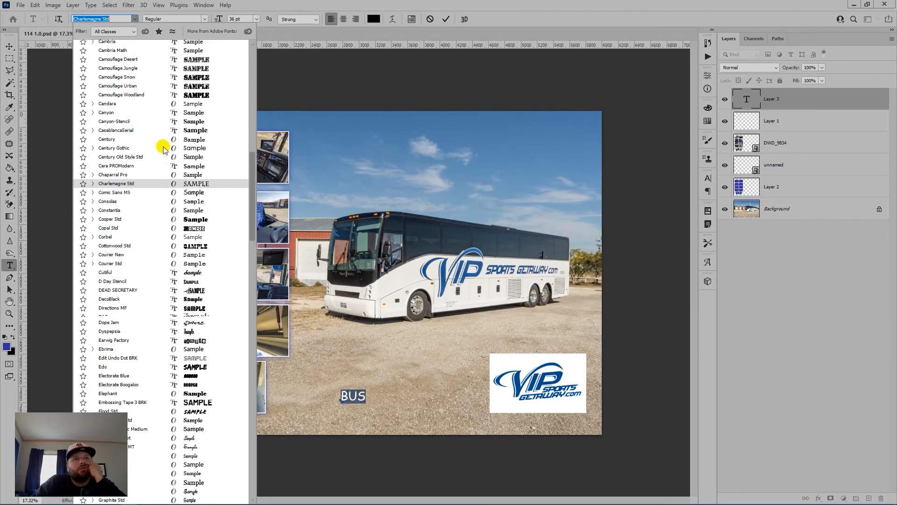
scroll(164, 148, up, 9)
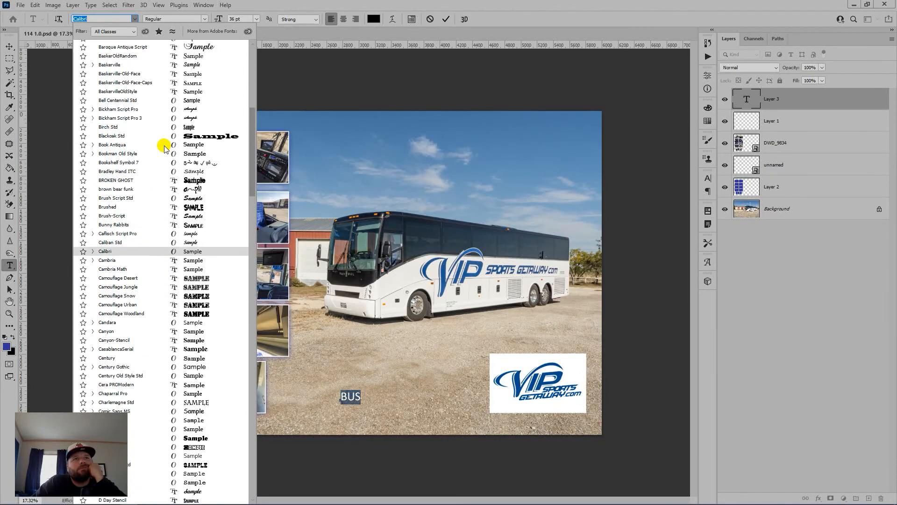
scroll(164, 148, up, 6)
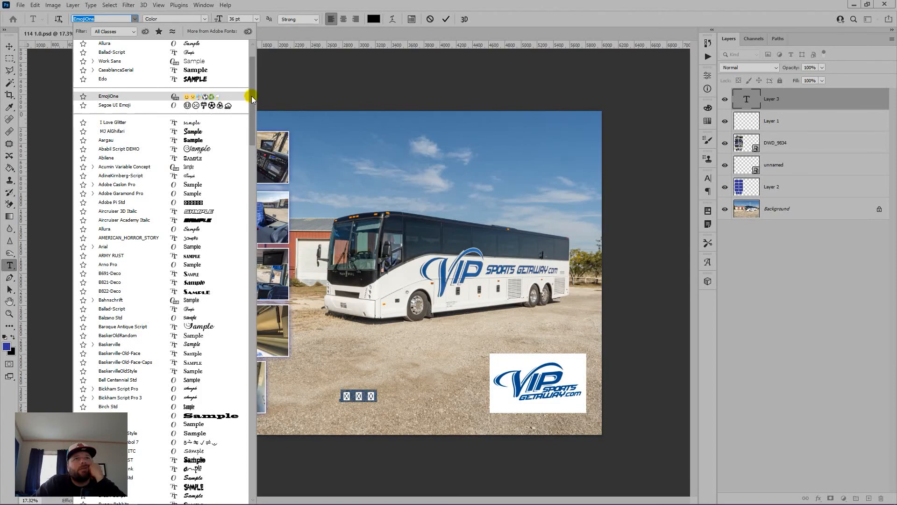
drag(248, 100, 250, 390)
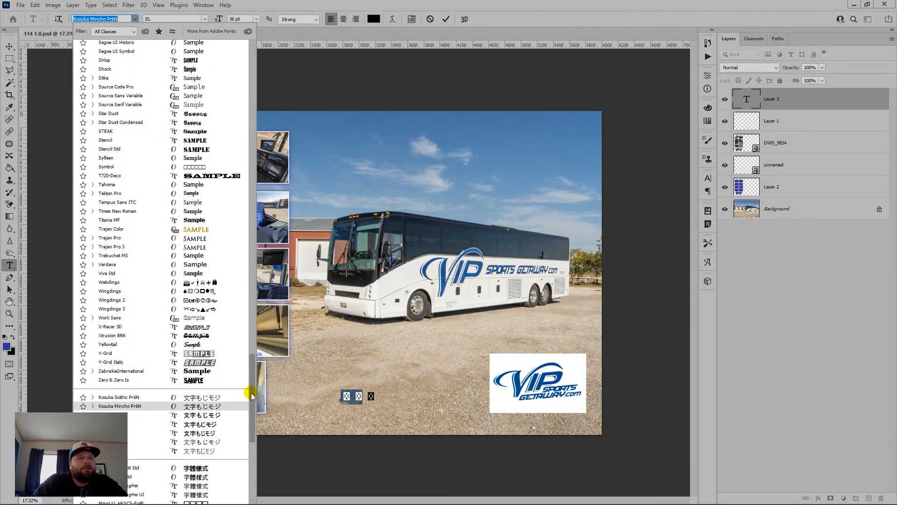
click(214, 375)
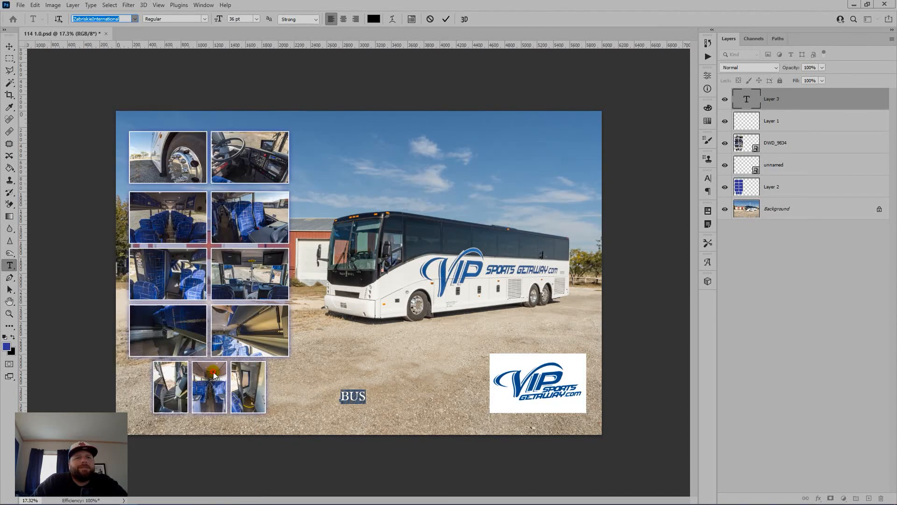
click(205, 18)
click(190, 73)
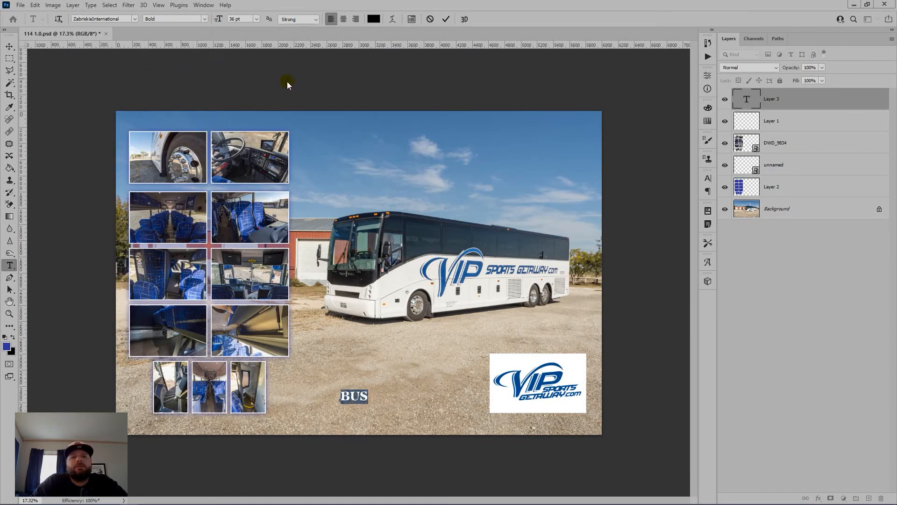
Edit the text to read "BU 114" and save the document
key(Right)
key(Left)
text(114)
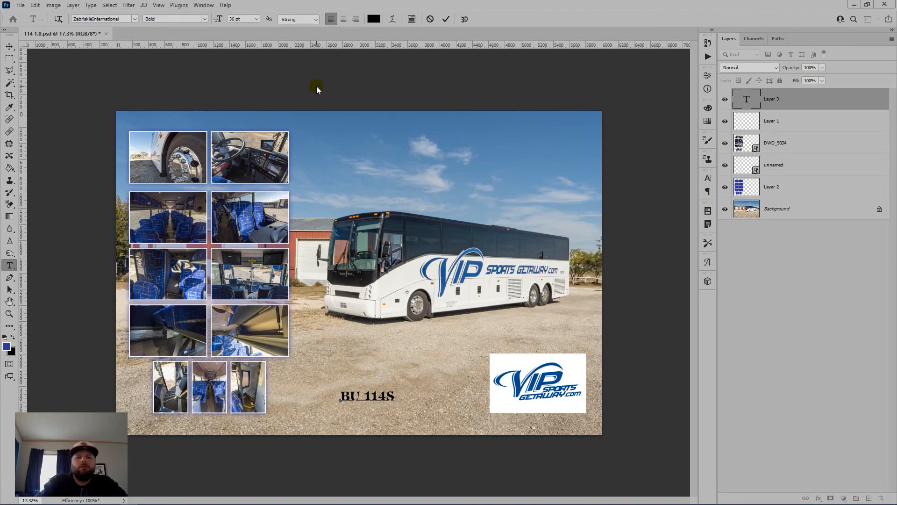
text(s)
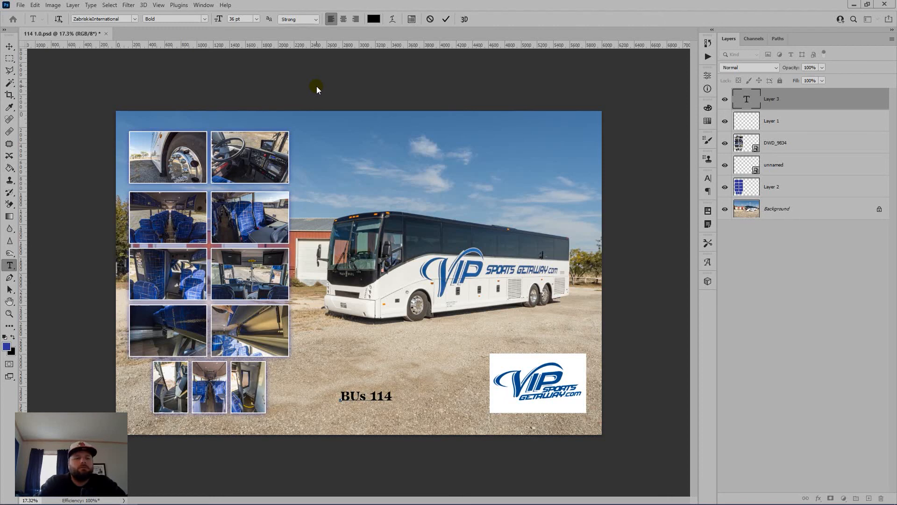
key(BackSpace)
click(316, 86)
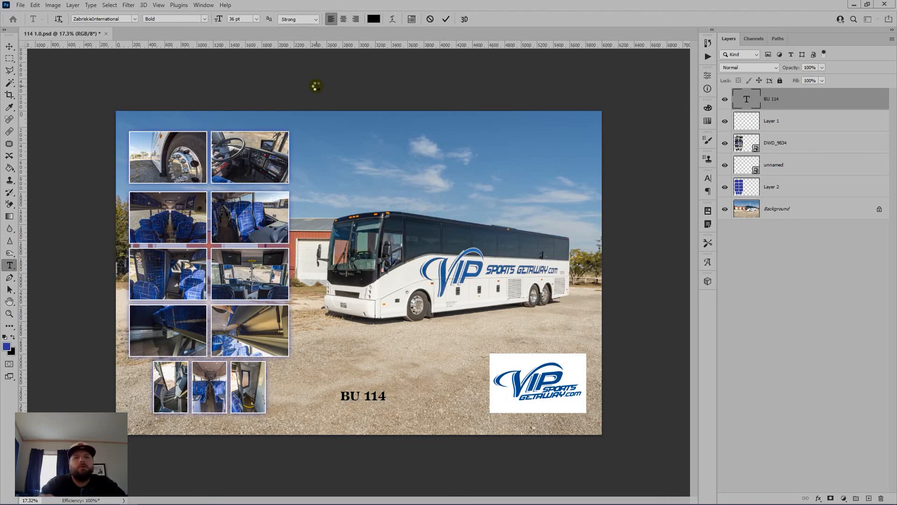
key(ctrl+s)
click(352, 396)
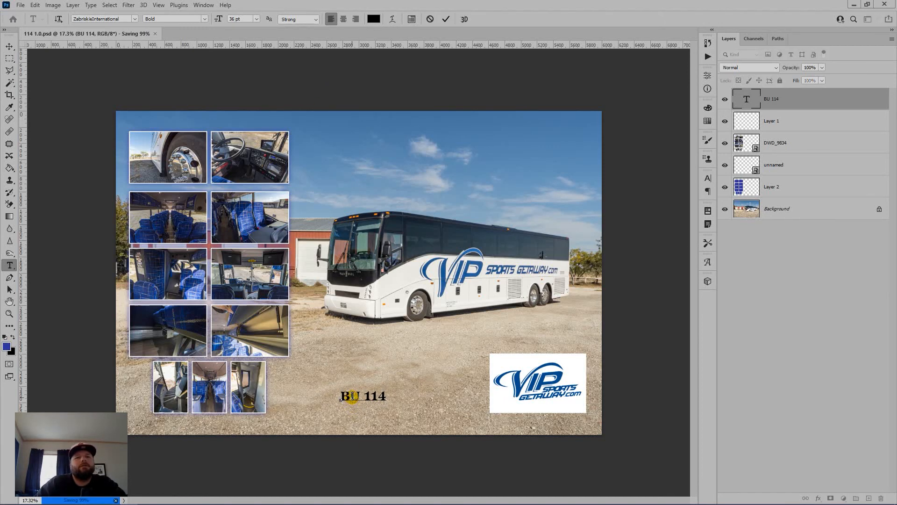
key(ctrl+a)
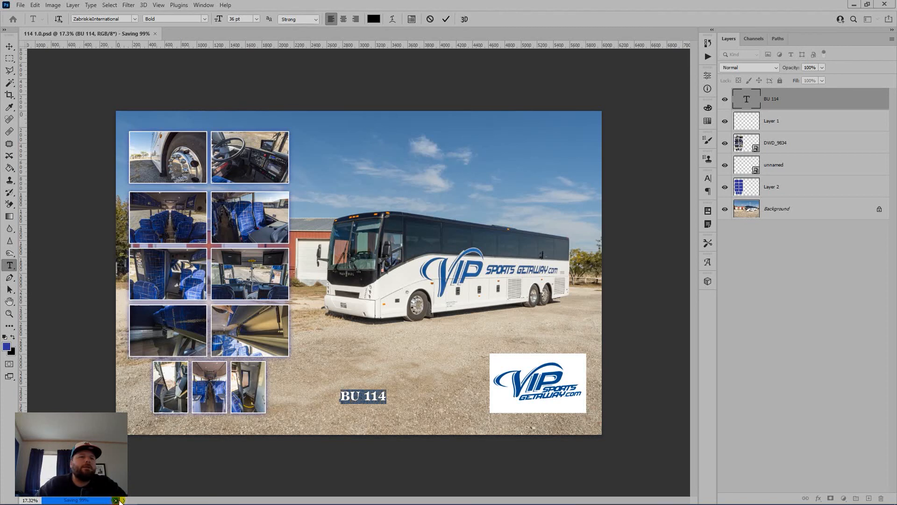
key(ctrl)
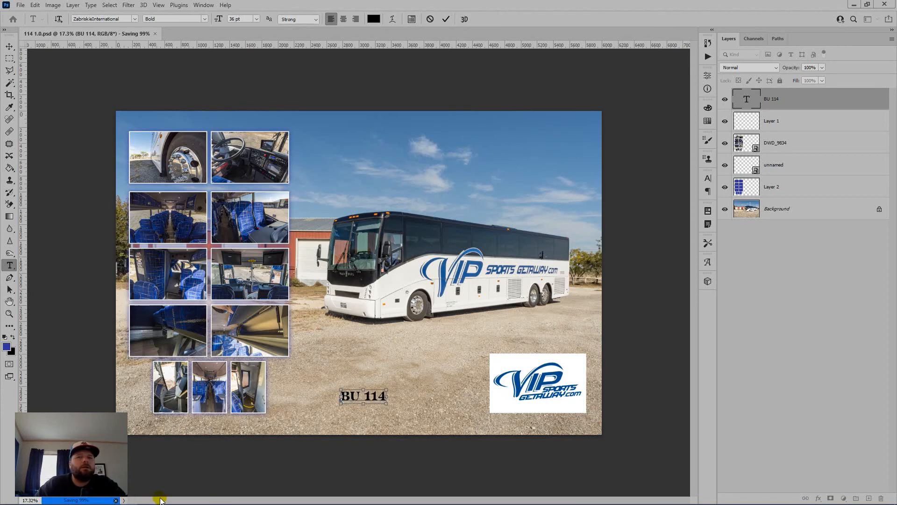
click(431, 18)
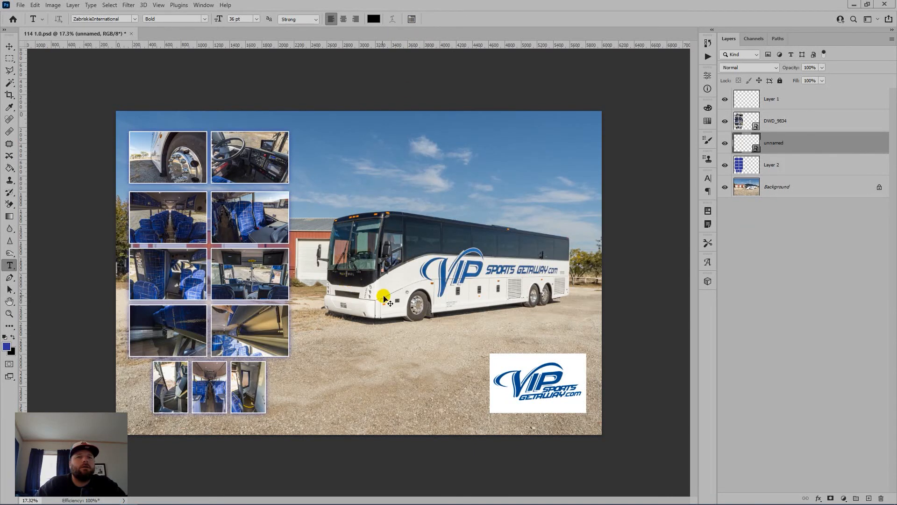
Undo the recent edits back to the point where the detail thumbnails are still separate DWD layers without outlines
key(ctrl+z)
key(ctrl+z)
key(ctrl+shift+bracketright)
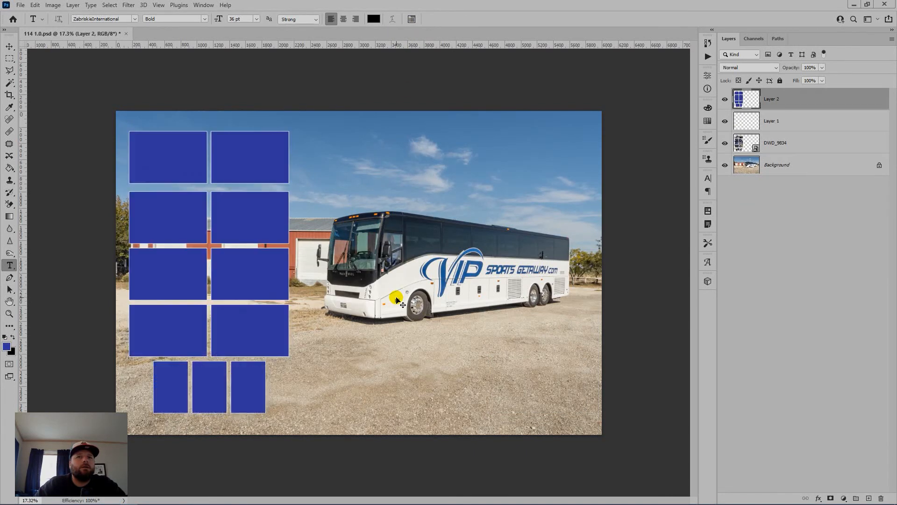
key(ctrl+z)
key(ctrl+z)
key(ctrl+z)
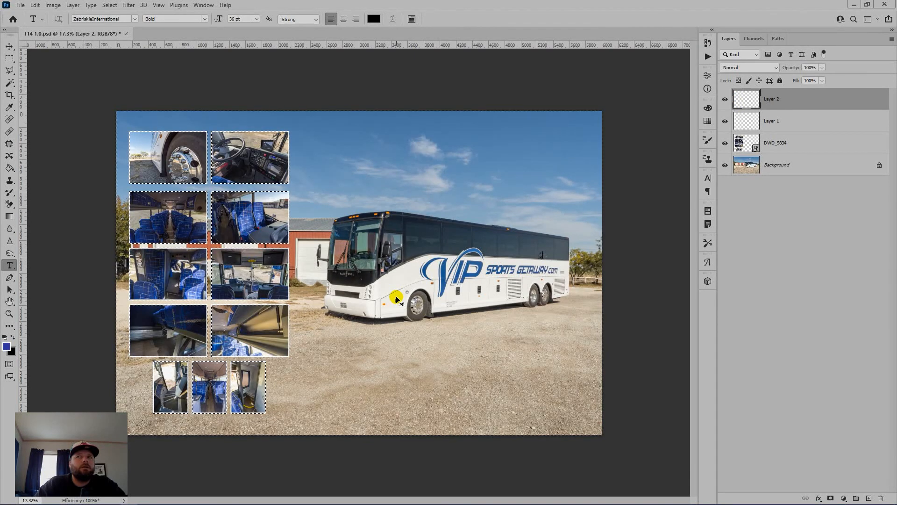
key(ctrl+z)
key(ctrl+z)
key(ctrl+z)
key(ctrl+z)
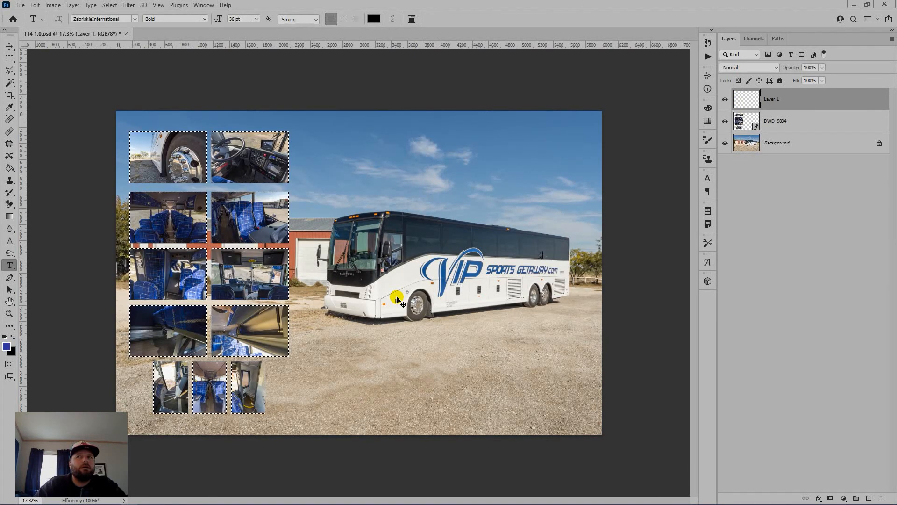
key(ctrl+z)
key(ctrl+z)
key(ctrl+z)
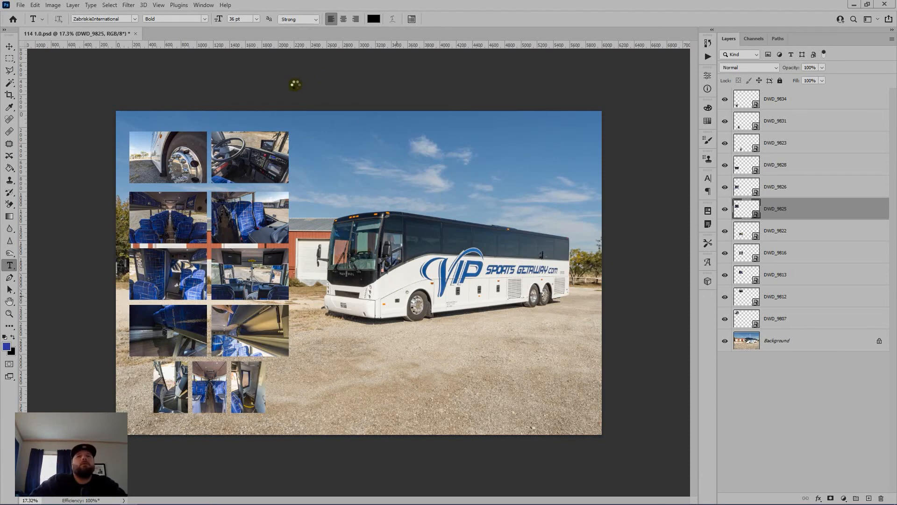
Save the composite as the Photoshop file 114 1.0 in the FINALS folder, replacing the existing file
key(ctrl+shift+a)
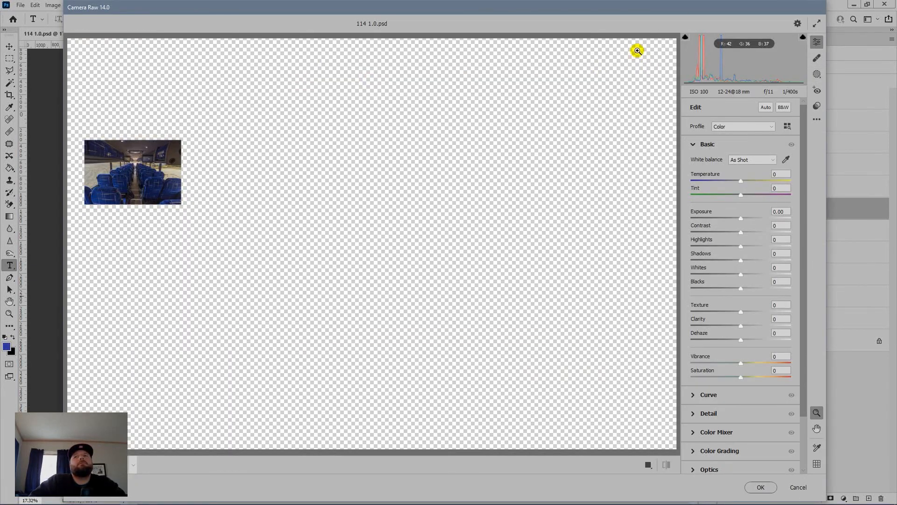
click(797, 486)
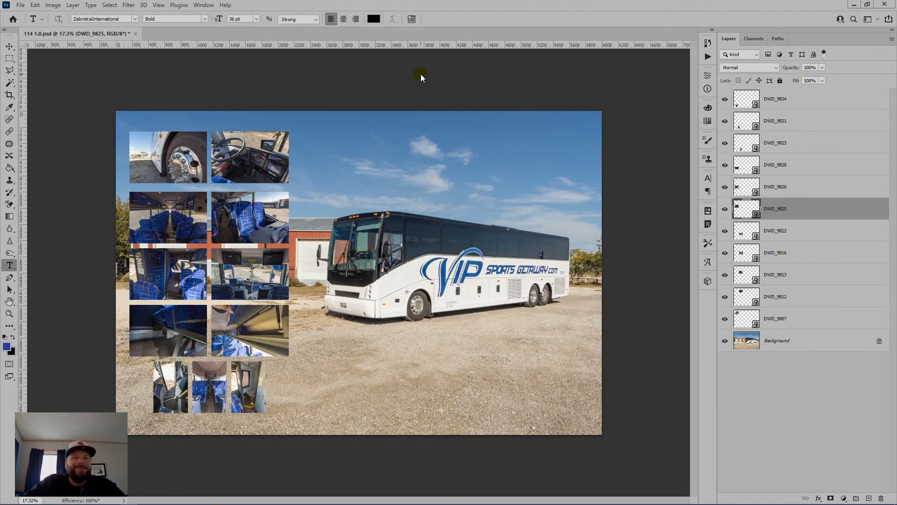
key(ctrl+shift+s)
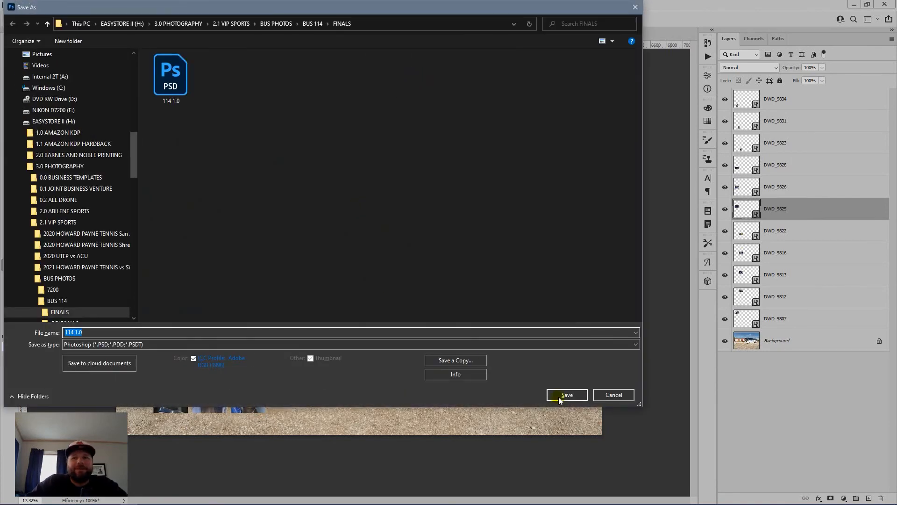
click(560, 395)
click(469, 257)
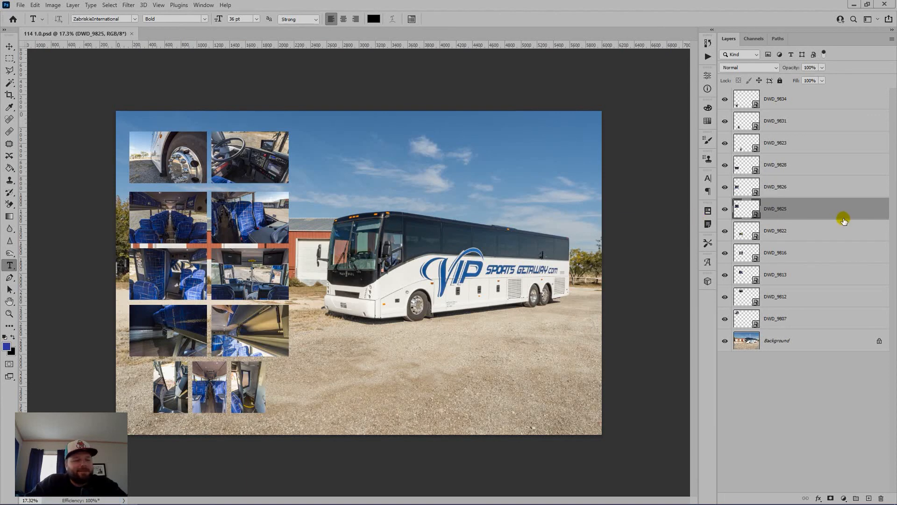
key(ctrl+shift+s)
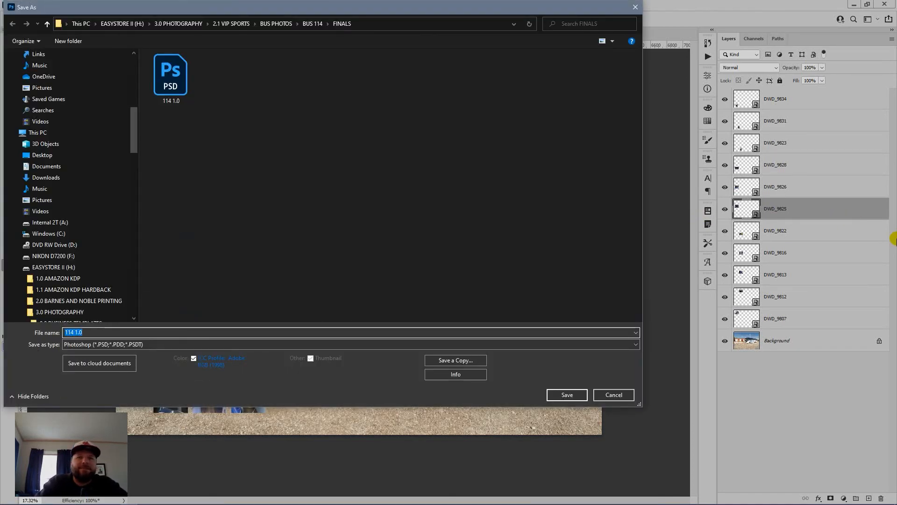
key(Return)
key(Left)
key(Return)
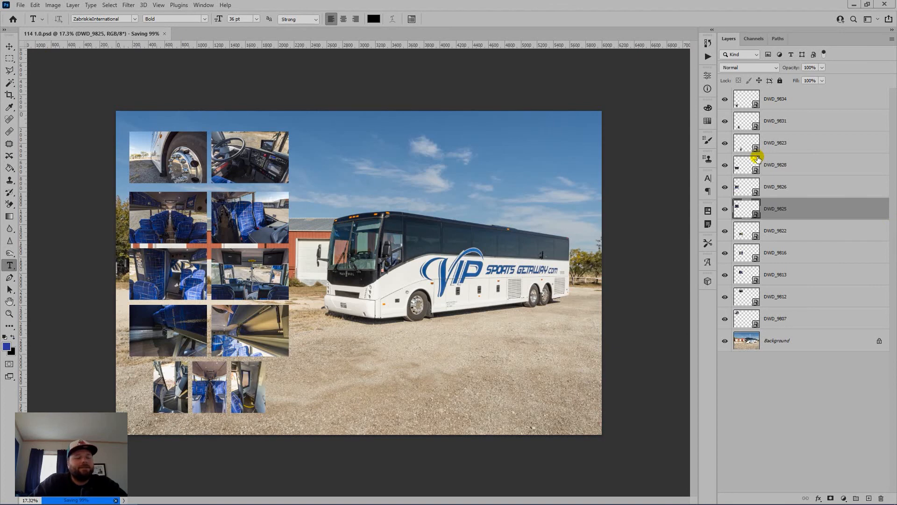
Redo the undone edits to bring back the outlined thumbnails with glow, the logo and the BU 114 text
key(ctrl+z)
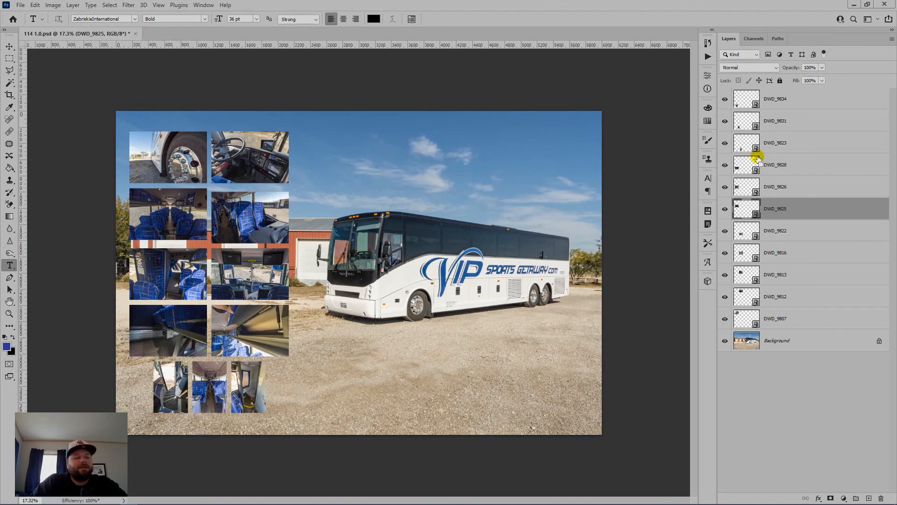
key(ctrl+shift+z)
key(ctrl+shift+z)
key(ctrl+shift+z)
key(ctrl+shift+z)
key(ctrl+shift+z)
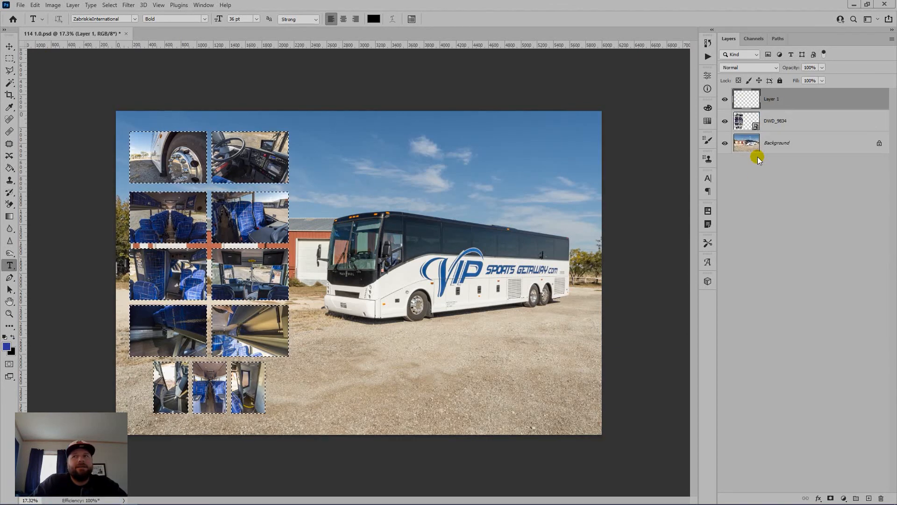
key(ctrl+shift+z)
key(ctrl+shift+z)
key(ctrl+shift+z)
key(ctrl+shift+z)
key(ctrl+shift+z)
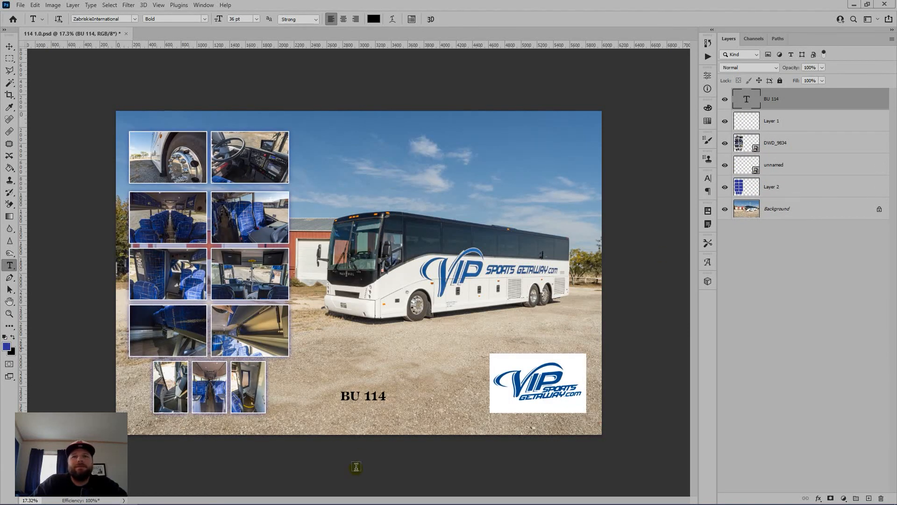
Retype the caption below the bus as "BUS 114" and set its size to 72 pt
double_click(370, 400)
key(ctrl+a)
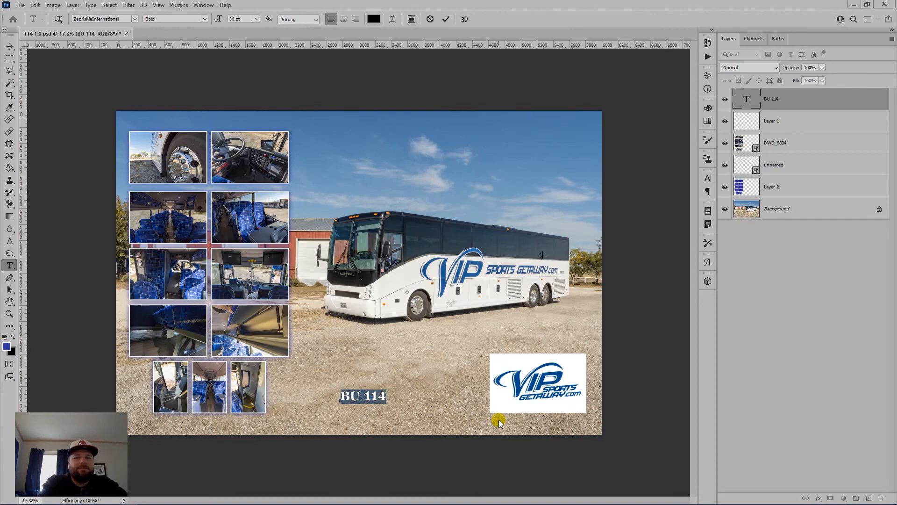
text(BUS 114)
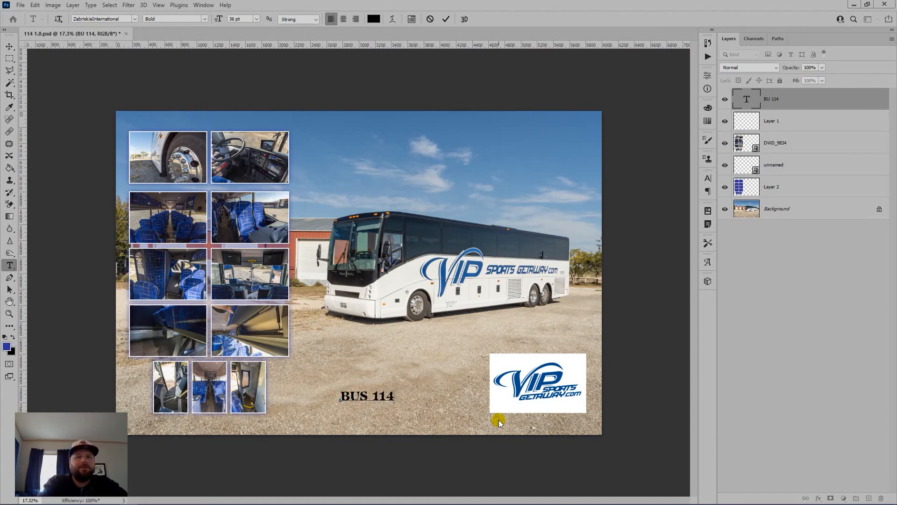
key(ctrl)
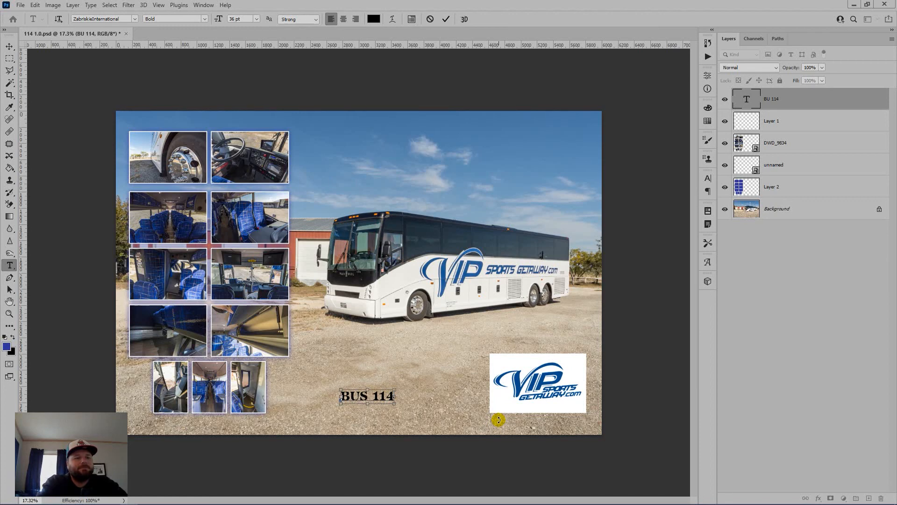
key(ctrl+a)
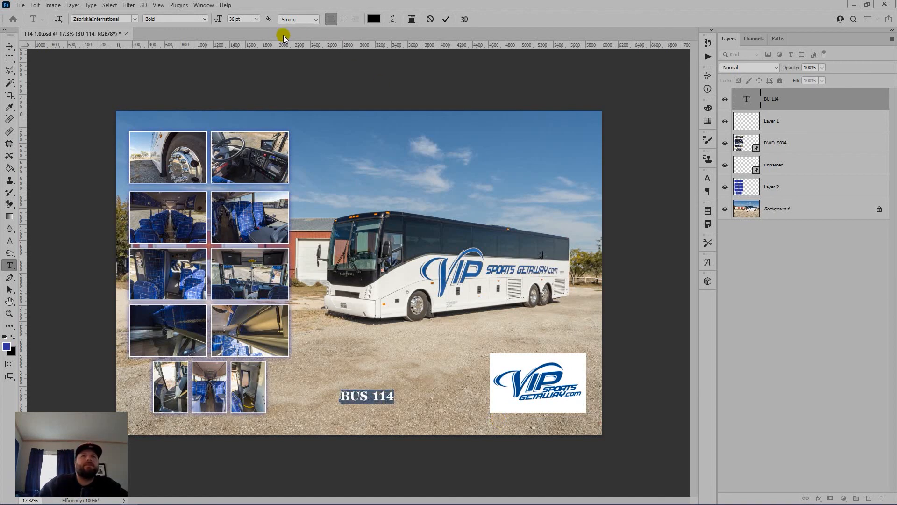
click(256, 19)
click(239, 140)
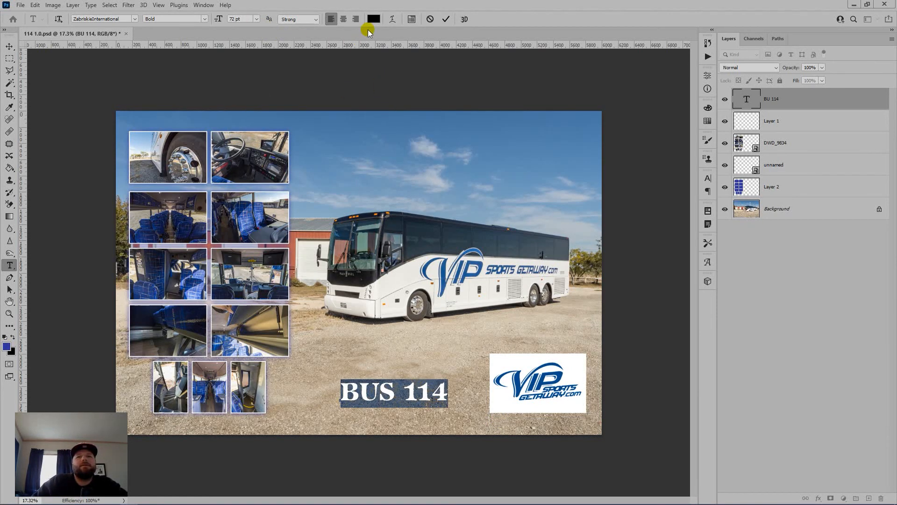
click(449, 18)
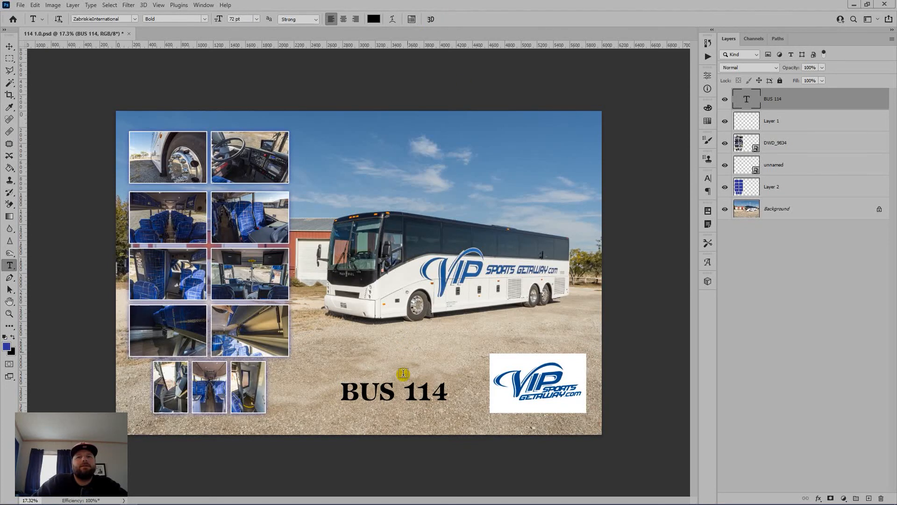
Recolor the BUS 114 text with the blue background color
click(407, 387)
key(ctrl+a)
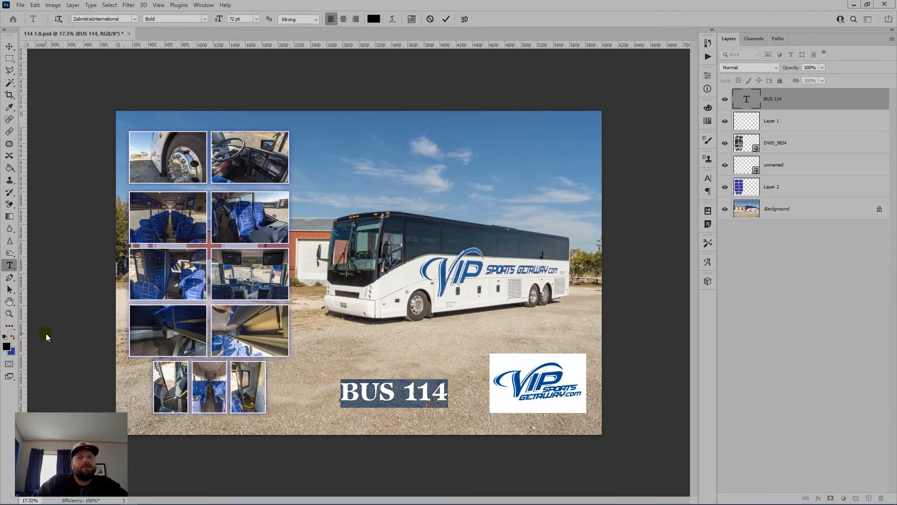
click(12, 337)
click(447, 19)
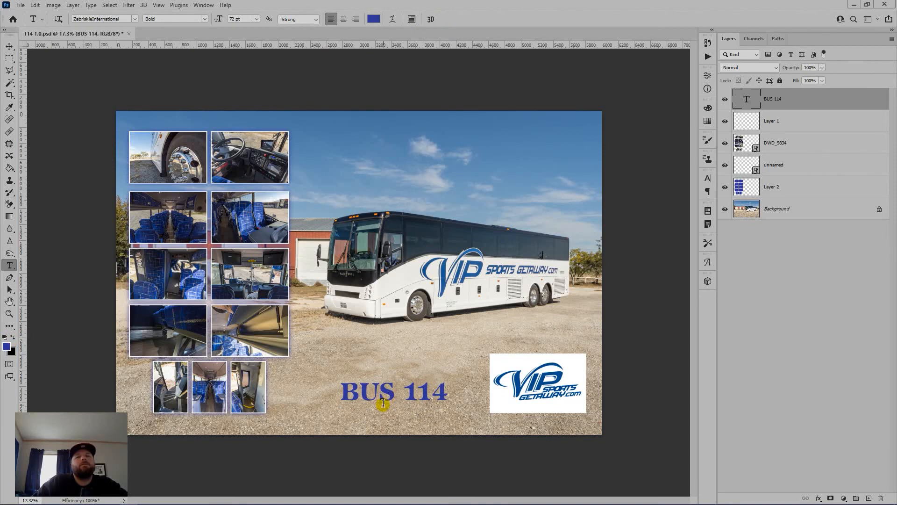
Set the BUS 114 text to the Open Sans font in the ExtraBold style
click(370, 395)
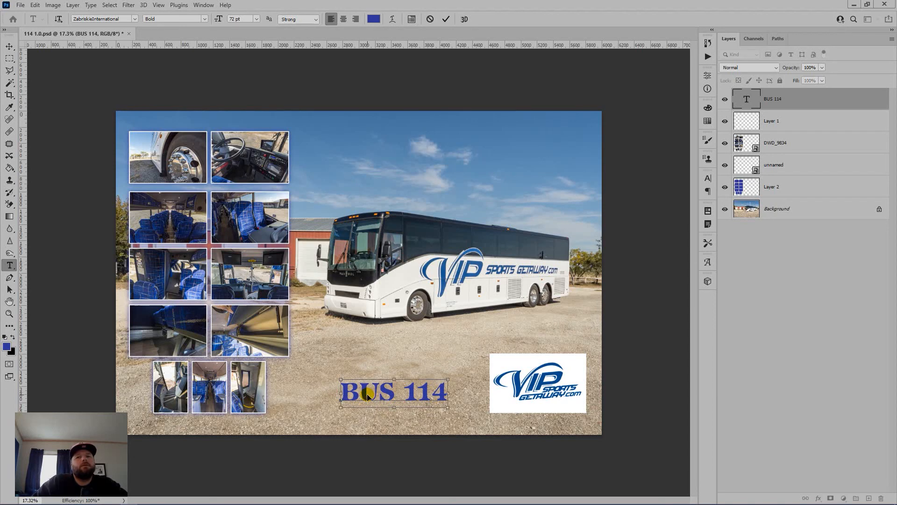
key(ctrl+a)
click(135, 19)
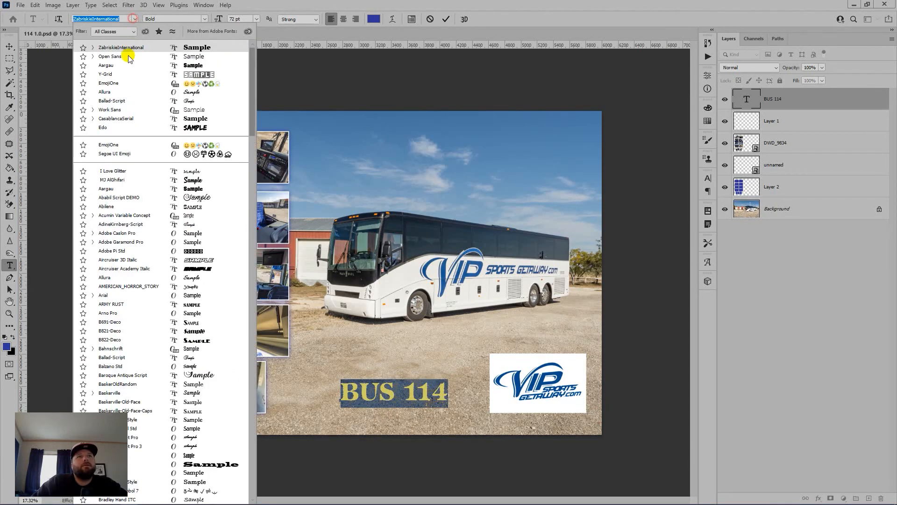
click(131, 55)
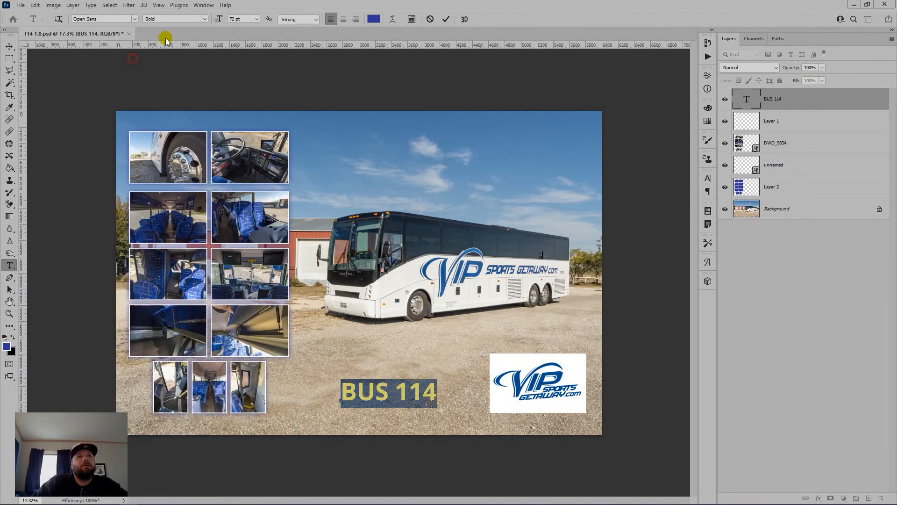
click(205, 19)
click(187, 88)
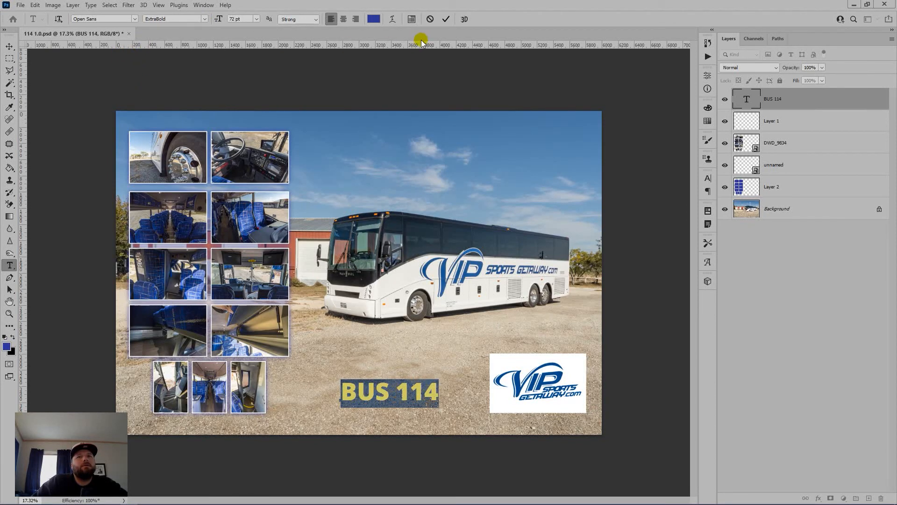
Preview fonts on the BUS 114 text and apply Aircruiser 3D Italic
click(132, 19)
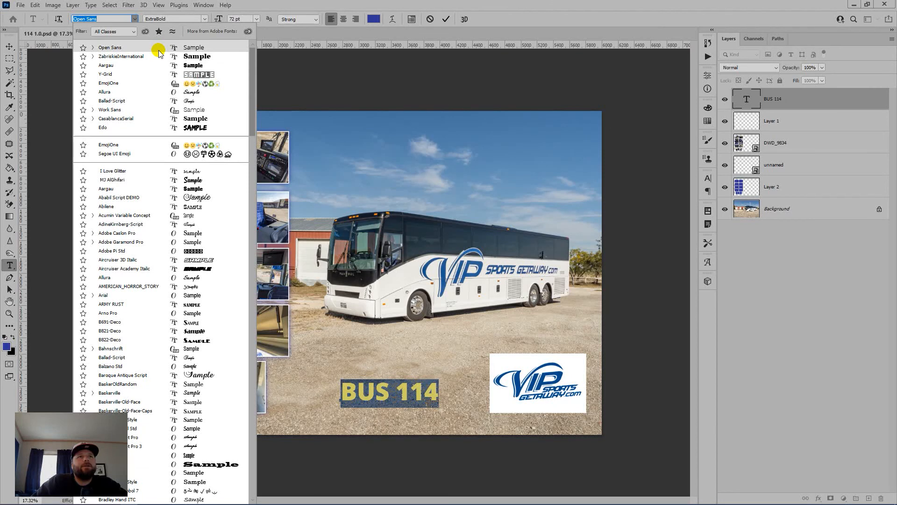
scroll(166, 187, down, 4)
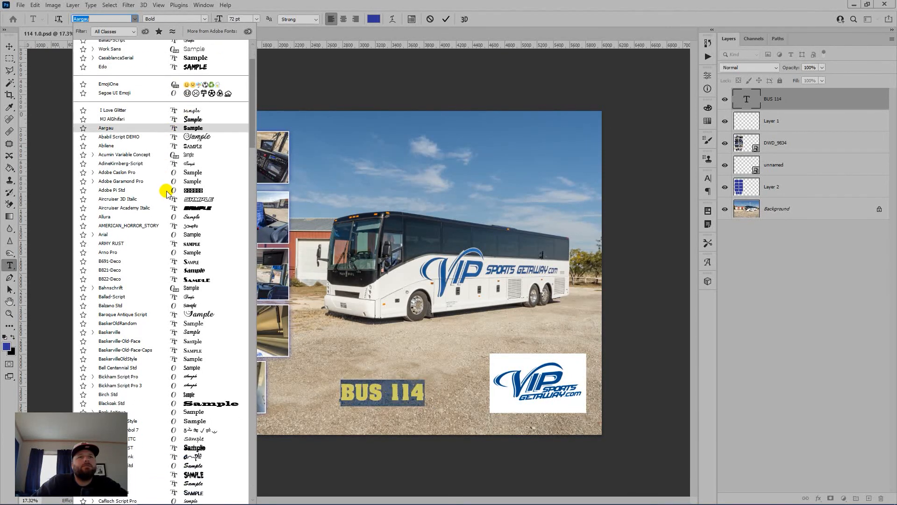
scroll(166, 187, down, 13)
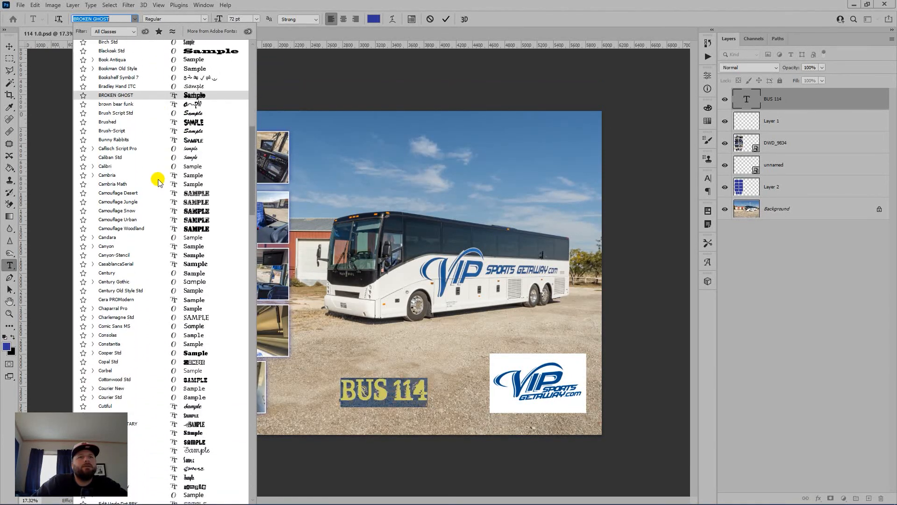
scroll(158, 182, down, 1)
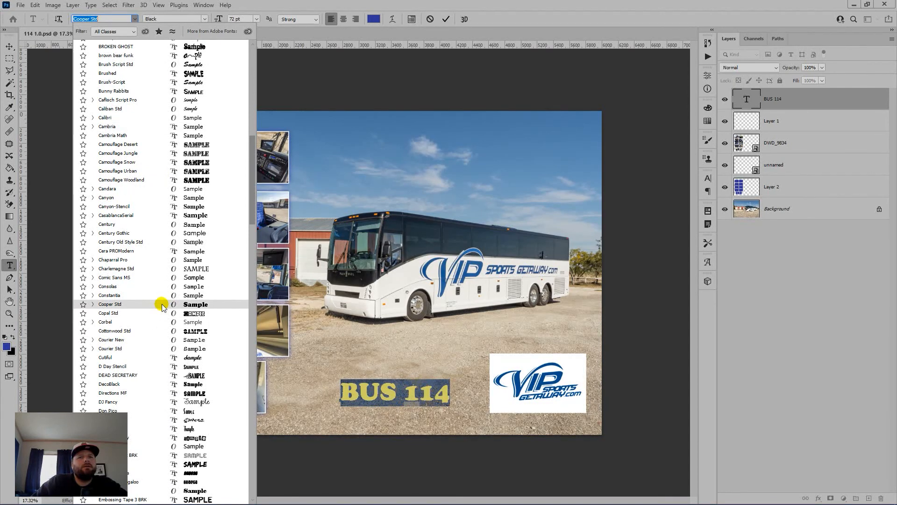
scroll(158, 307, down, 3)
key(Down)
key(Down)
key(Down)
key(Down)
key(Down)
key(Down)
key(Down)
key(Down)
key(Down)
key(Down)
key(Down)
key(Down)
key(Down)
key(Down)
key(Down)
key(Down)
key(Down)
key(Down)
key(Down)
key(Down)
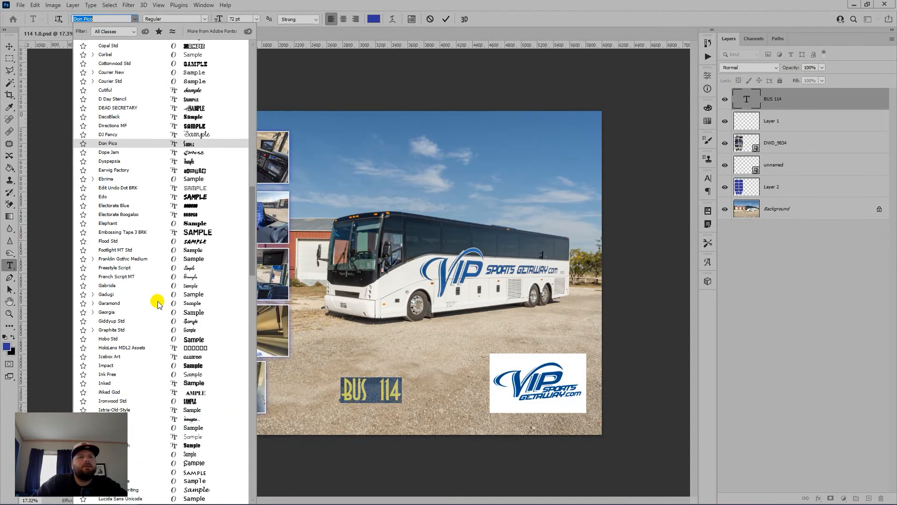
scroll(154, 303, down, 3)
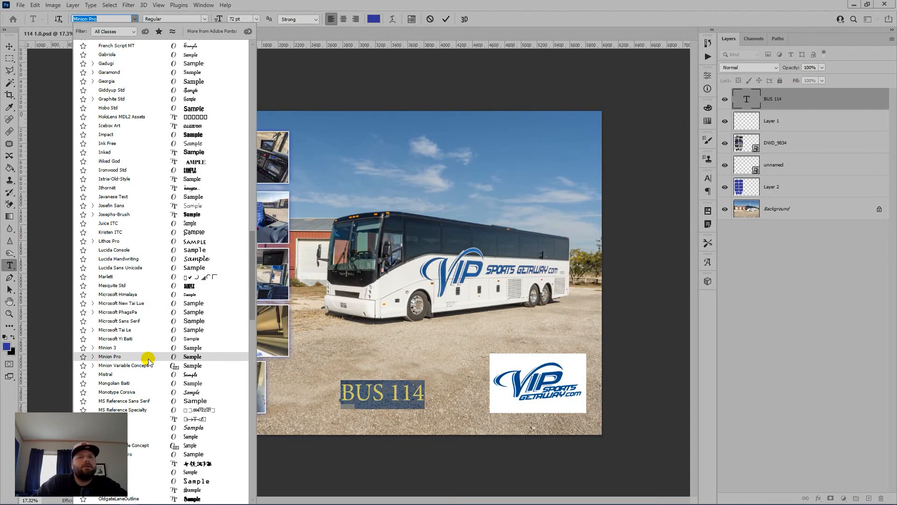
scroll(149, 355, down, 10)
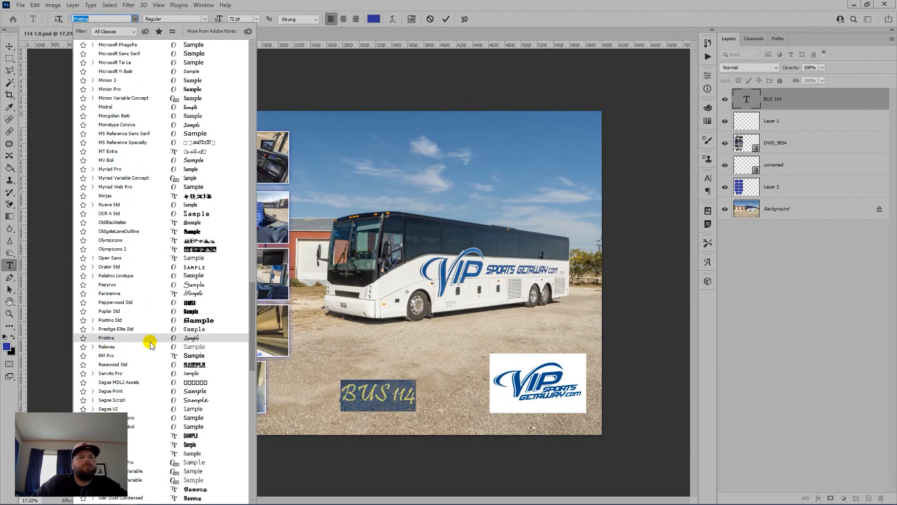
scroll(151, 344, down, 7)
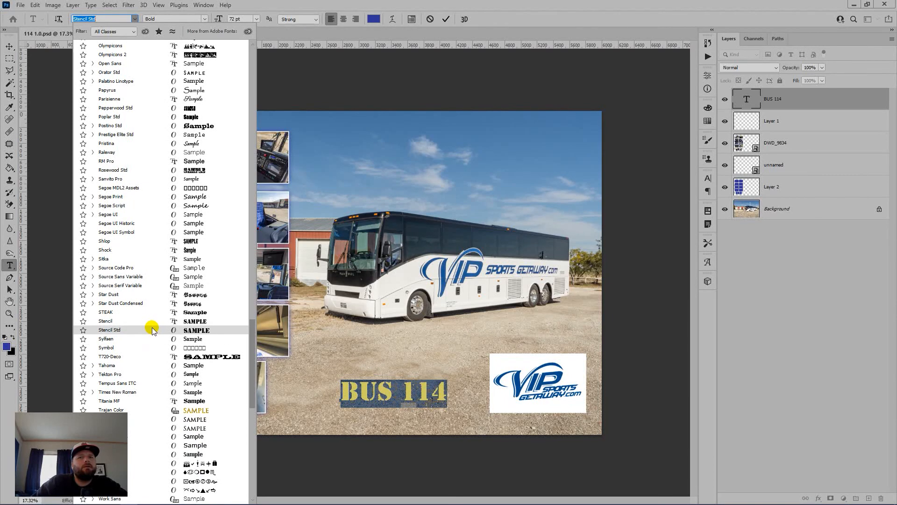
scroll(154, 327, down, 3)
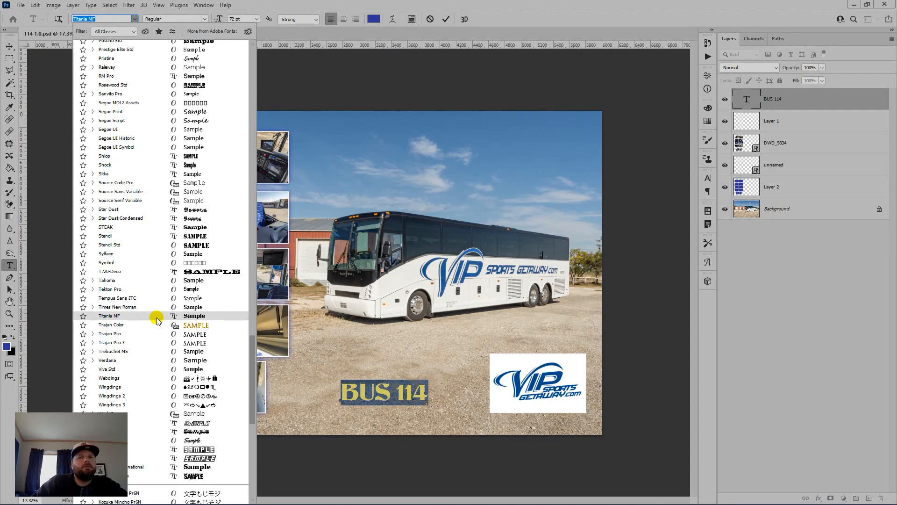
scroll(156, 320, down, 2)
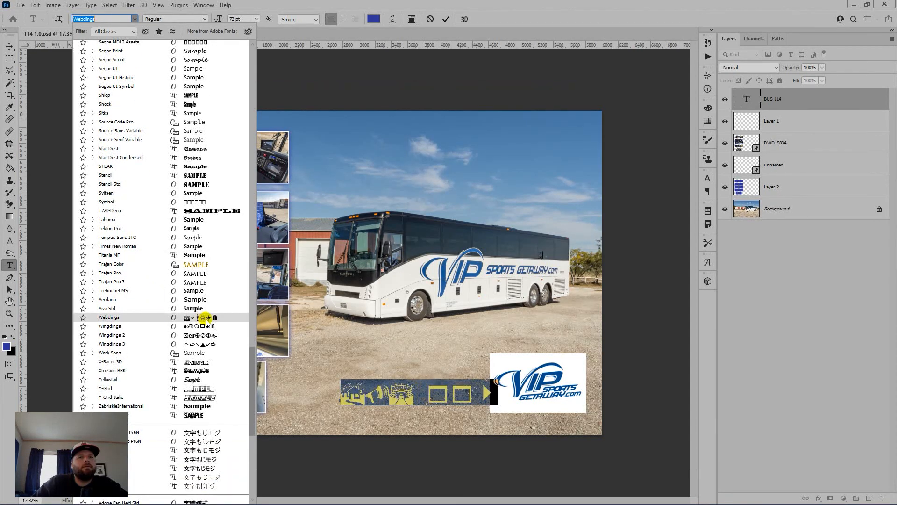
drag(250, 369, 240, 84)
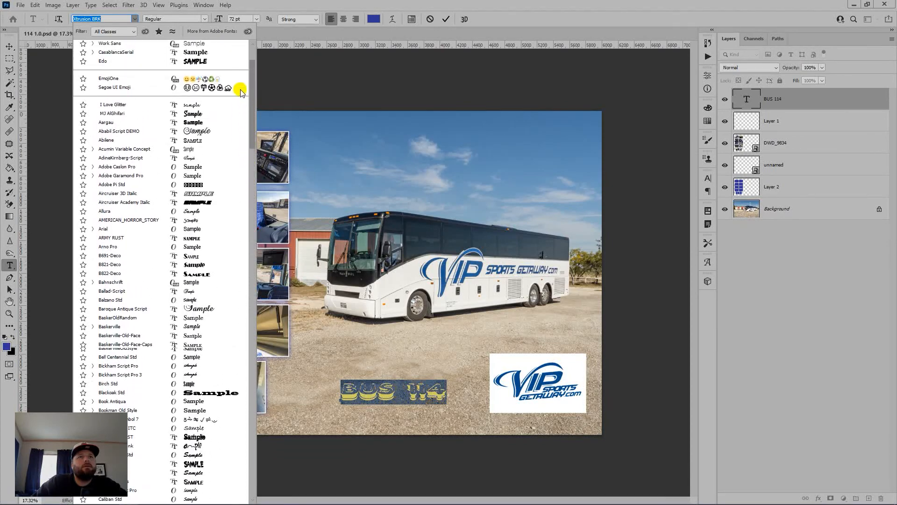
click(198, 197)
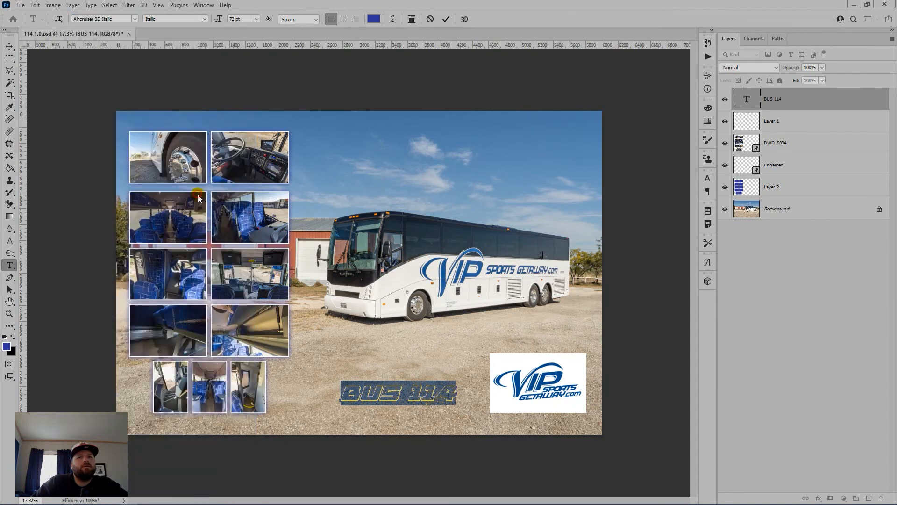
click(446, 19)
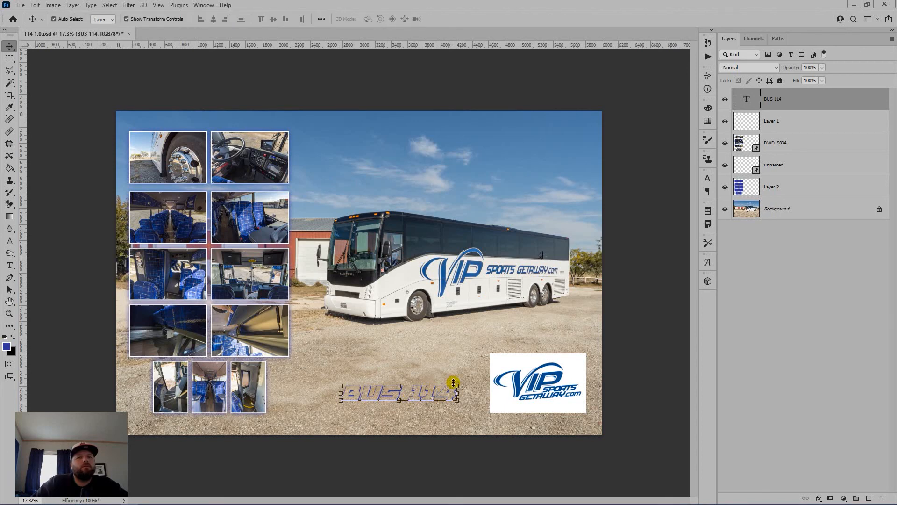
Enlarge the BUS 114 text to about 231% and move it into the sky above the bus
key(ctrl+t)
drag(456, 382, 610, 347)
drag(477, 367, 444, 161)
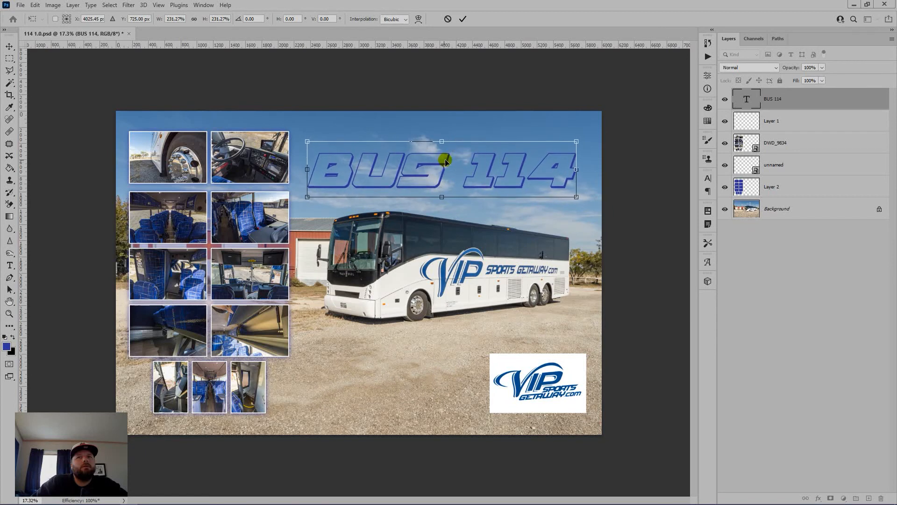
click(463, 18)
click(451, 83)
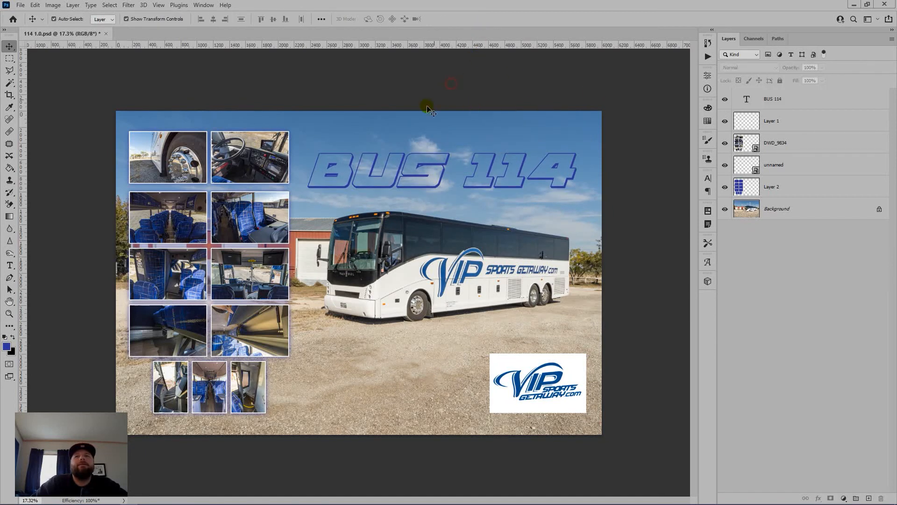
Recolor the whole BUS 114 title white
click(409, 169)
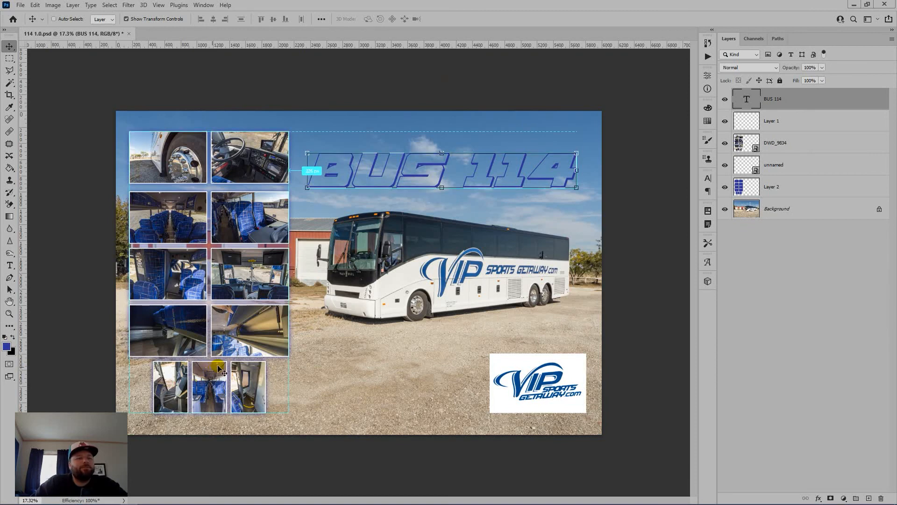
double_click(393, 182)
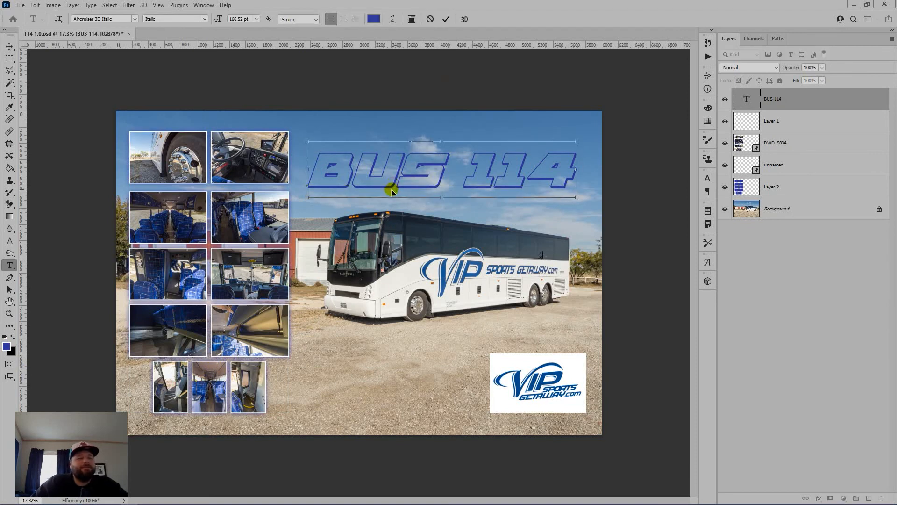
key(ctrl+a)
click(6, 337)
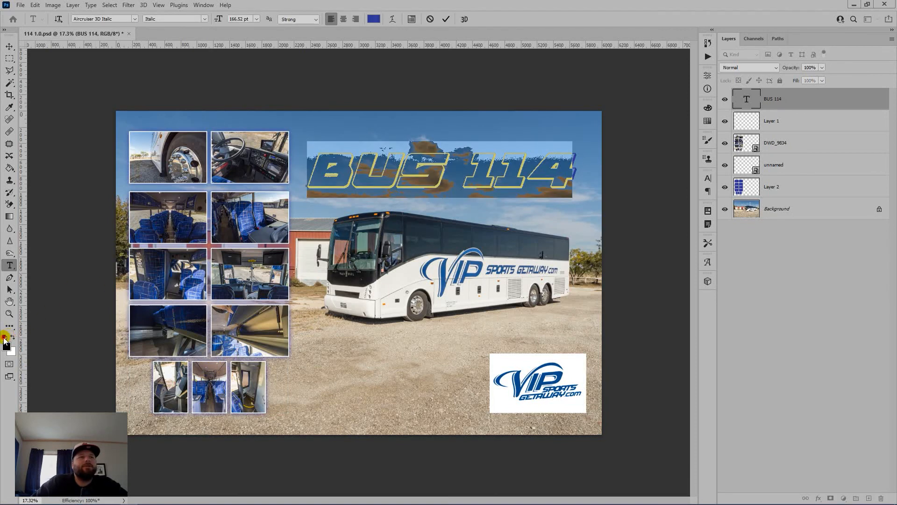
click(12, 335)
click(446, 19)
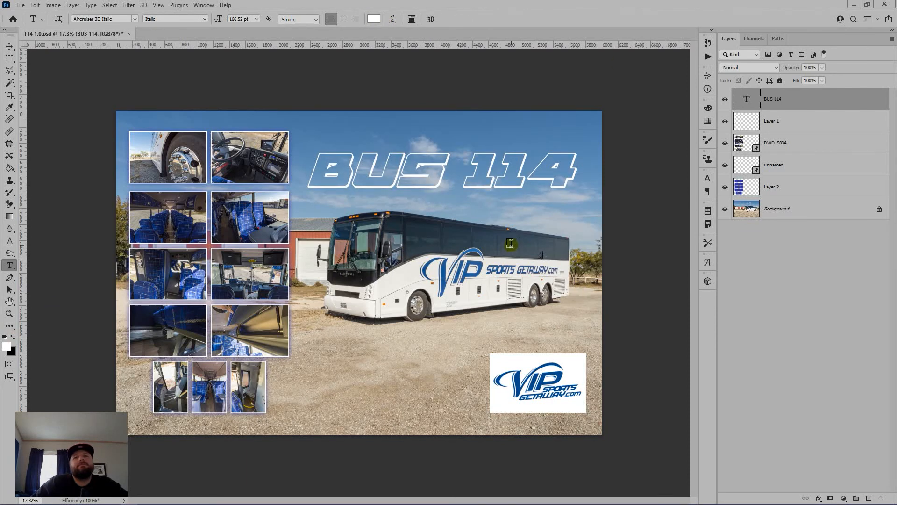
click(452, 162)
key(ctrl)
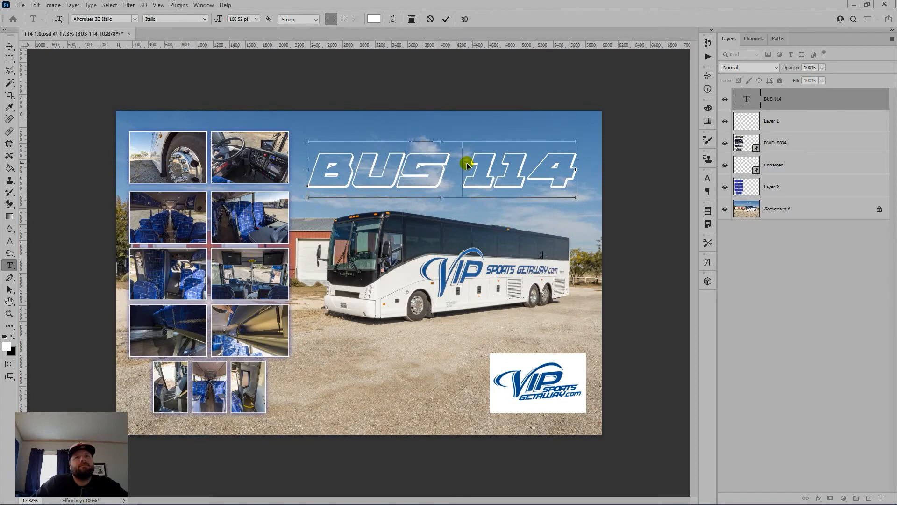
key(ctrl+a)
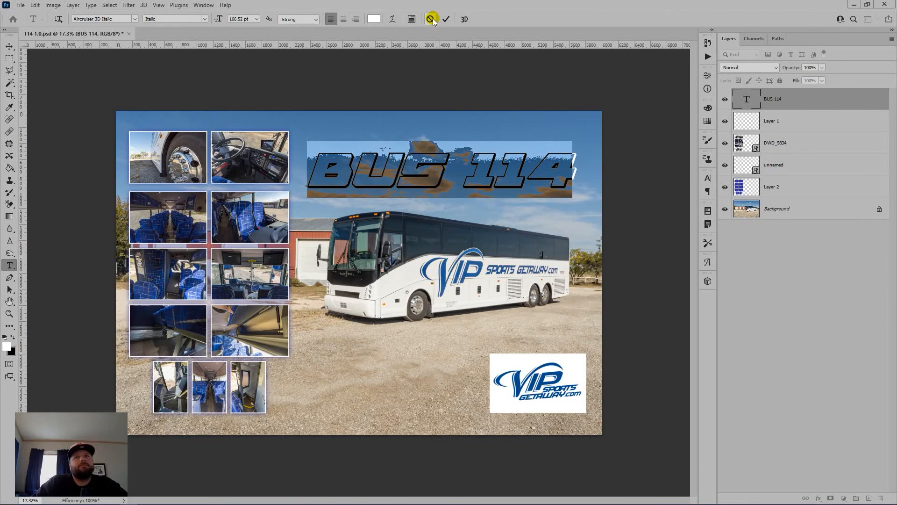
click(433, 19)
Change the whole BUS 114 title to the Open Sans font in the ExtraBold style
click(453, 173)
key(ctrl+a)
click(134, 19)
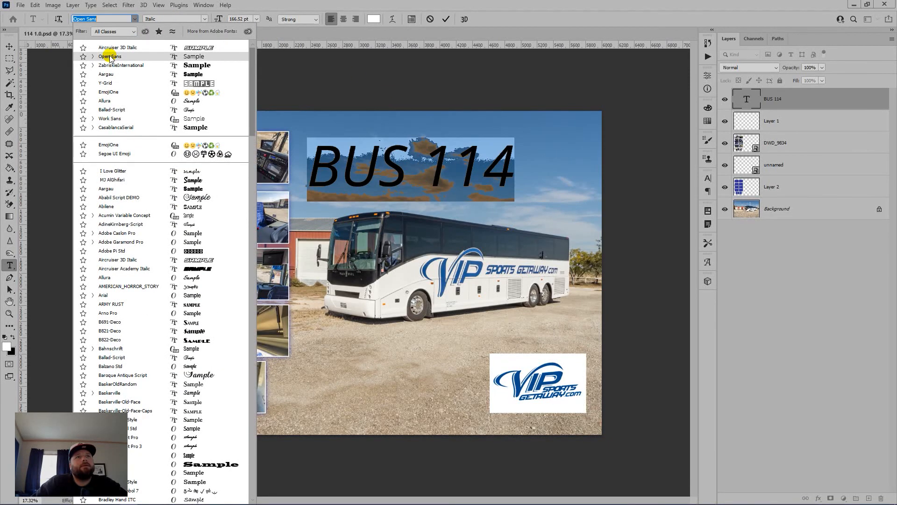
click(110, 57)
click(205, 19)
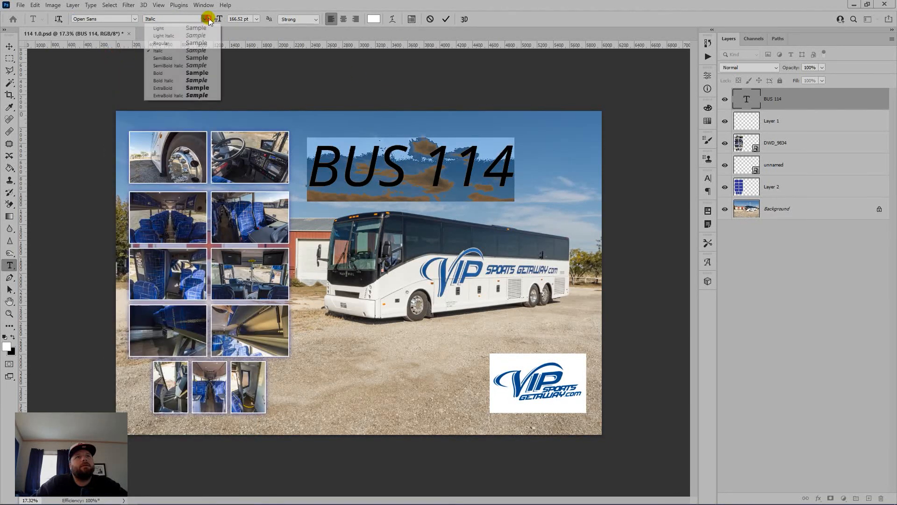
click(170, 88)
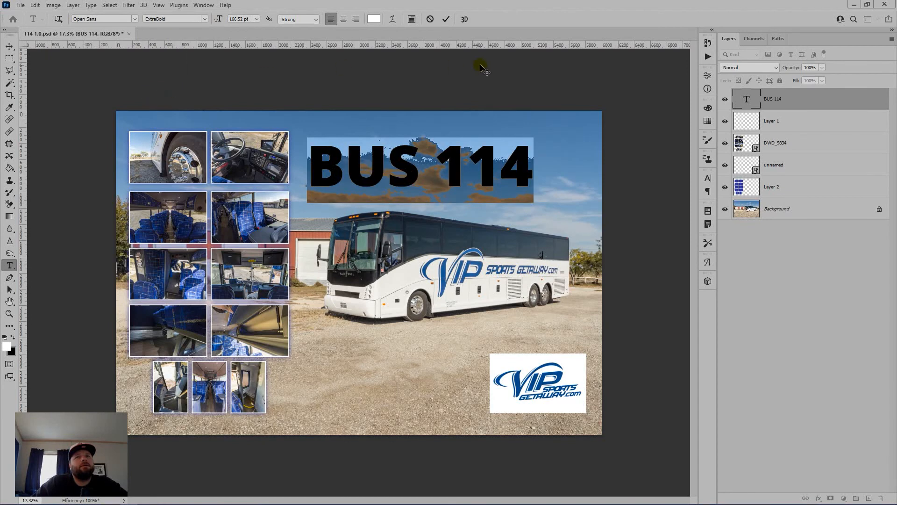
click(446, 19)
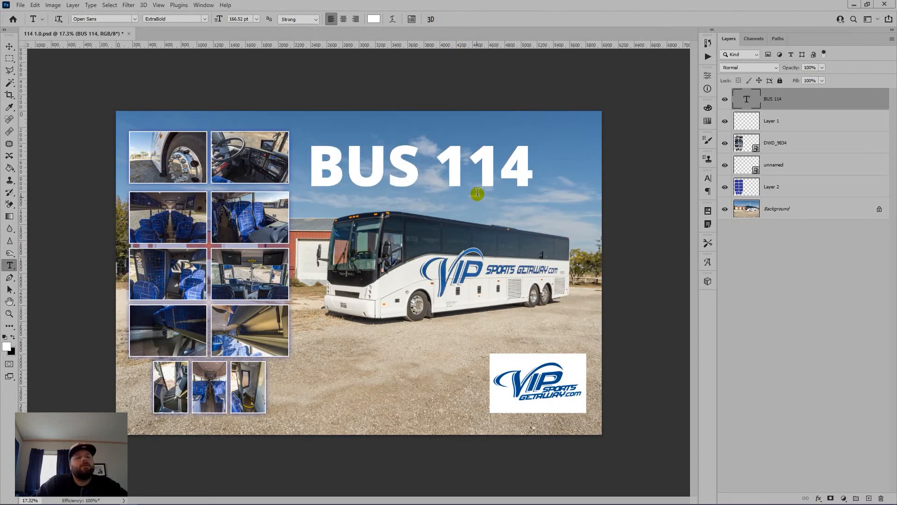
Scale the BUS 114 title down to about 18% and place it on the gravel beside the lower thumbnails
key(v)
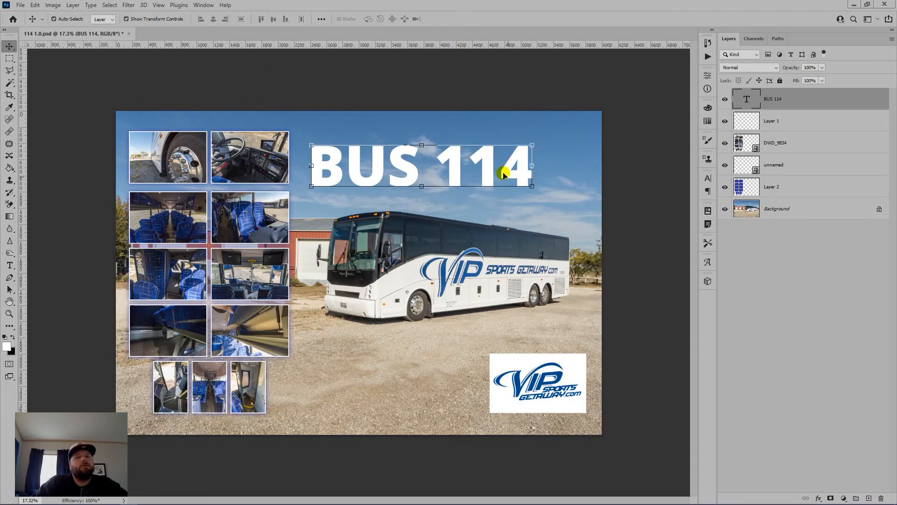
click(531, 145)
drag(530, 140, 334, 359)
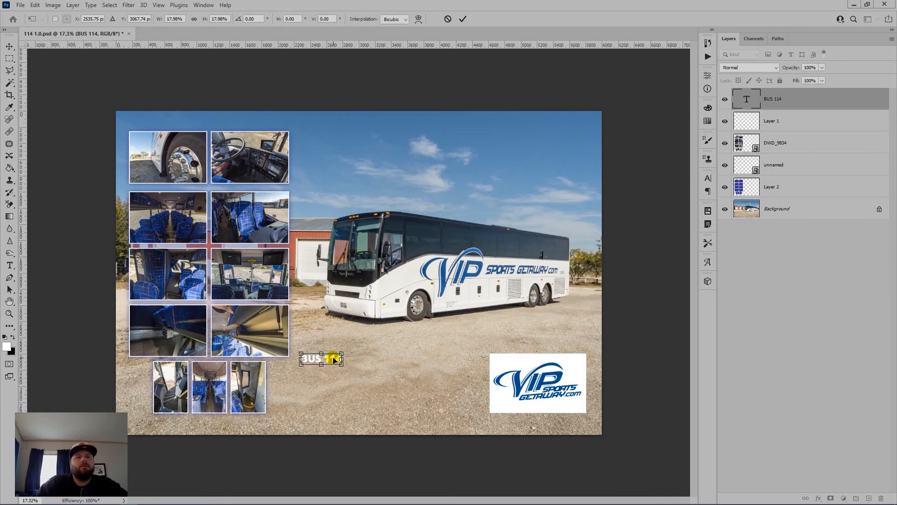
click(462, 18)
Add a separate 30 pt text line reading "This space here for more details about this" below the BUS 114 title
key(t)
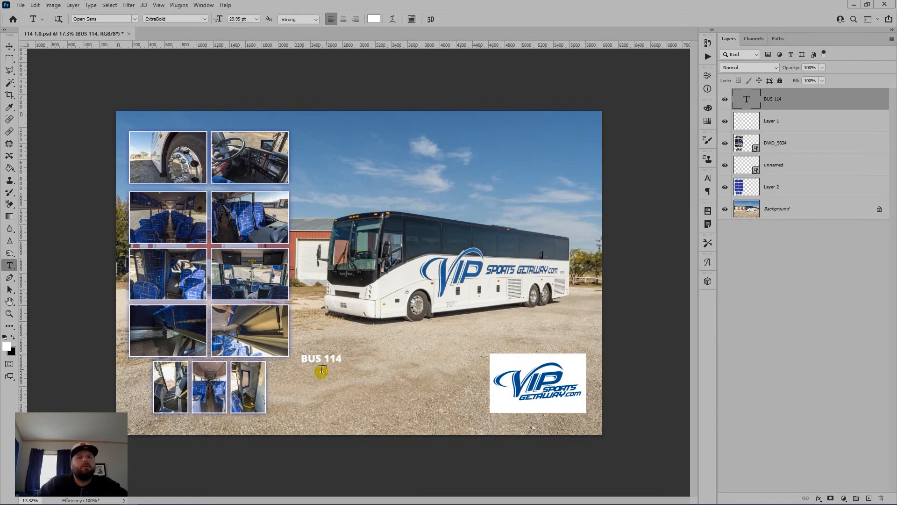
drag(304, 389, 498, 356)
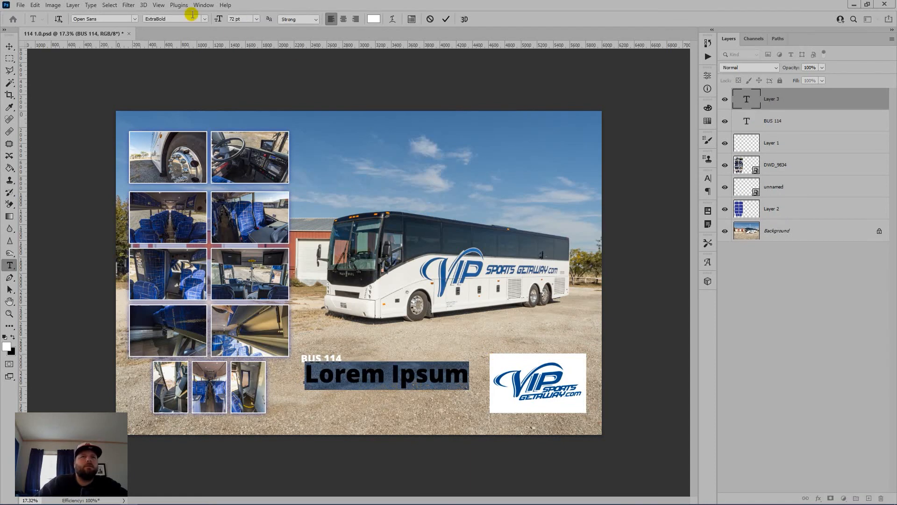
click(256, 19)
click(248, 109)
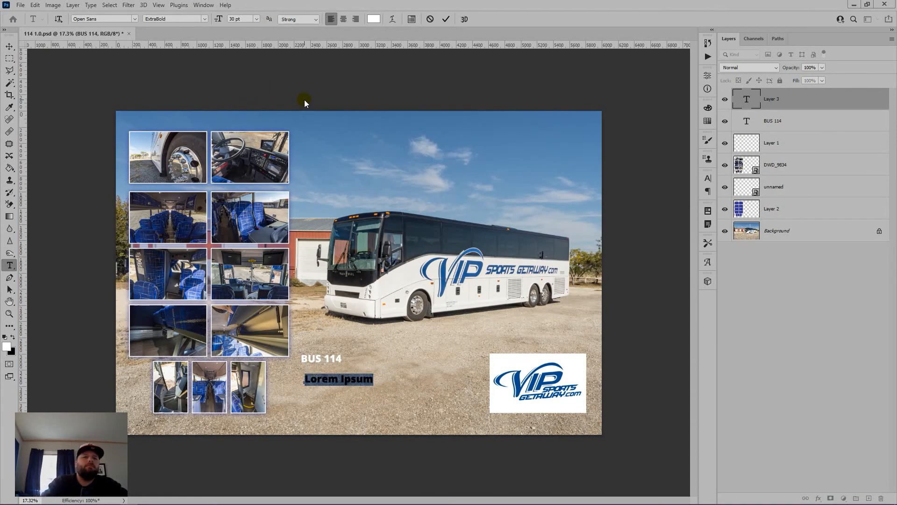
key(BackSpace)
text(t)
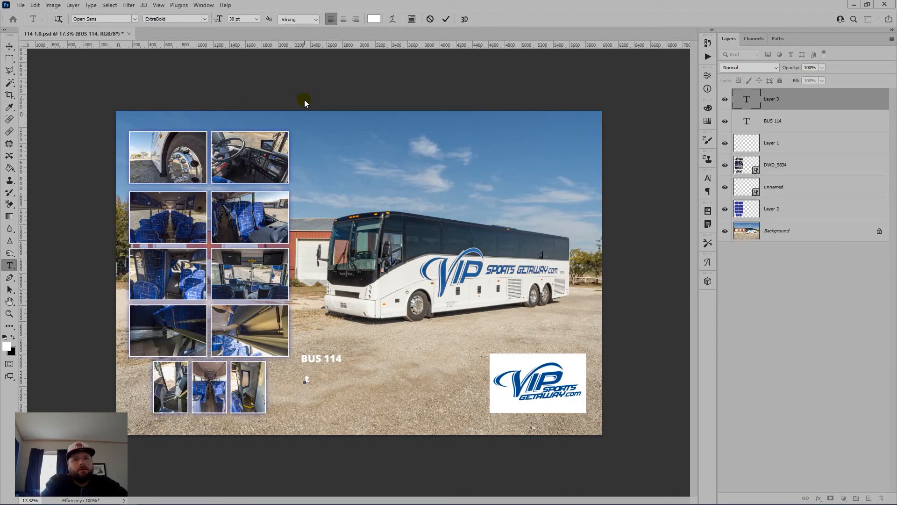
text(his spce)
key(BackSpace)
key(BackSpace)
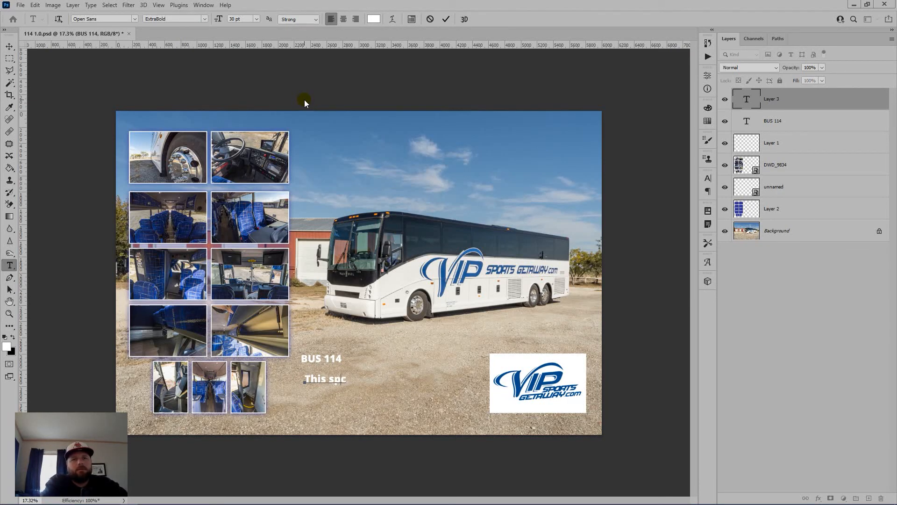
text(ace here for more det)
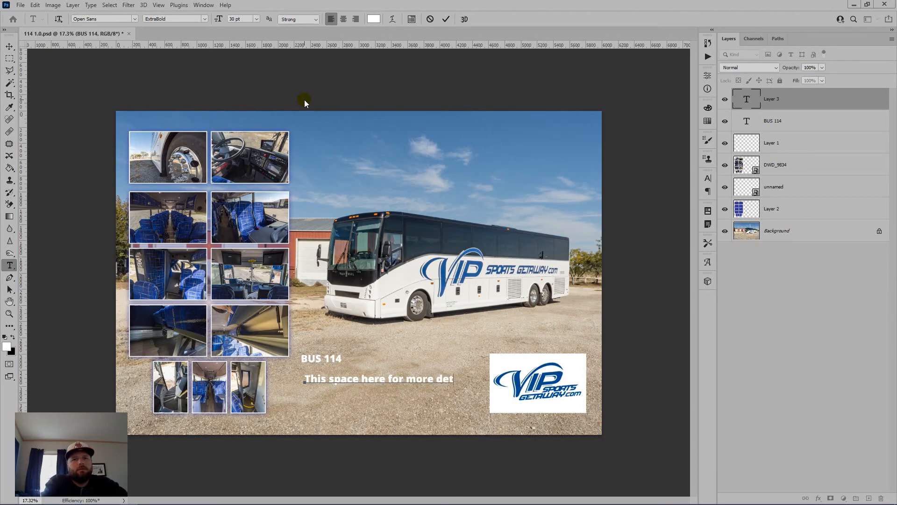
text(ails about the)
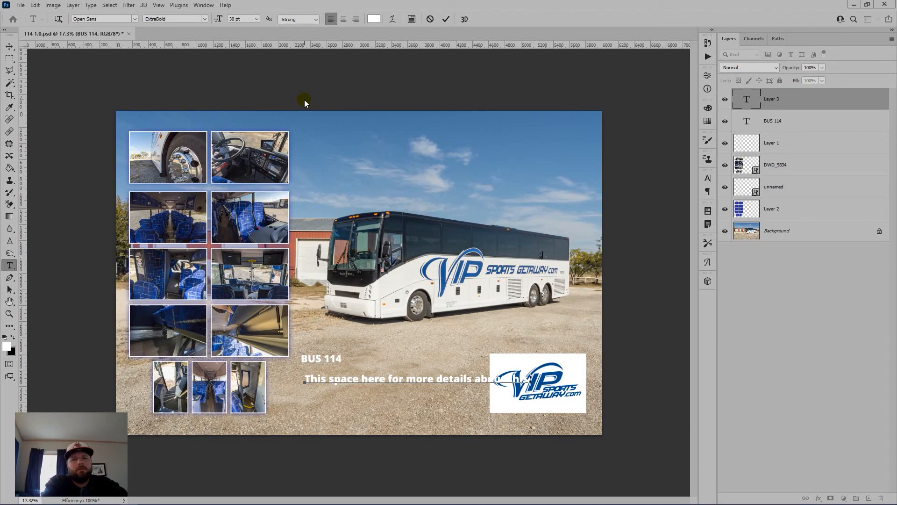
Restyle the whole details line to the Regular font style at 16 pt
key(ctrl+a)
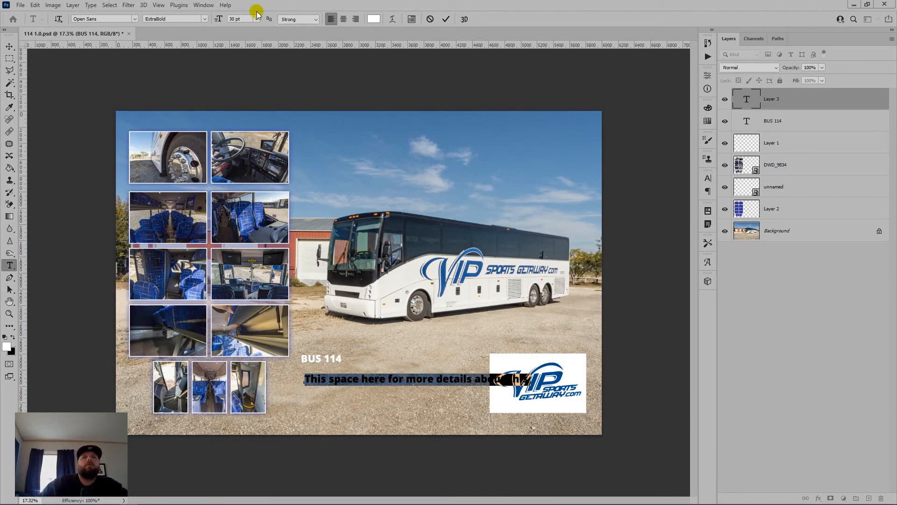
click(205, 19)
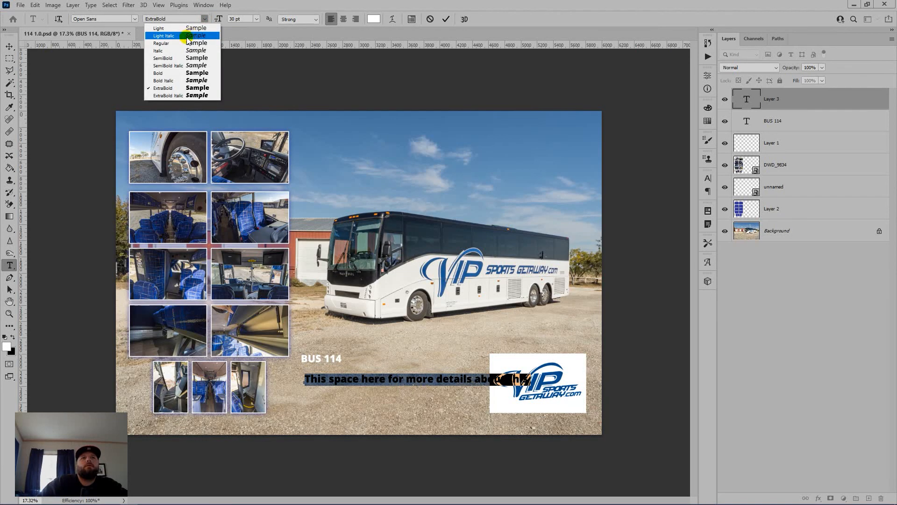
click(187, 43)
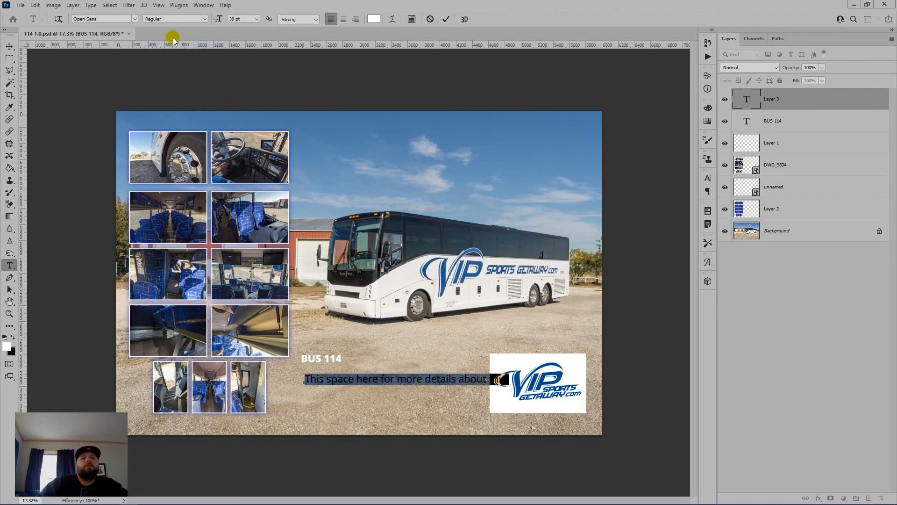
click(258, 18)
click(244, 88)
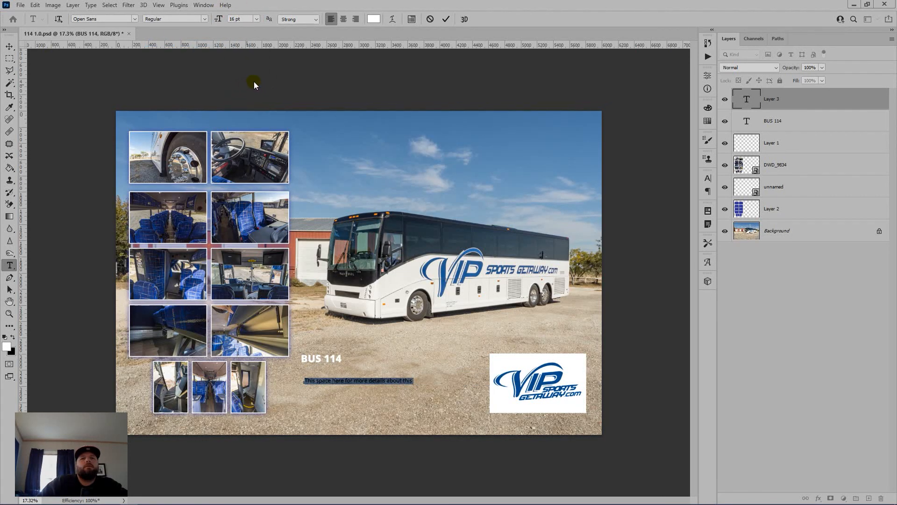
click(444, 20)
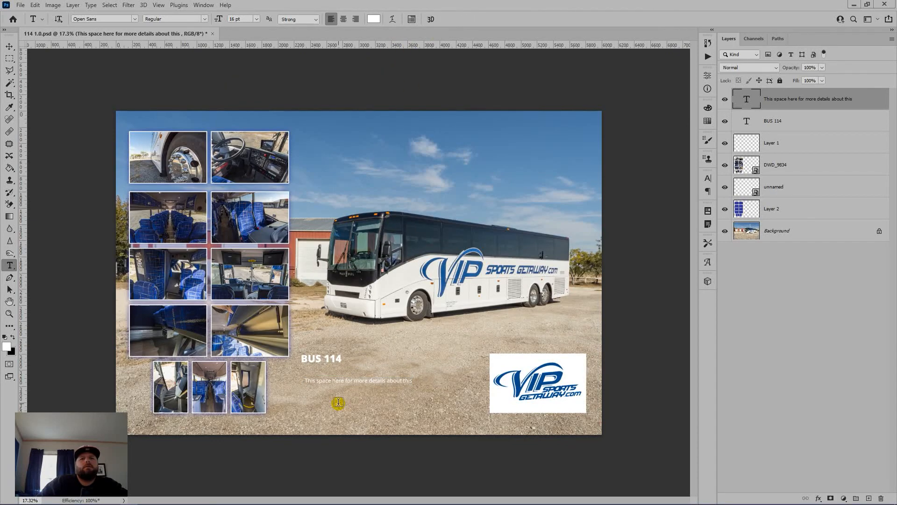
Move the details line up directly beneath the BUS 114 title, aligned with its left edge
scroll(336, 400, up, 2)
key(v)
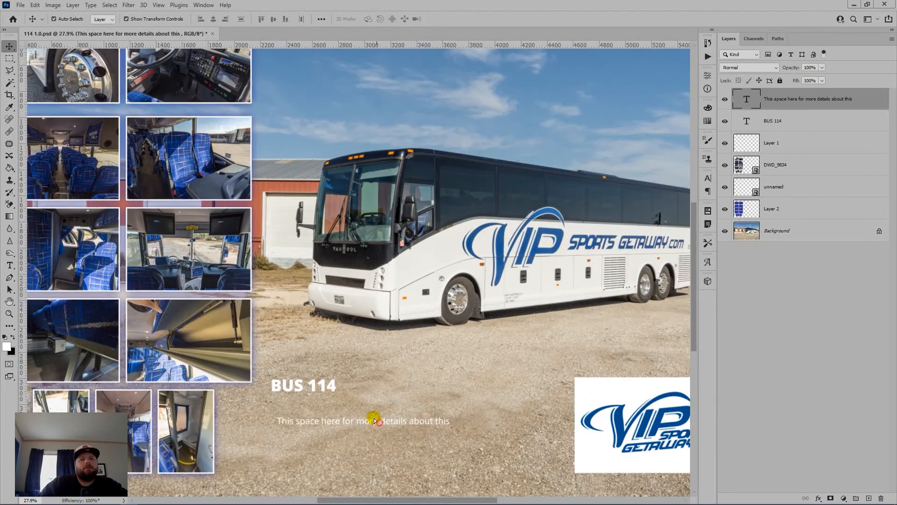
drag(369, 420, 372, 408)
End the details line with a colon and add "How many seats?" beneath it after a blank line
key(t)
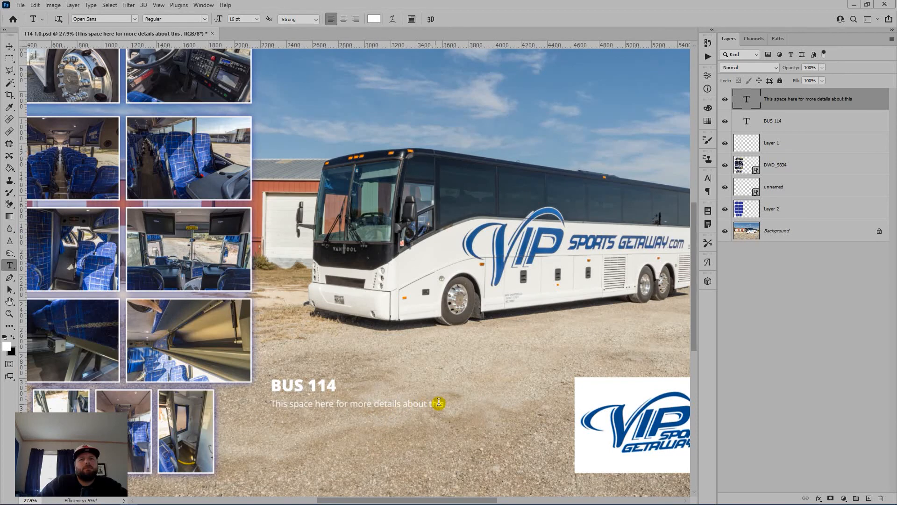
click(441, 403)
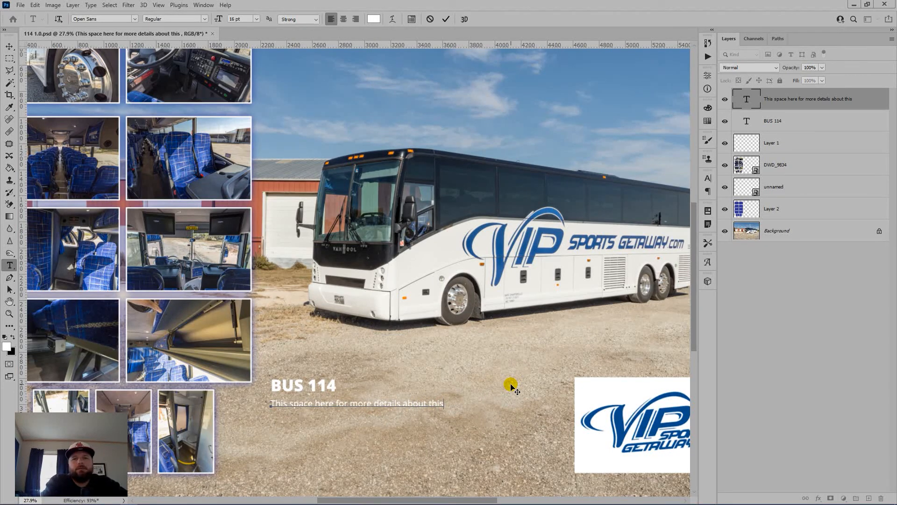
text(.)
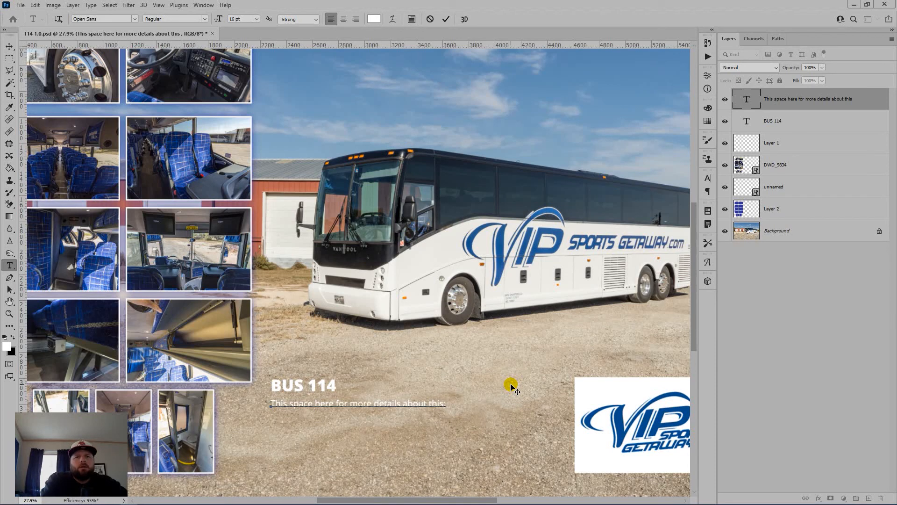
key(Return)
text(Gas)
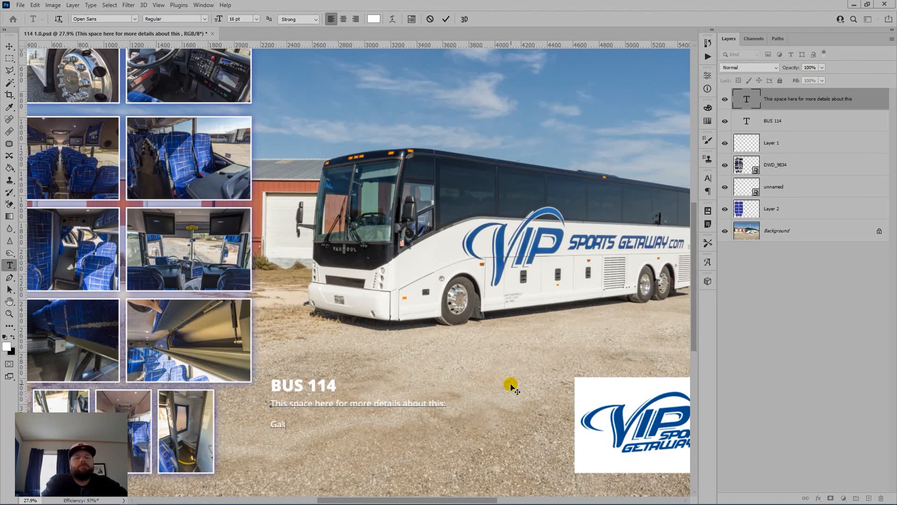
key(BackSpace)
key(BackSpace)
key(BackSpace)
text(How many se)
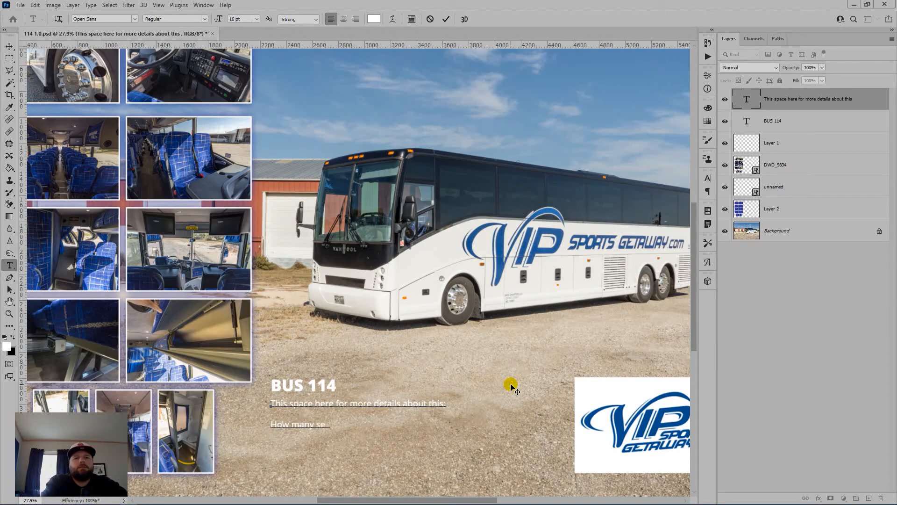
text(ats?)
Add the line "Cloth or leather?" to the details text
key(Return)
text(Cloth)
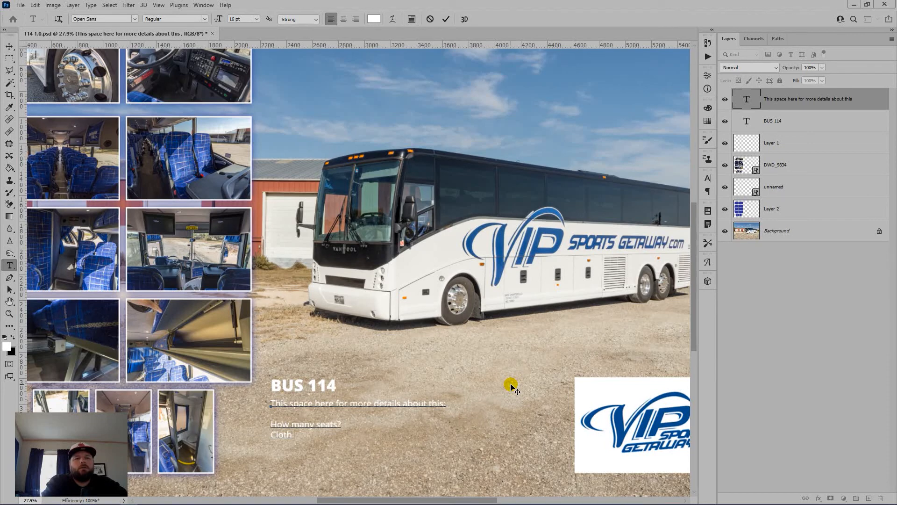
text( or leather)
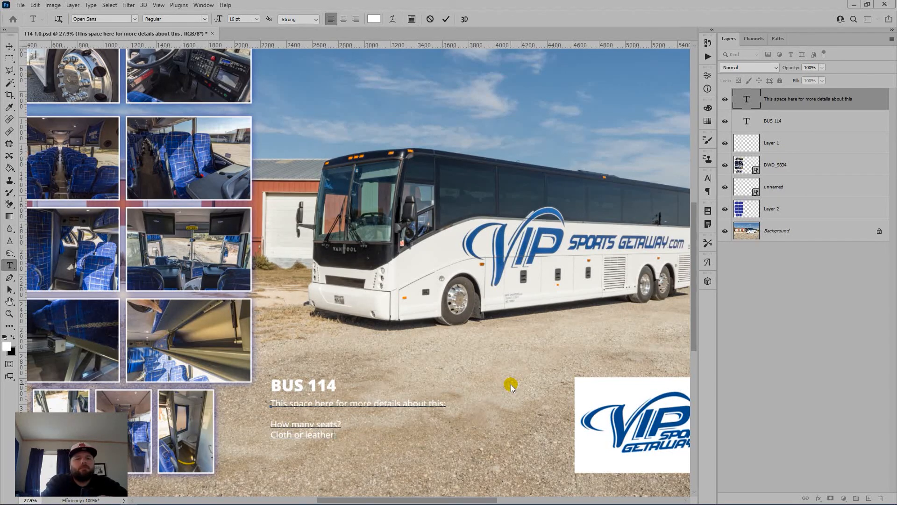
text(?)
Add the line "Satellite options or does it only have DVD" to the details text
key(Return)
text(Satale)
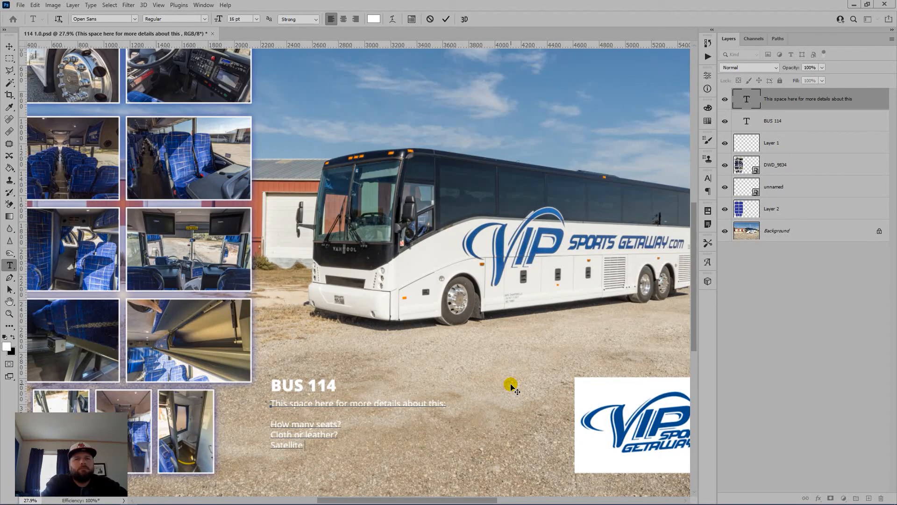
text(ions or does i)
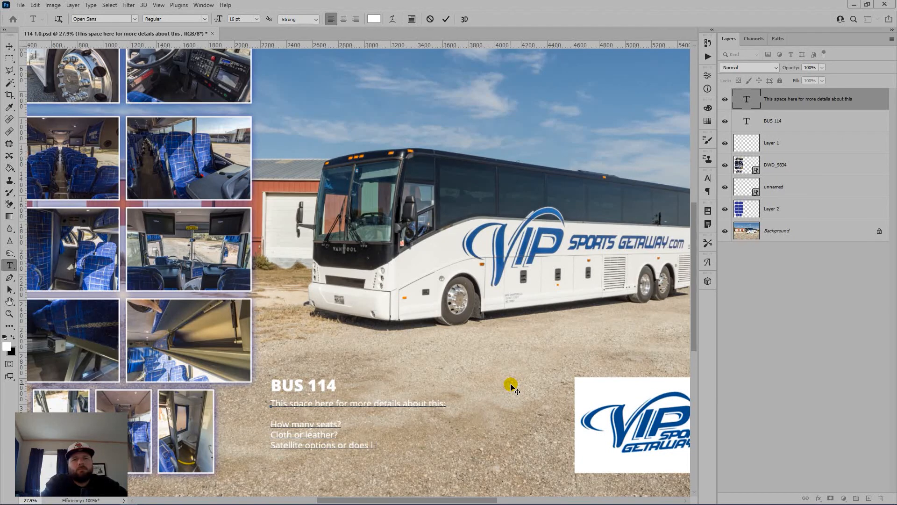
text(t only have)
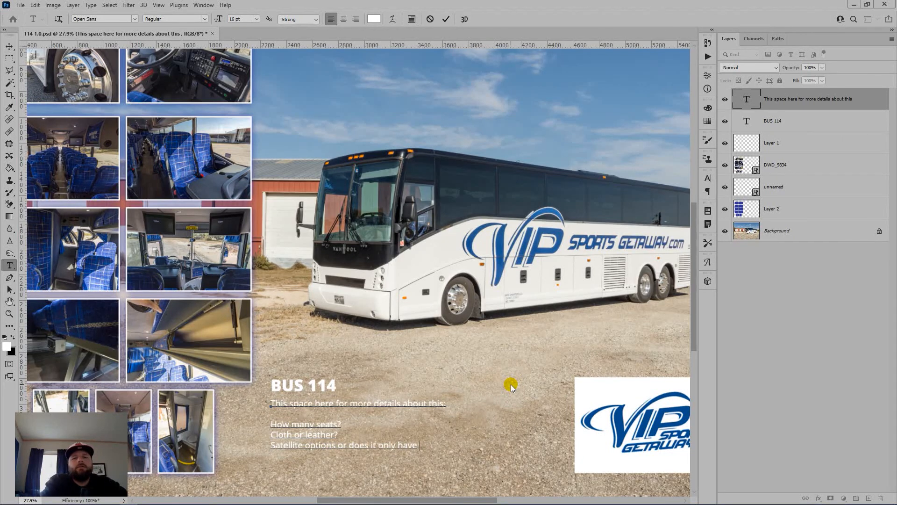
text( DVF)
key(BackSpace)
text(D)
Add the line "Coaches more and more want USB & HDMI access" to the details text
text(Coached)
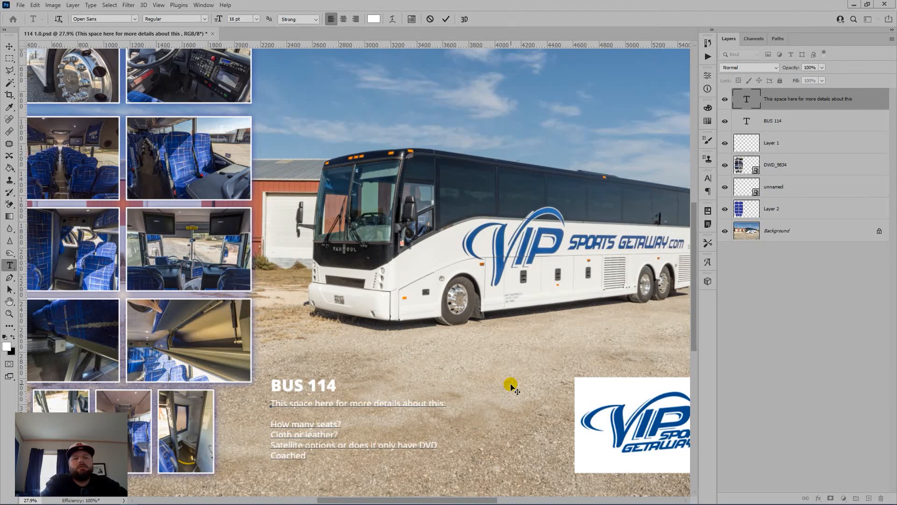
text(s)
key(BackSpace)
key(BackSpace)
text(s more an)
key(BackSpace)
text(d more)
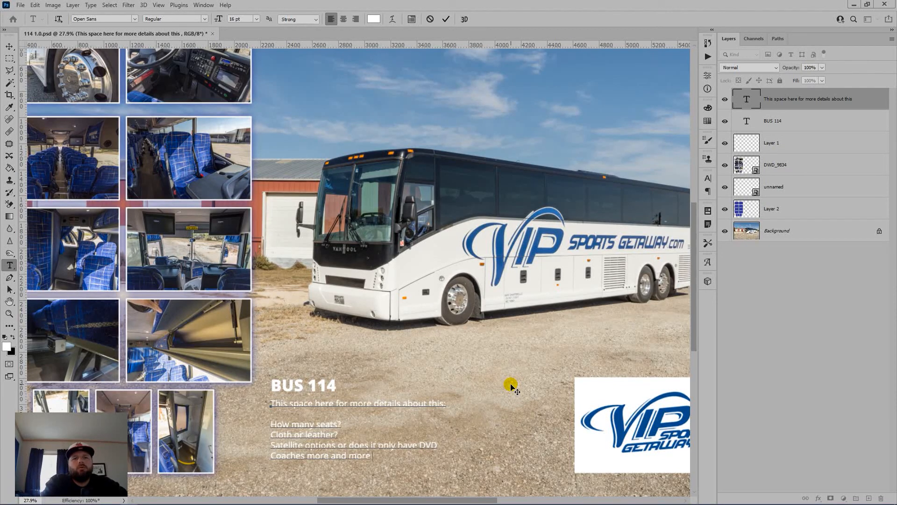
text( want)
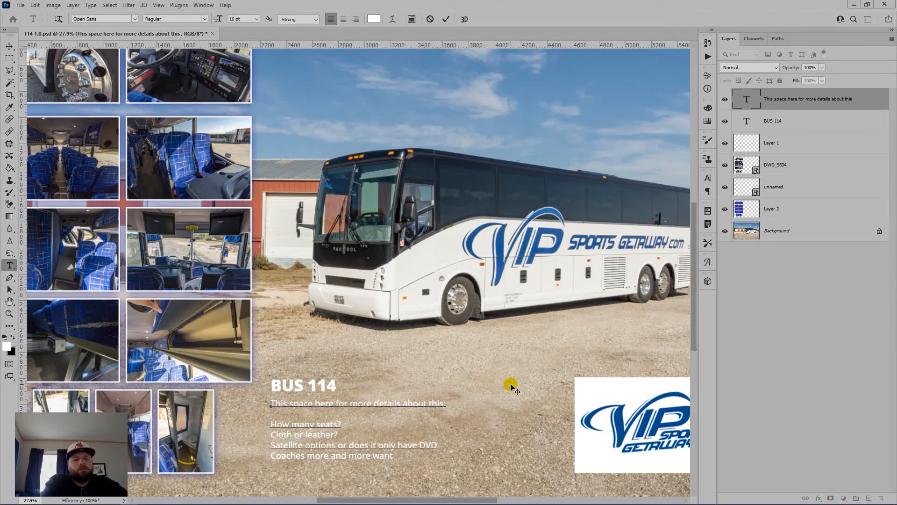
text( USB & HDM)
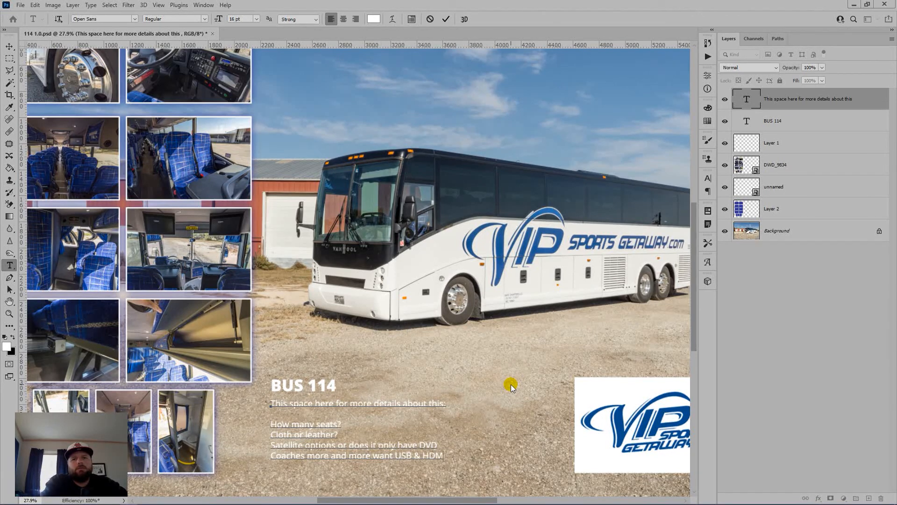
text(I access)
Add the line "Does it have outlets with USB?" to the details text
key(Return)
text(Does it have outlet)
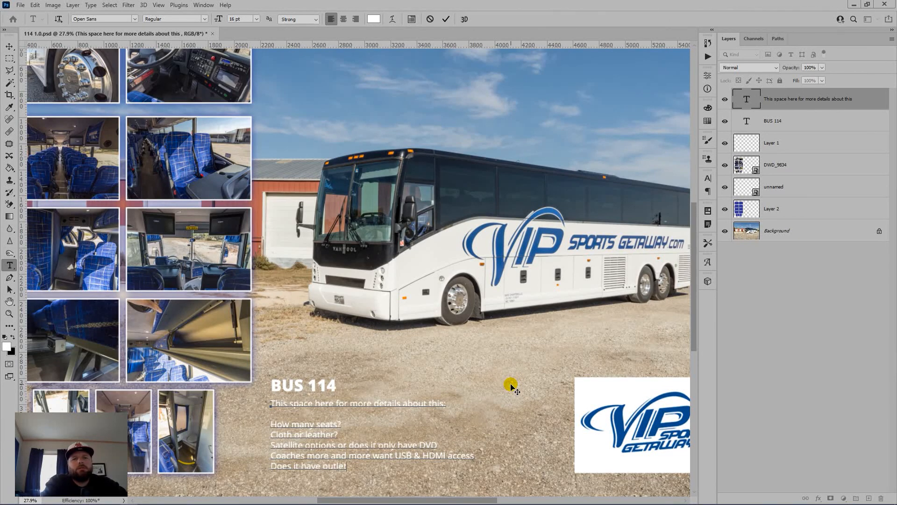
text(s with US)
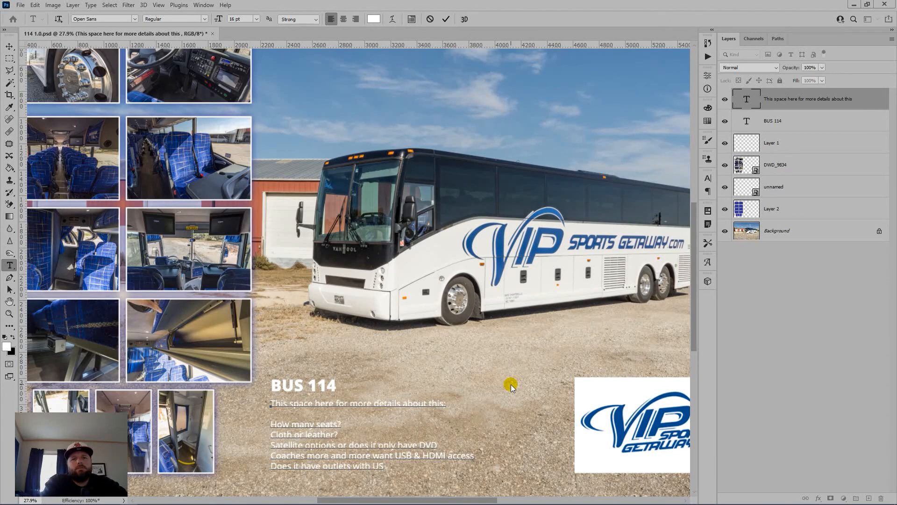
text(B)
text(?)
Add the lines "Lavatory on board?" and "Window shades?" to the details text and commit it
text(Lavatory )
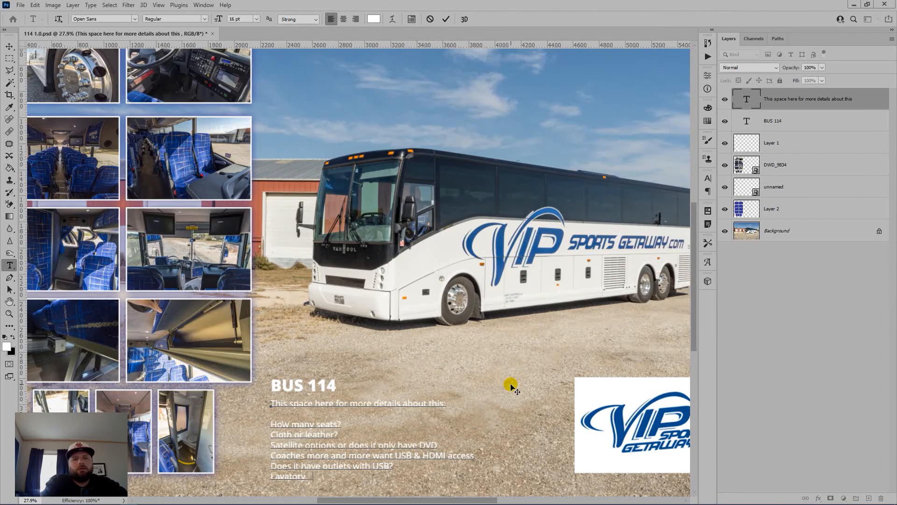
text(onl)
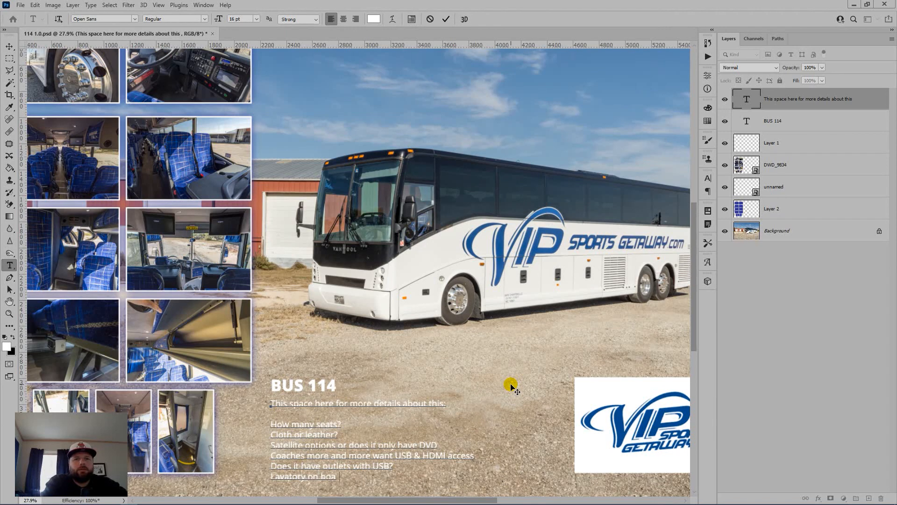
text( board?)
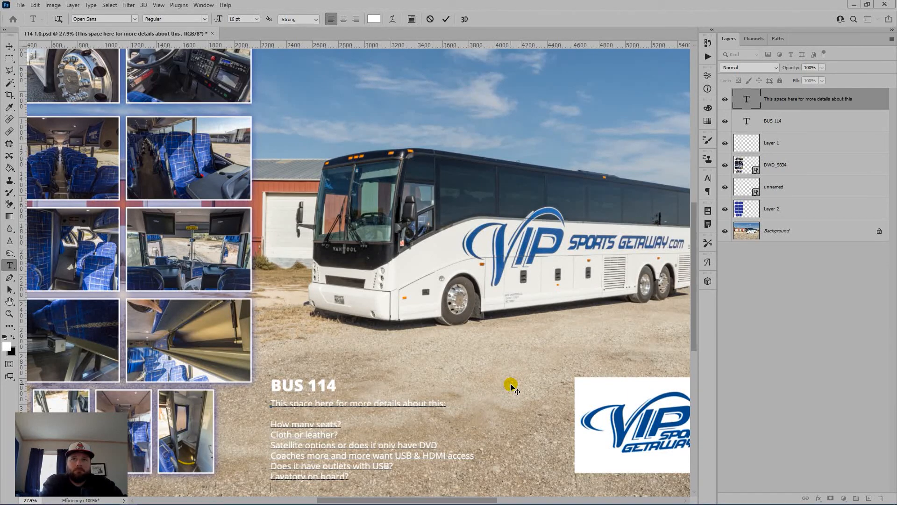
key(Return)
text(Windo)
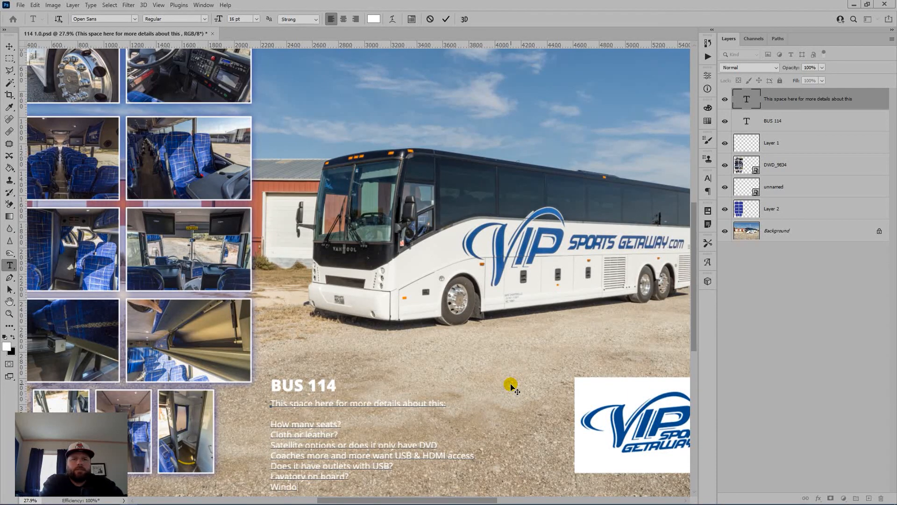
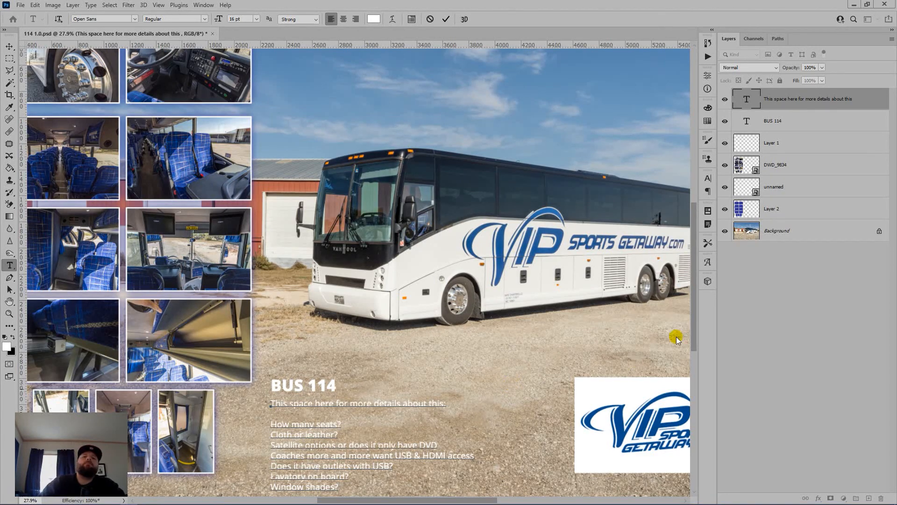
key(ctrl+0)
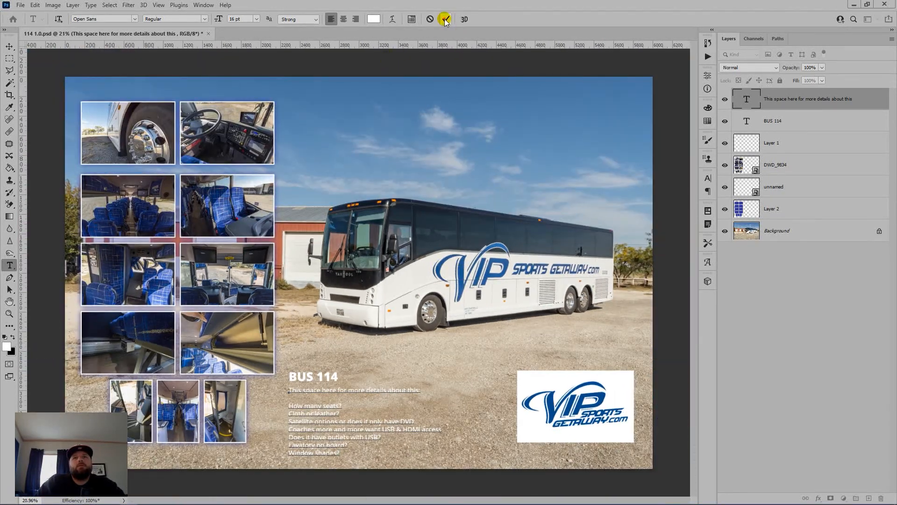
click(446, 20)
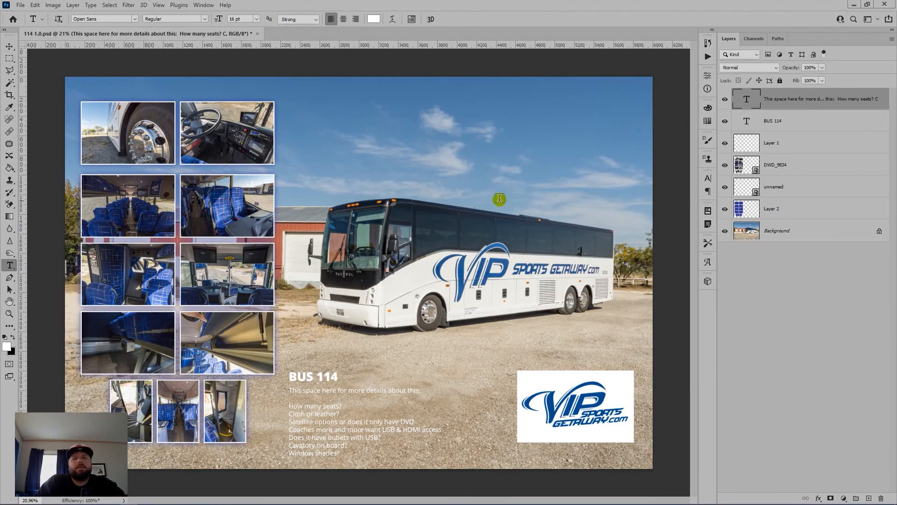
Duplicate the Background layer and open the copy in the Camera Raw filter, setting Clarity to +76
click(773, 230)
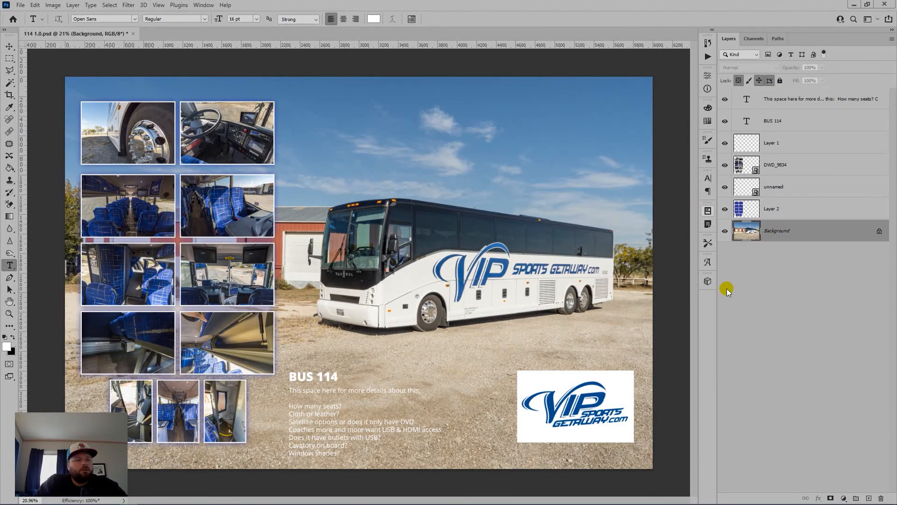
drag(858, 234, 869, 496)
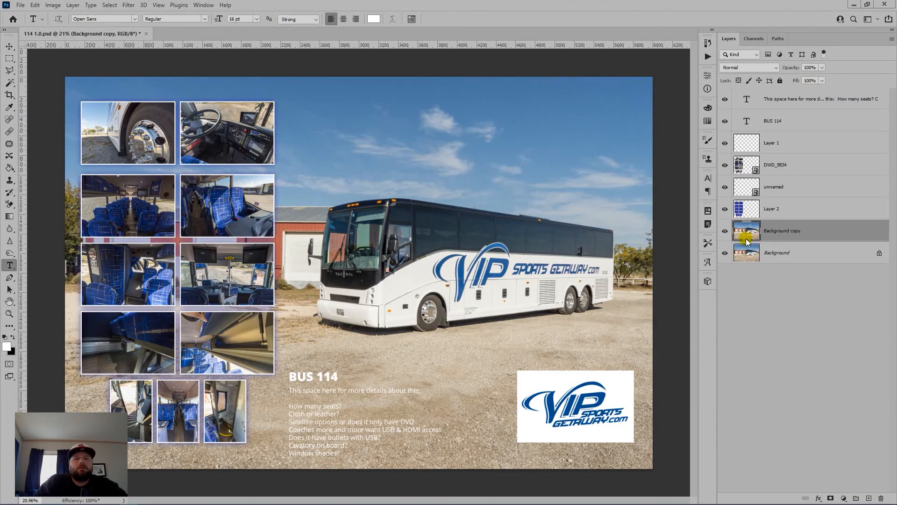
key(ctrl+shift+a)
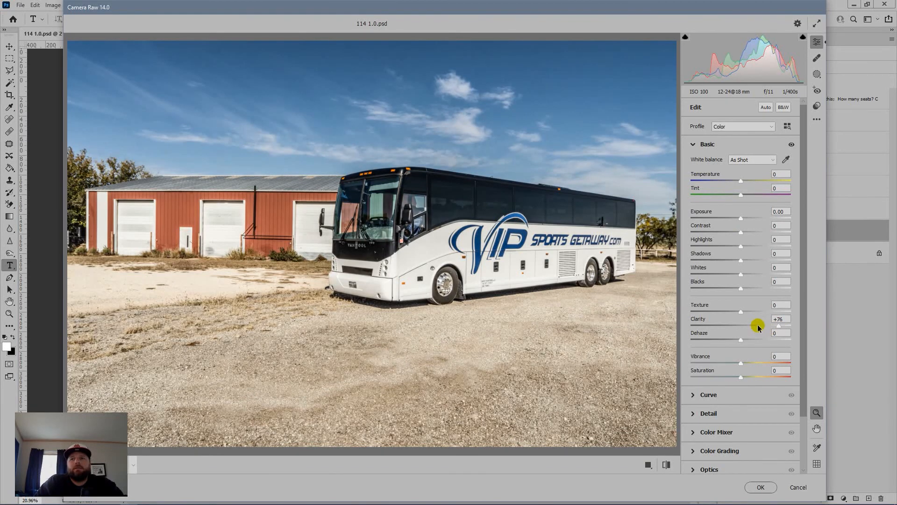
Set Shadows to +29, Highlights to -2 and Contrast to +35 in Camera Raw, and apply the filter
click(760, 260)
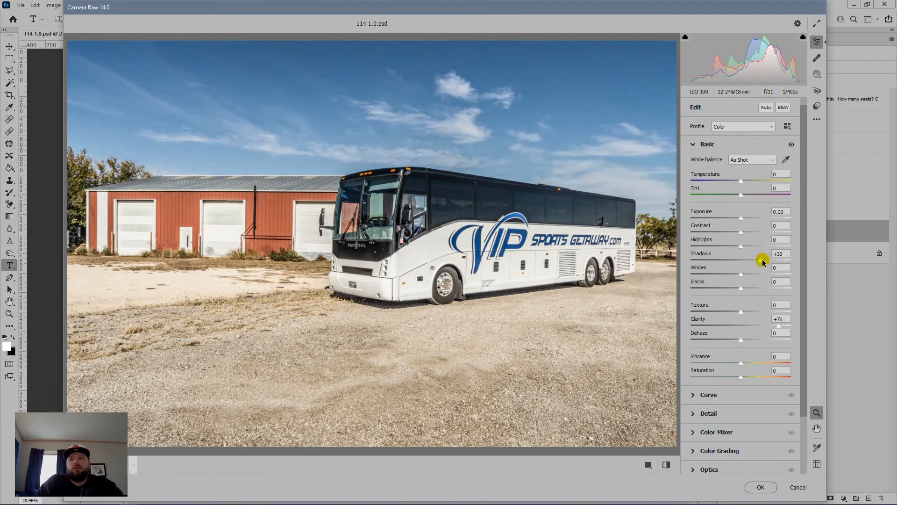
click(780, 260)
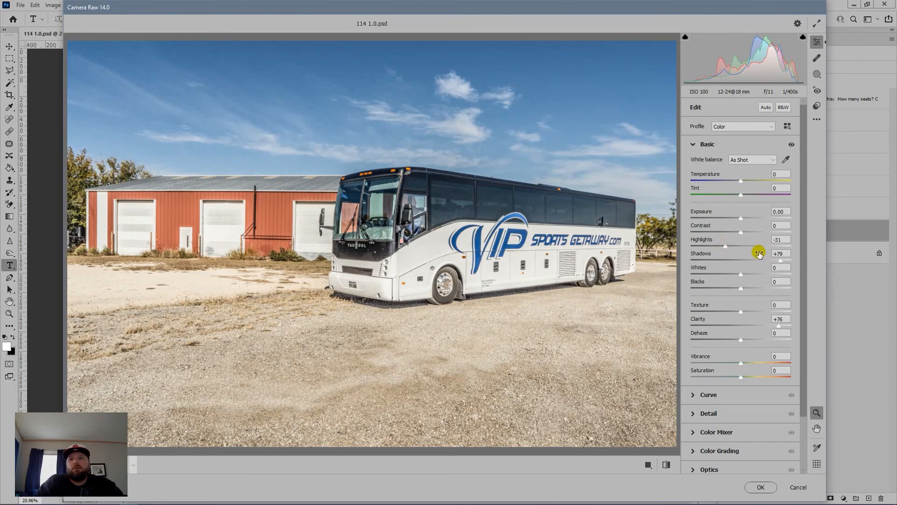
click(763, 261)
drag(761, 260, 755, 260)
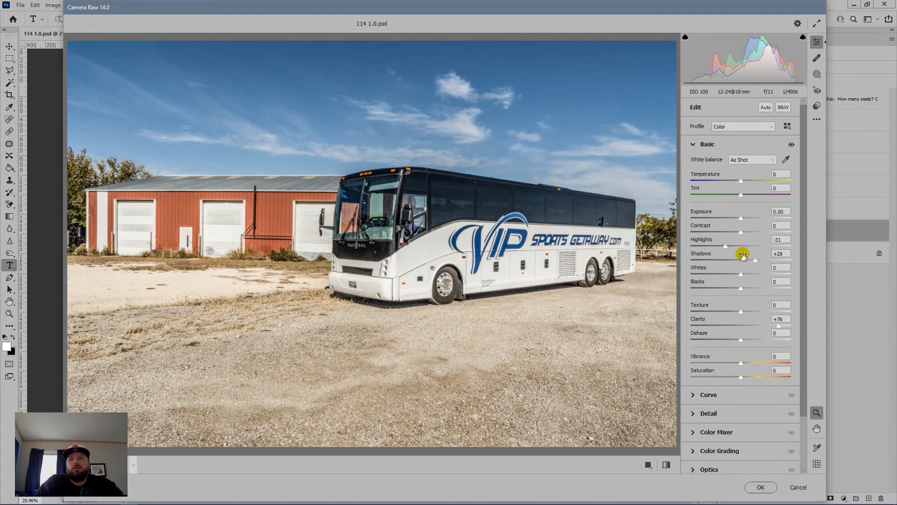
click(739, 246)
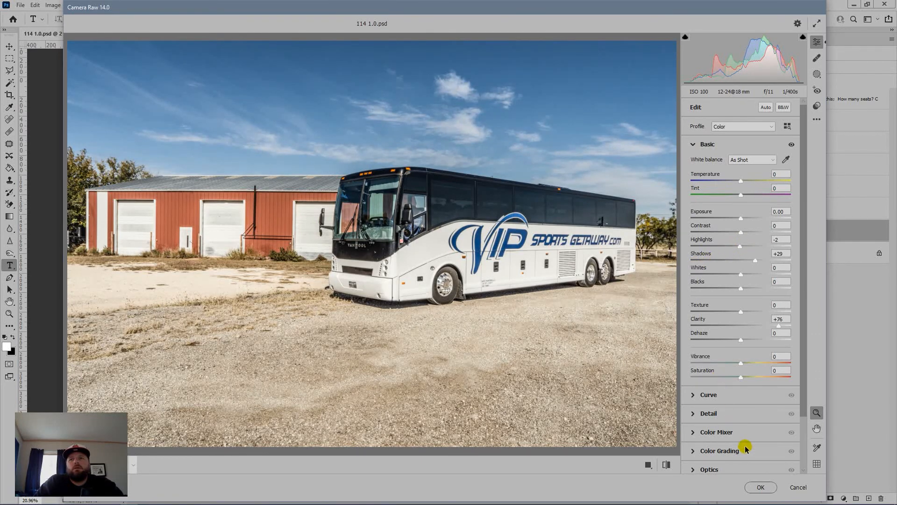
drag(747, 230, 756, 232)
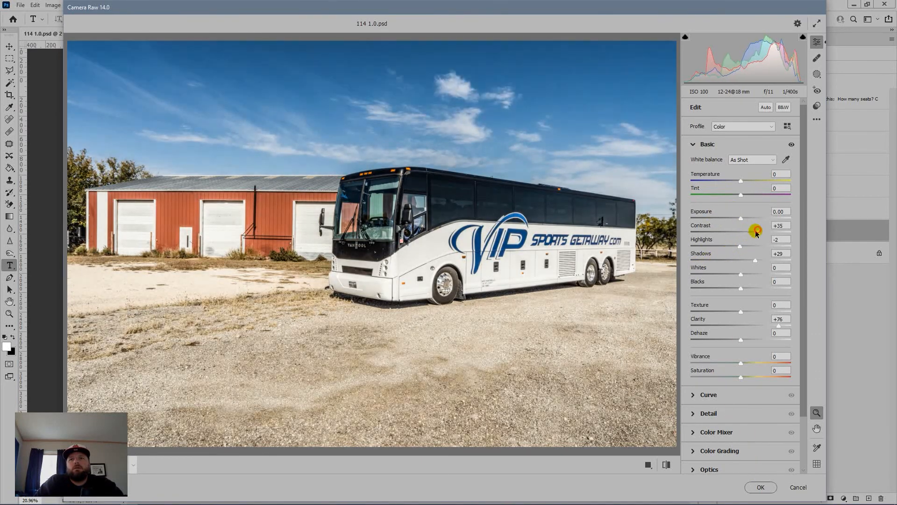
click(757, 486)
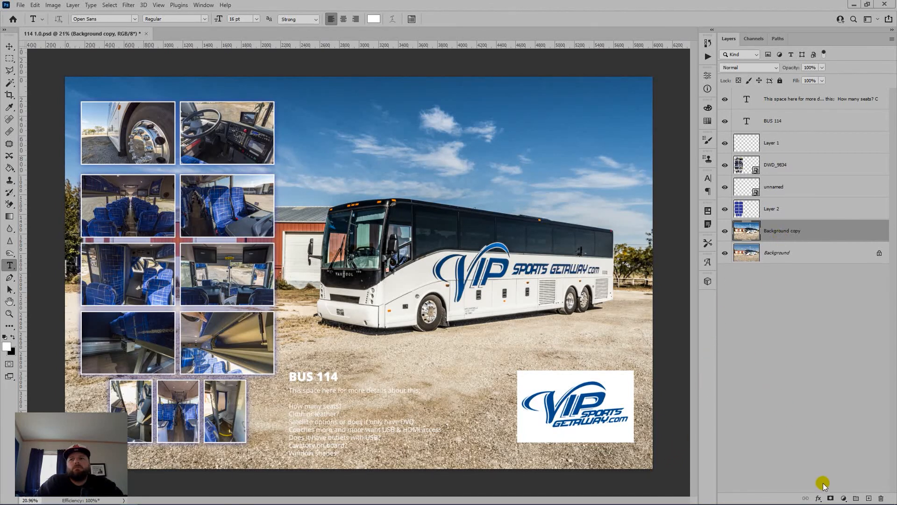
Add a layer mask to Background copy and brush black at 6% flow over the bus's wheels, lower side and windshield
click(829, 498)
key(b)
key(x)
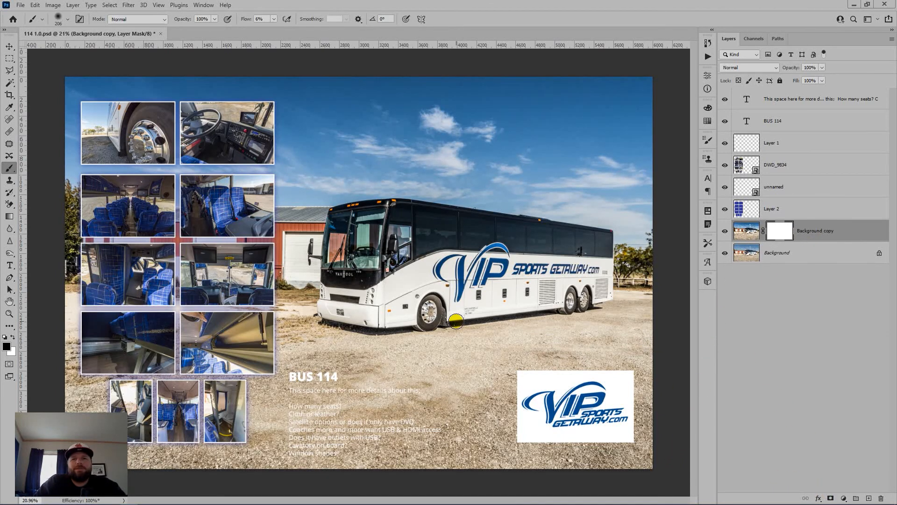
alt+right_click(457, 312)
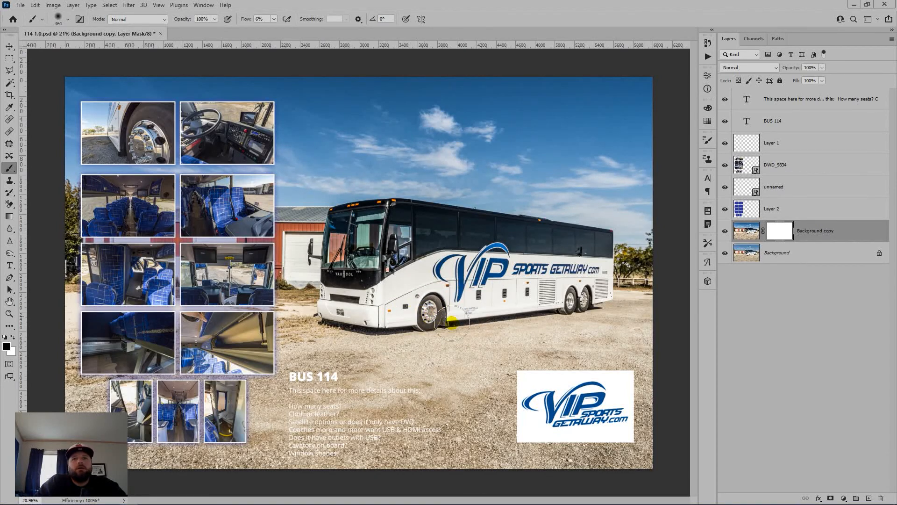
mouse_move(412, 318)
mouse_down()
mouse_move(451, 309)
mouse_move(409, 295)
mouse_move(430, 302)
mouse_up()
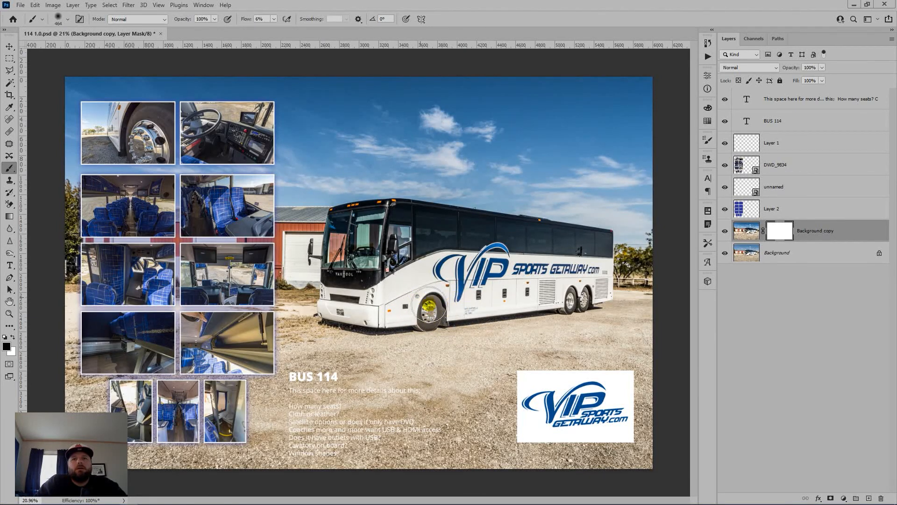
click(573, 305)
mouse_move(574, 301)
mouse_down()
mouse_move(543, 296)
mouse_move(597, 292)
mouse_move(546, 305)
mouse_up()
mouse_move(468, 309)
mouse_down()
mouse_move(416, 329)
mouse_move(337, 326)
mouse_move(488, 324)
mouse_move(570, 311)
mouse_move(435, 328)
mouse_move(586, 321)
mouse_move(610, 314)
mouse_move(579, 312)
mouse_move(595, 300)
mouse_move(607, 255)
mouse_move(439, 311)
mouse_move(384, 342)
mouse_move(418, 371)
mouse_move(441, 317)
mouse_up()
mouse_move(588, 304)
mouse_down()
mouse_move(469, 394)
mouse_move(325, 385)
mouse_move(376, 313)
mouse_move(406, 338)
mouse_move(347, 256)
mouse_up()
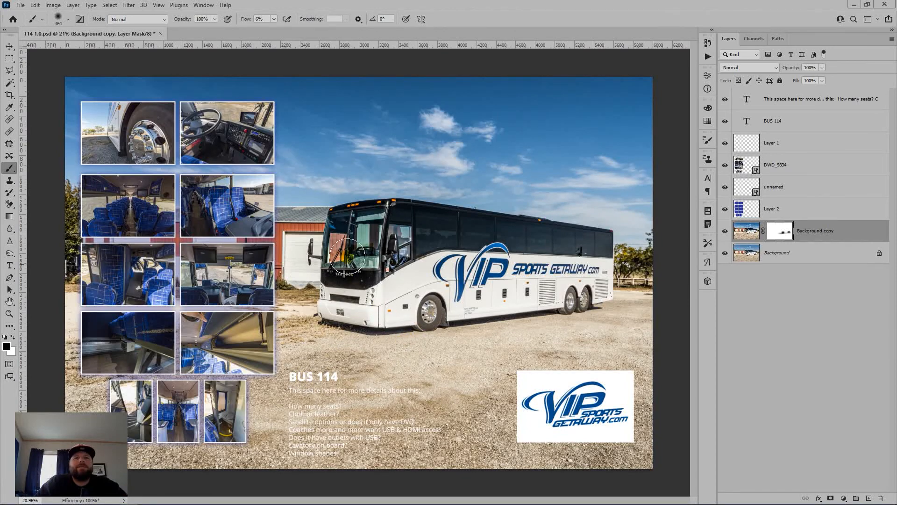
Create a new layer above Background copy and remove the spots in the open sky above the bus with the content-aware Spot Healing Brush
click(148, 143)
scroll(294, 98, up, 5)
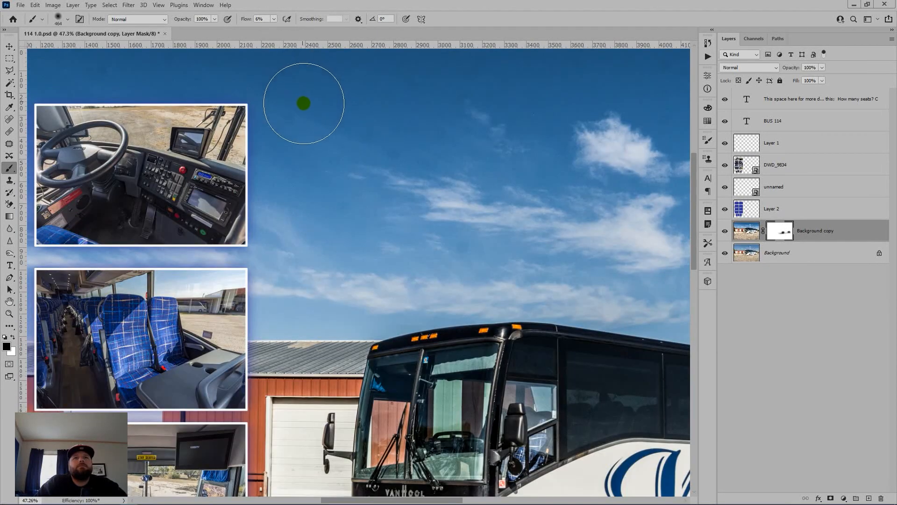
click(791, 279)
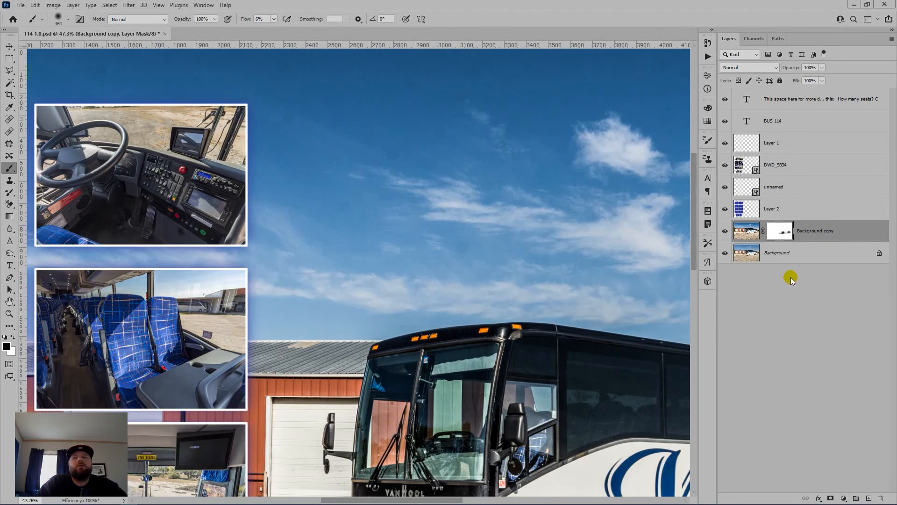
click(867, 498)
key(x)
key(j)
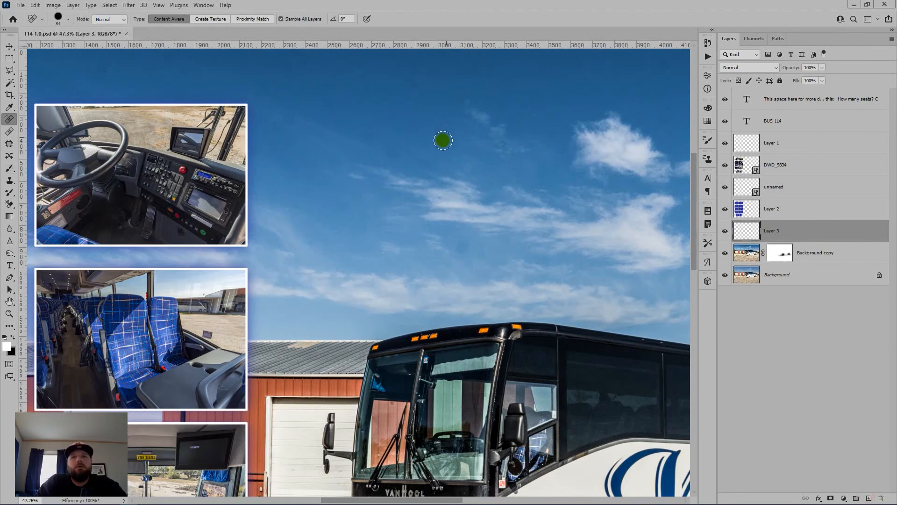
drag(255, 136, 292, 121)
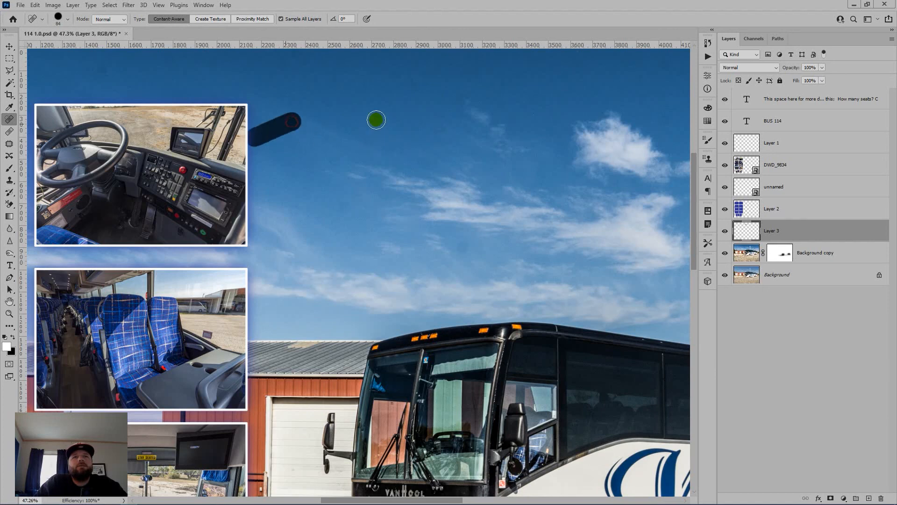
click(425, 92)
drag(435, 132, 440, 128)
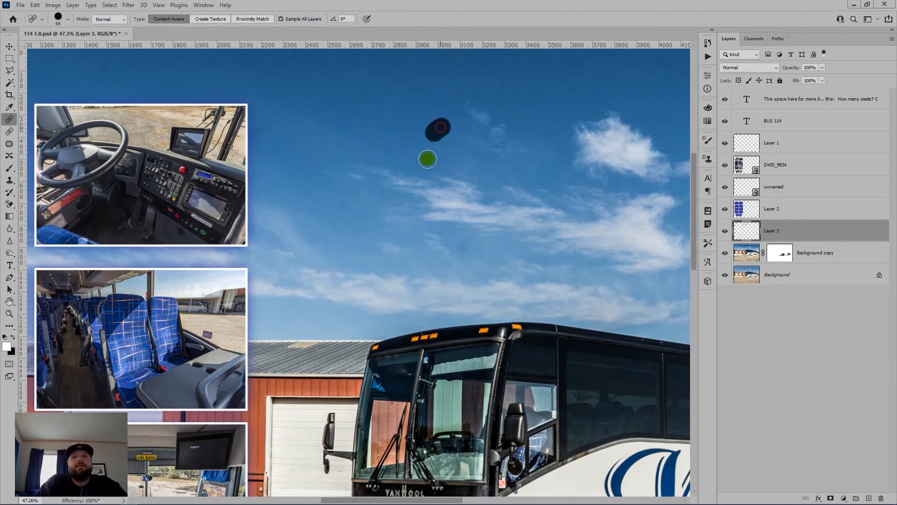
click(423, 160)
click(340, 160)
click(343, 201)
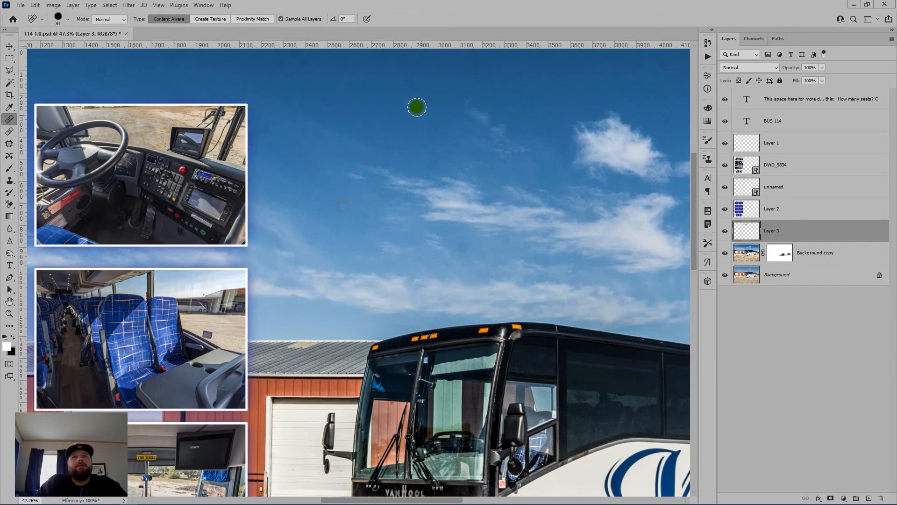
click(411, 89)
drag(581, 90, 499, 124)
click(556, 99)
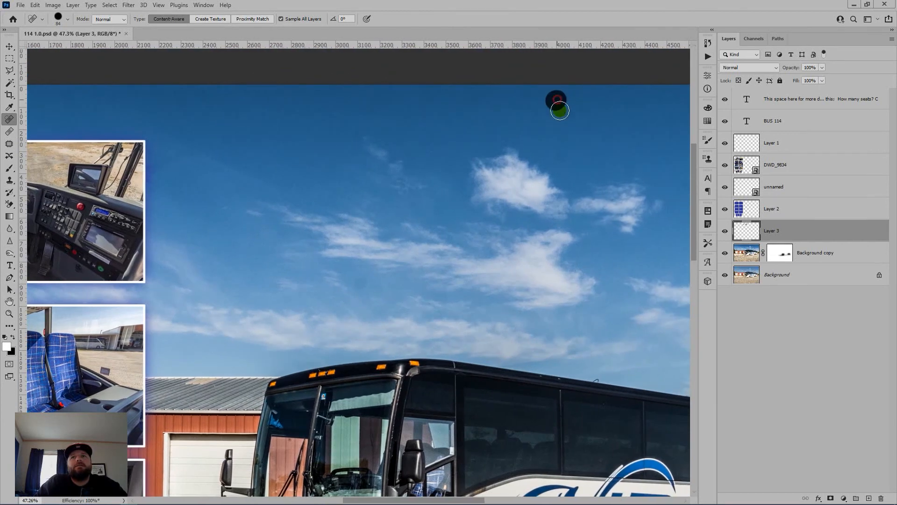
drag(560, 111, 560, 156)
click(637, 159)
click(634, 164)
click(612, 87)
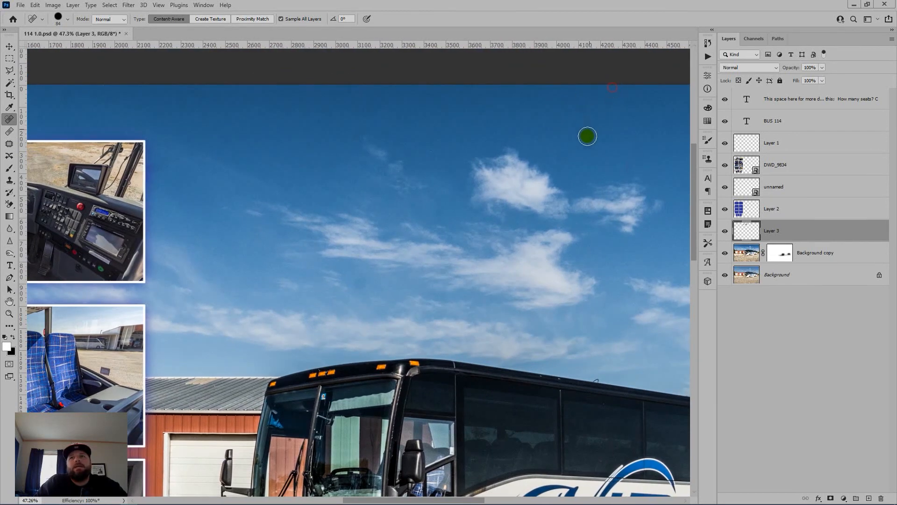
click(557, 154)
Heal the spots in the sky above and beside the upper detail thumbnails
drag(451, 120, 650, 140)
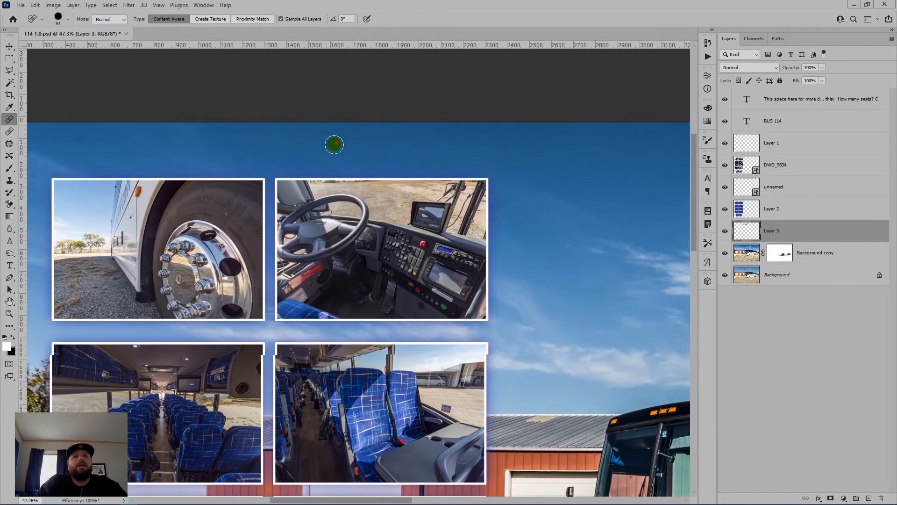
click(334, 145)
click(407, 133)
drag(530, 139, 553, 135)
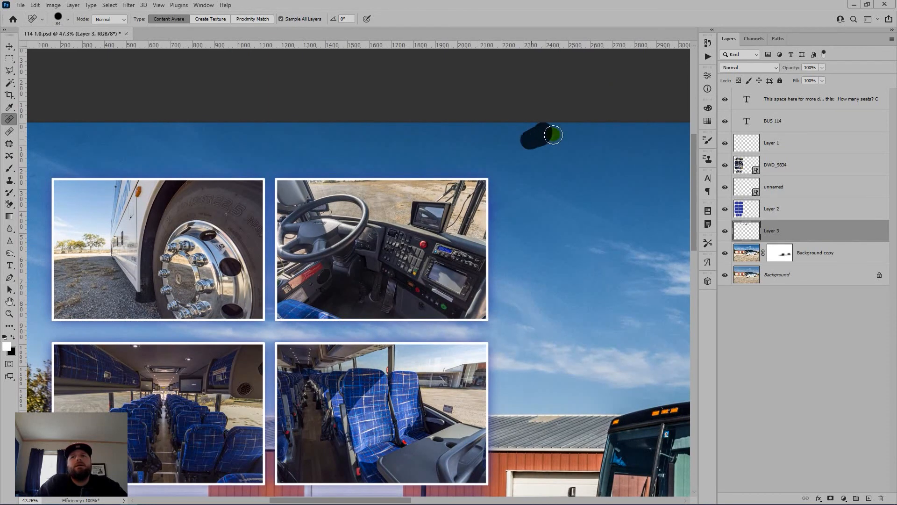
click(645, 152)
mouse_move(499, 230)
mouse_down()
mouse_move(500, 205)
mouse_move(521, 193)
mouse_up()
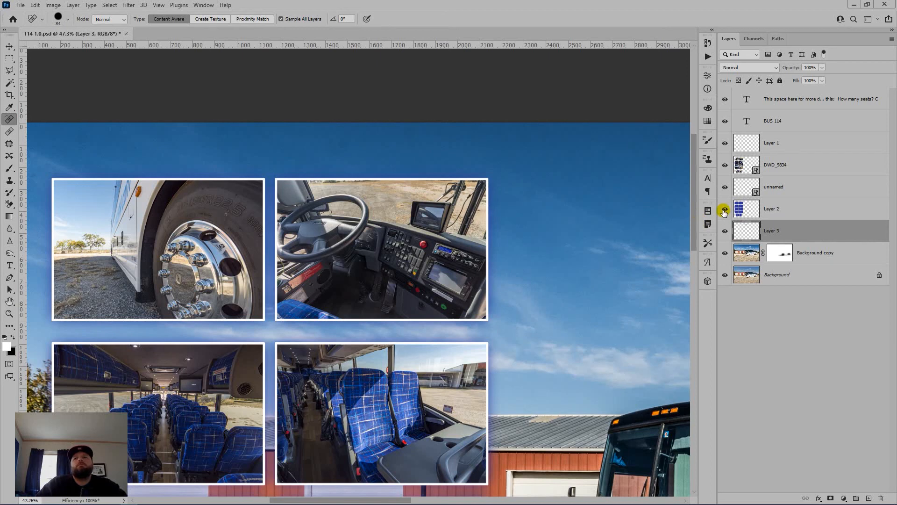
Hide Layer 2, unnamed, DWD_9834 and Layer 1 to expose the sky behind the thumbnails
drag(724, 211, 728, 165)
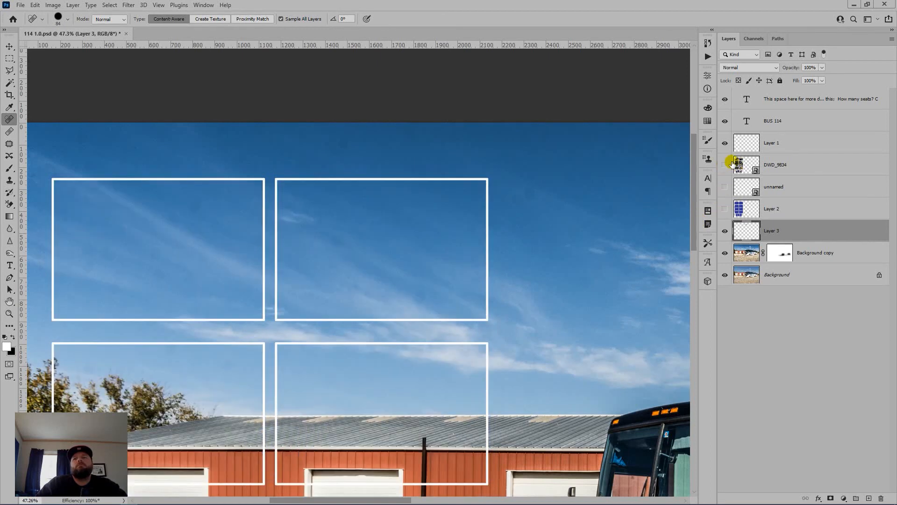
click(723, 145)
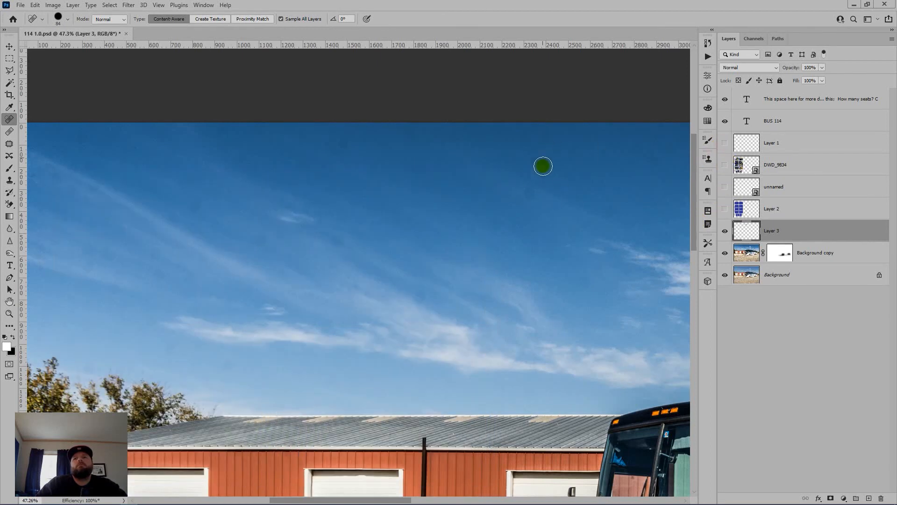
Heal the dark spots in the sky above the red building on Layer 3 with the content-aware Spot Healing Brush
drag(540, 164, 525, 195)
click(612, 205)
drag(551, 135, 509, 133)
drag(354, 145, 328, 151)
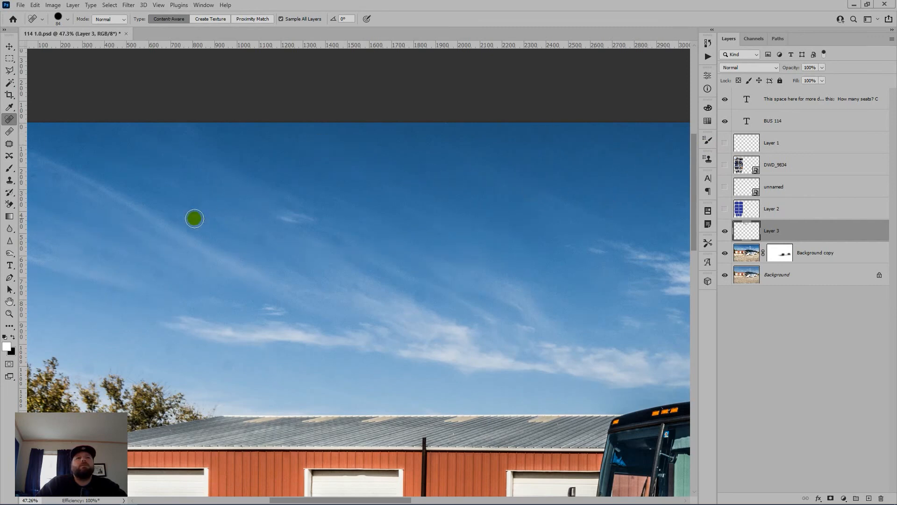
click(196, 208)
click(173, 223)
click(161, 251)
click(180, 355)
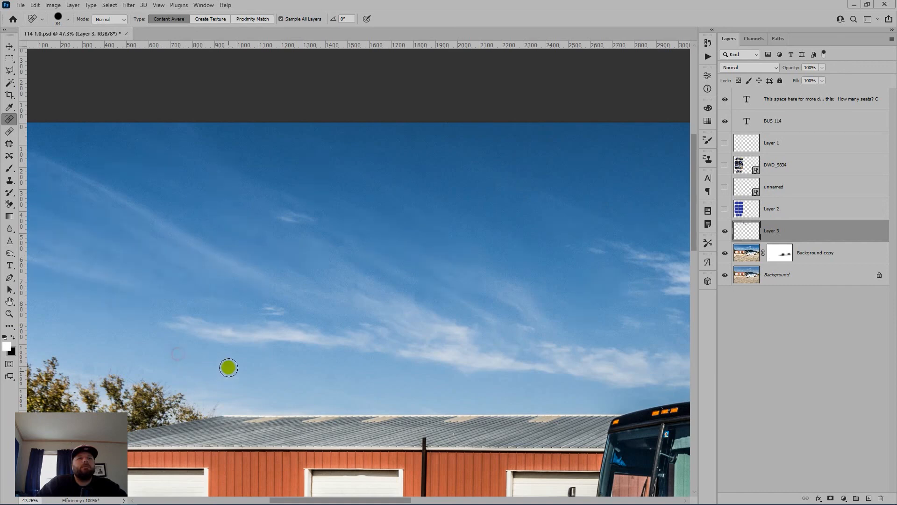
click(229, 367)
click(335, 376)
click(416, 282)
click(334, 244)
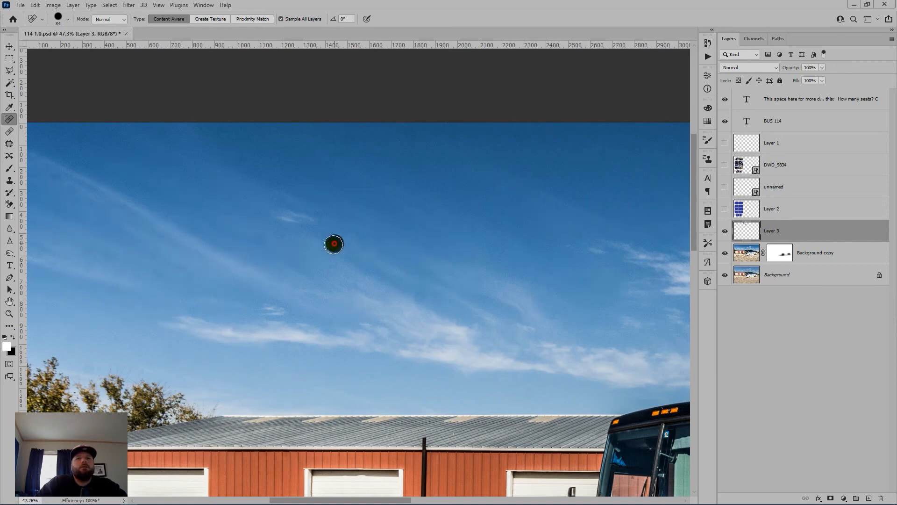
click(259, 239)
click(280, 268)
click(423, 299)
click(357, 287)
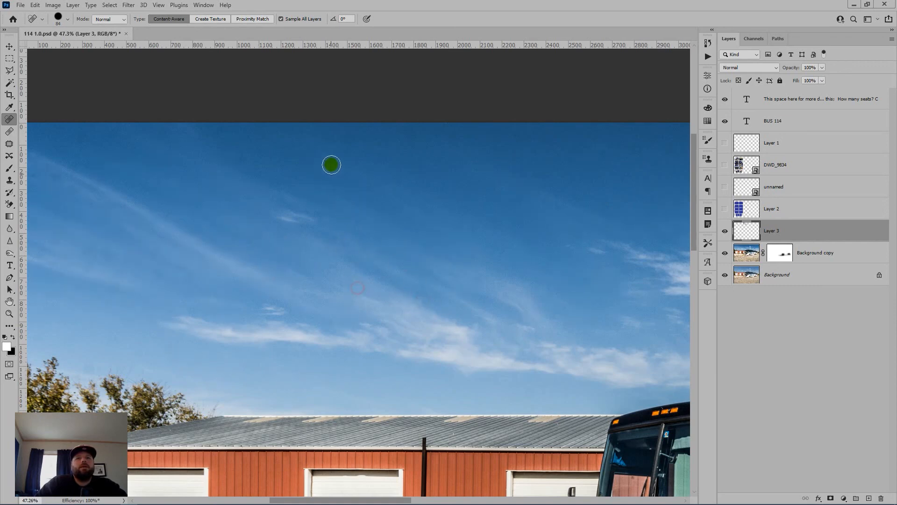
click(335, 147)
click(346, 144)
click(405, 131)
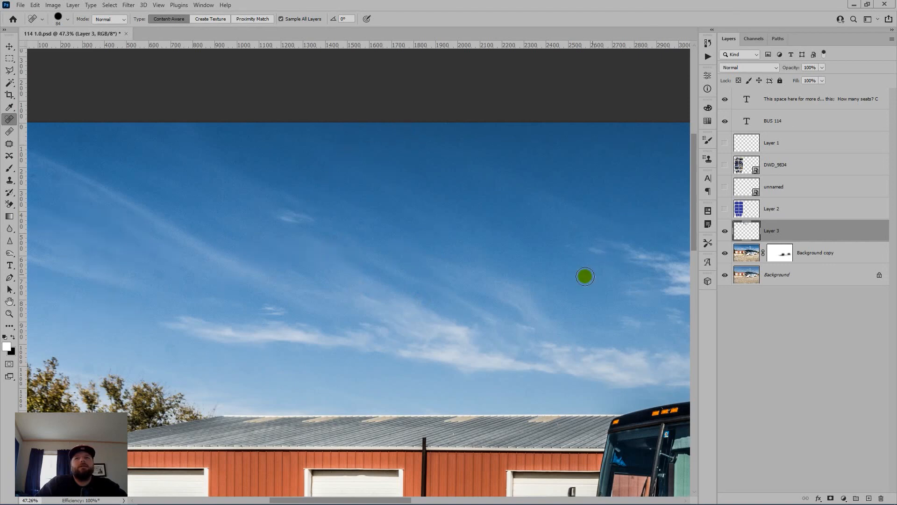
Heal the spots in the sky above the trees near the photo's left edge
drag(419, 226, 494, 220)
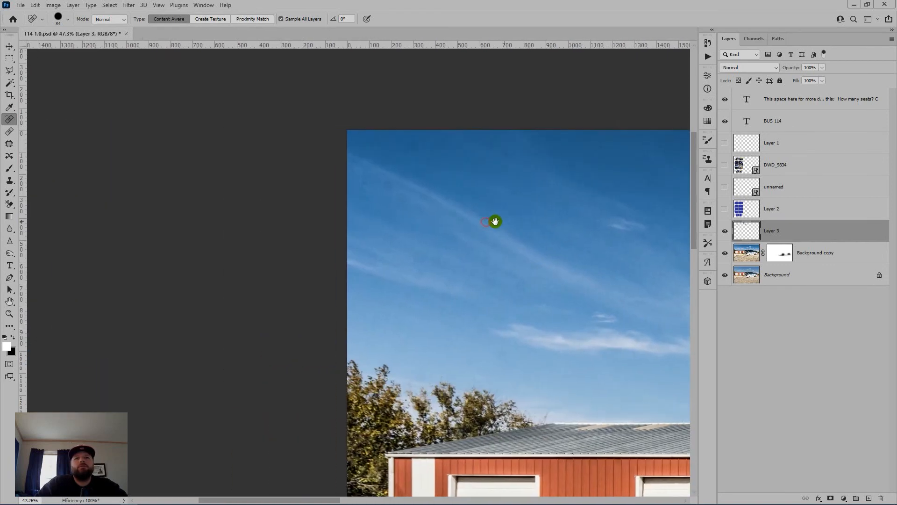
click(398, 198)
click(369, 186)
click(424, 146)
click(426, 190)
click(357, 163)
click(416, 149)
drag(439, 268, 422, 254)
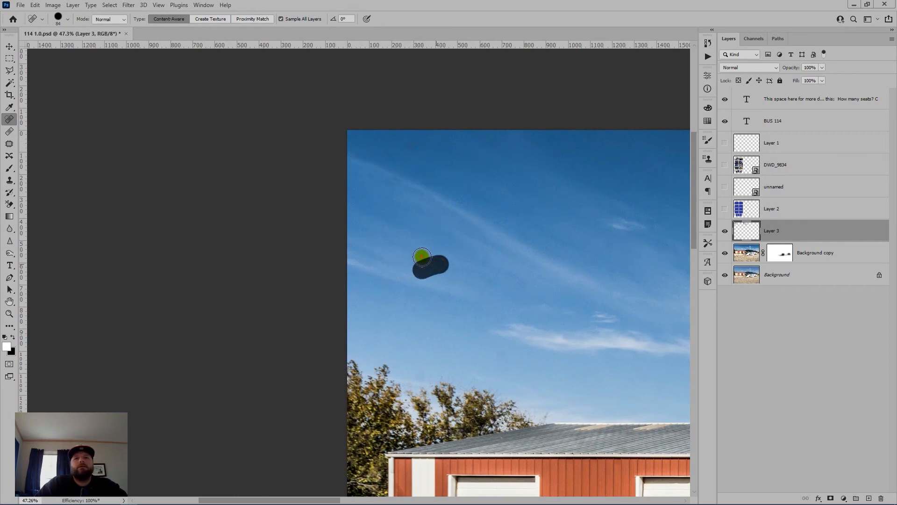
click(485, 268)
mouse_move(533, 282)
mouse_down()
mouse_move(501, 292)
mouse_move(470, 336)
mouse_up()
drag(444, 307, 398, 306)
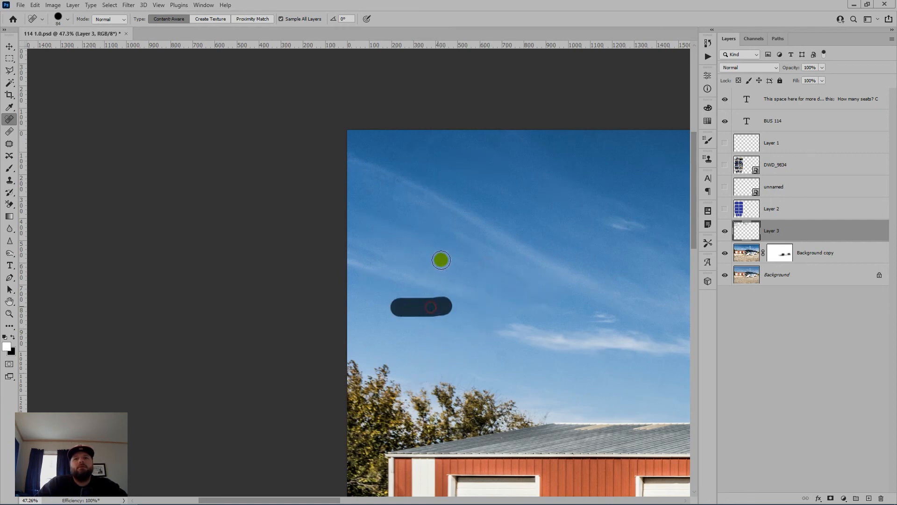
drag(444, 247, 410, 260)
drag(371, 238, 388, 226)
drag(387, 188, 411, 193)
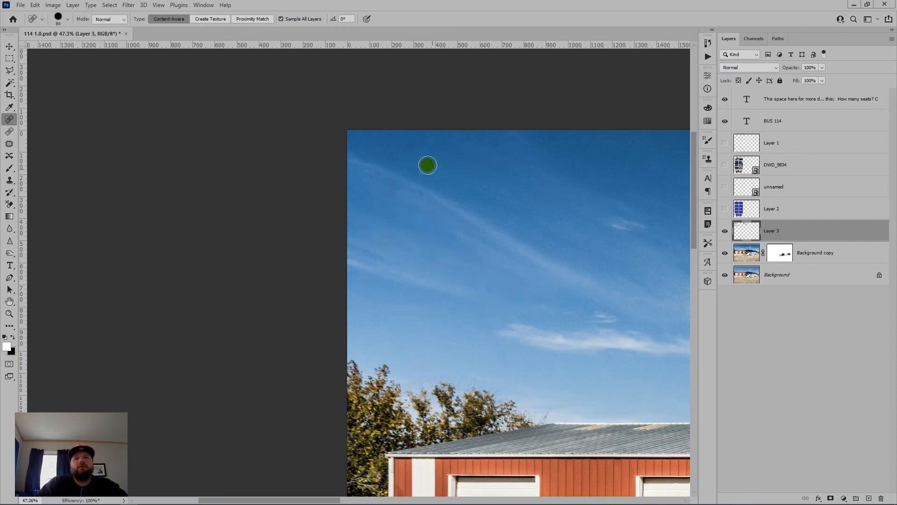
click(411, 147)
Heal the spots in the sky above the bus's windshield and around the clouds over its roof
scroll(432, 196, down, 2)
drag(514, 231, 439, 229)
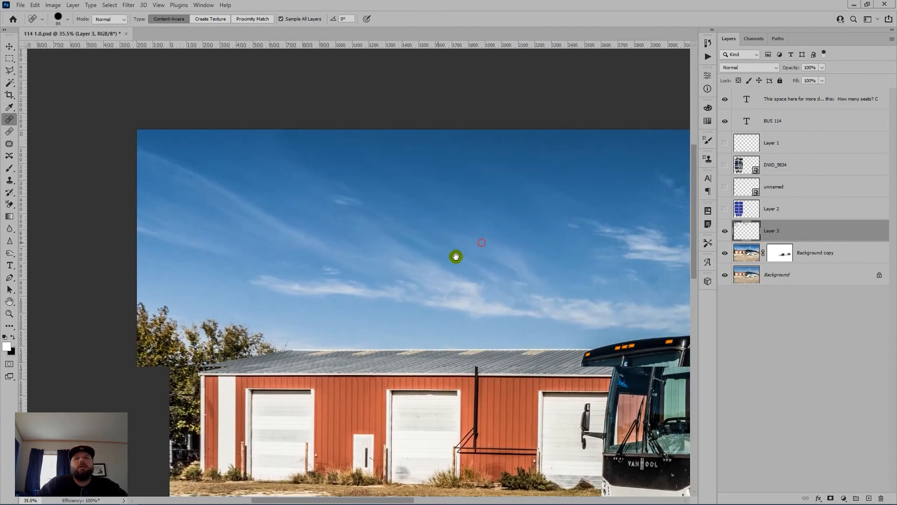
scroll(441, 150, up, 5)
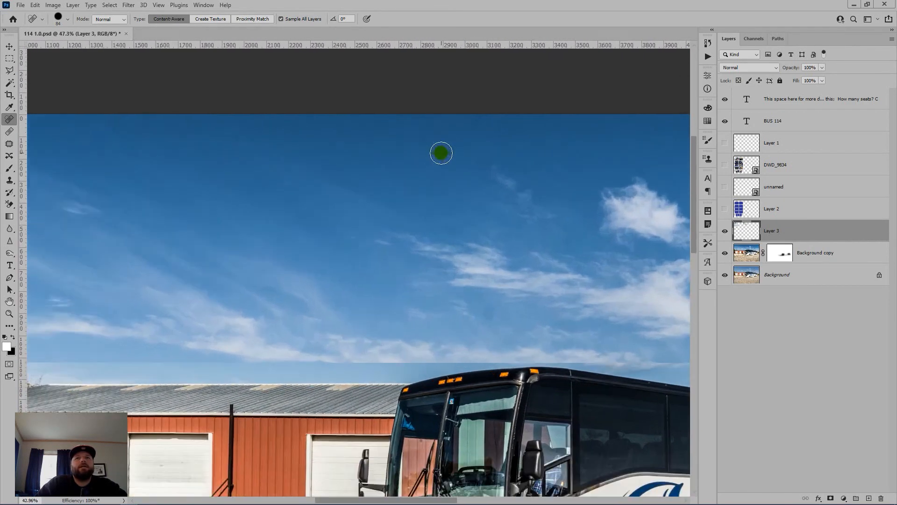
drag(570, 149, 555, 108)
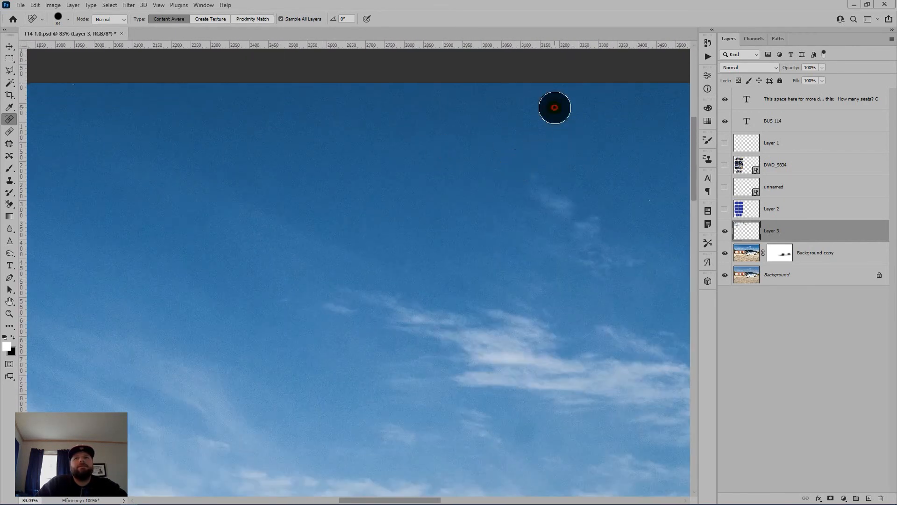
click(653, 118)
scroll(637, 192, down, 1)
scroll(426, 210, down, 5)
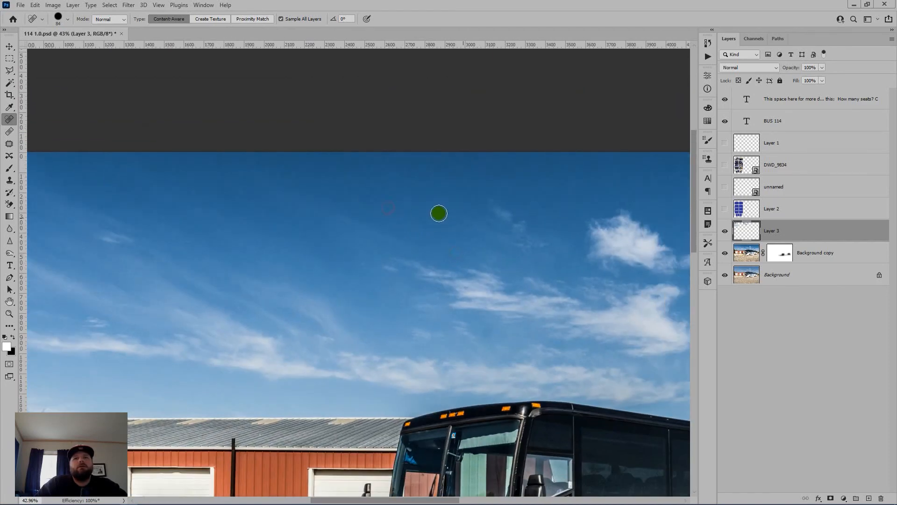
drag(238, 165, 273, 167)
scroll(458, 238, down, 1)
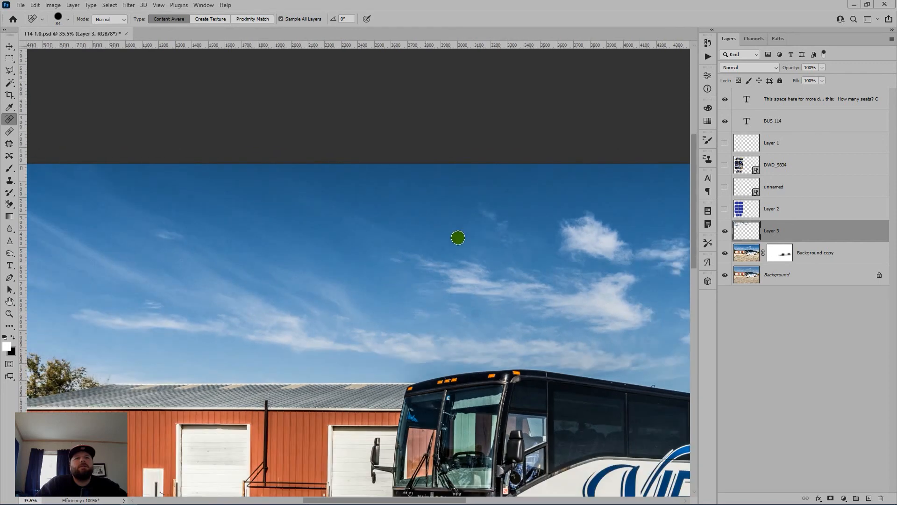
drag(427, 243, 307, 244)
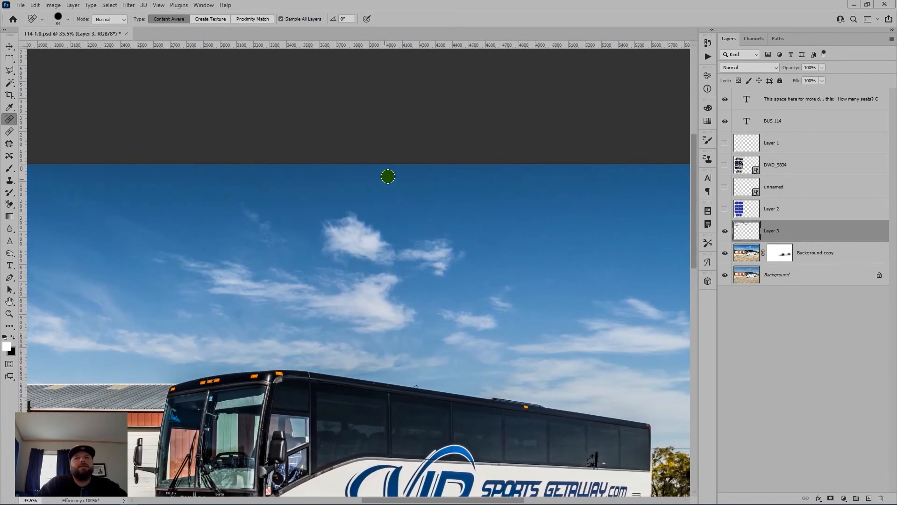
click(390, 216)
click(441, 227)
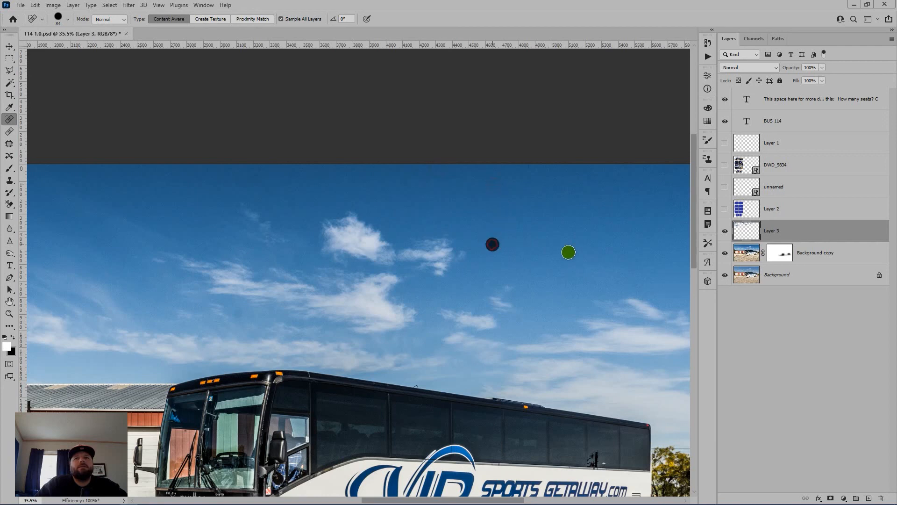
Heal the spots in the sky toward the photo's upper-right corner and along its upper edge
drag(575, 255, 360, 226)
scroll(416, 180, up, 4)
click(323, 120)
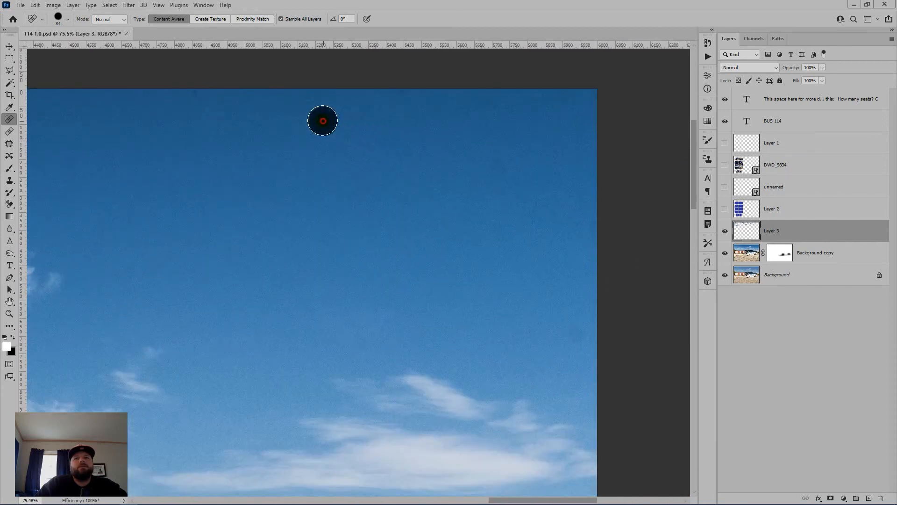
click(201, 98)
click(426, 100)
click(489, 164)
click(495, 220)
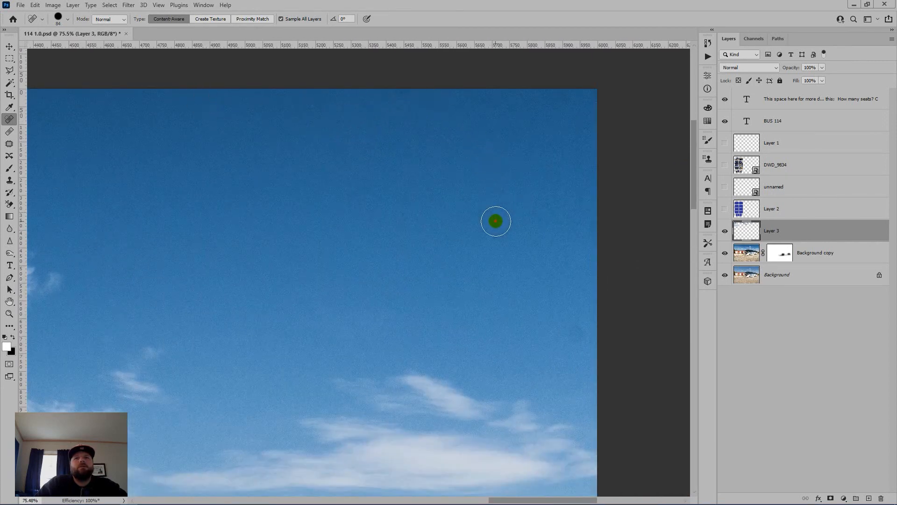
click(577, 338)
click(557, 110)
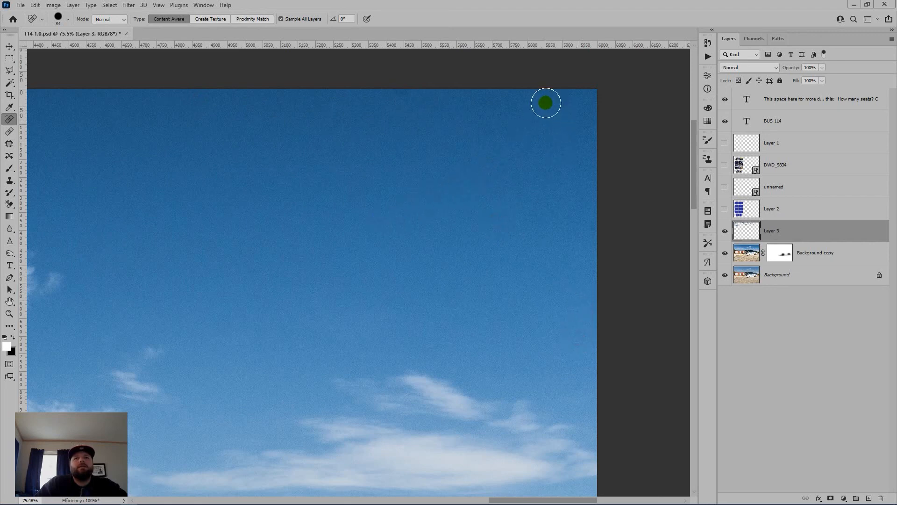
click(556, 103)
click(408, 94)
Heal the remaining spots in the upper sky over the bus and the red building
scroll(371, 171, down, 2)
mouse_move(311, 270)
mouse_down()
mouse_move(428, 199)
mouse_move(492, 228)
mouse_up()
click(313, 140)
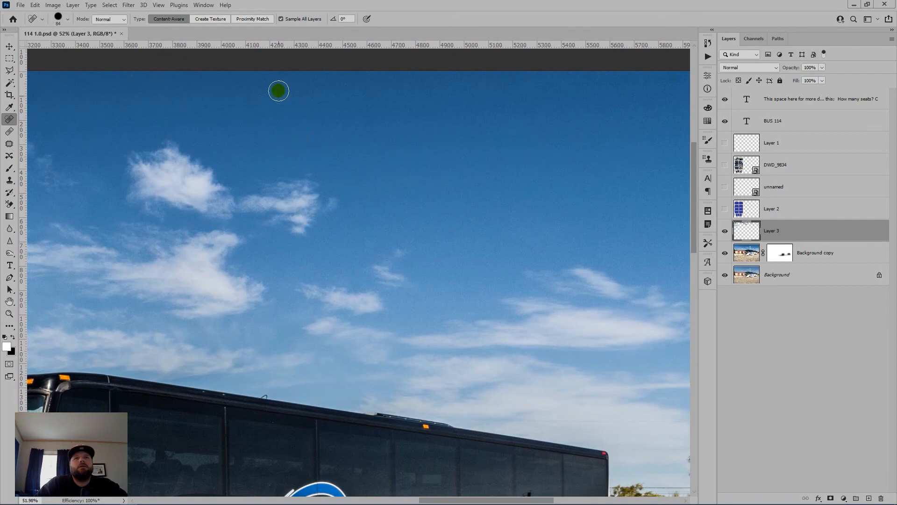
click(289, 76)
scroll(273, 110, down, 5)
drag(275, 142, 499, 156)
click(344, 116)
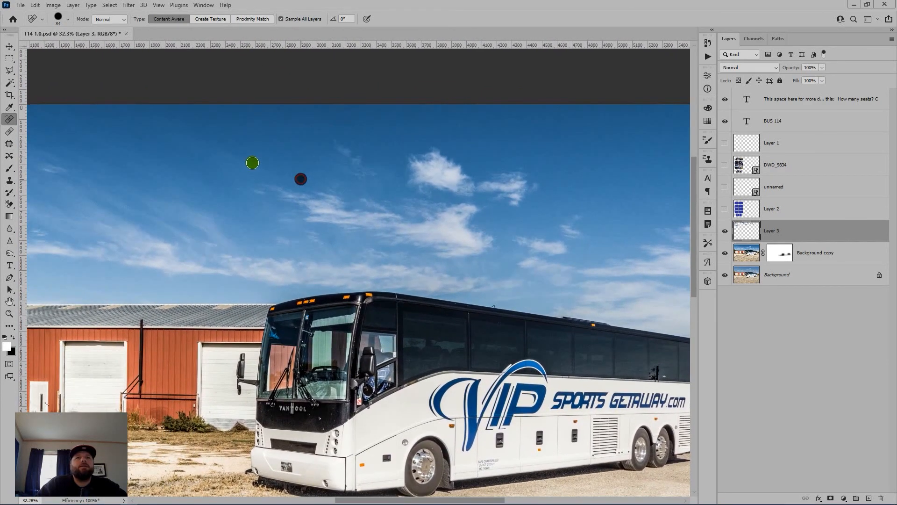
click(142, 137)
Show DWD_9834, unnamed, Layer 2 and Layer 1 again to restore the thumbnails, logo and outlines
scroll(268, 166, down, 4)
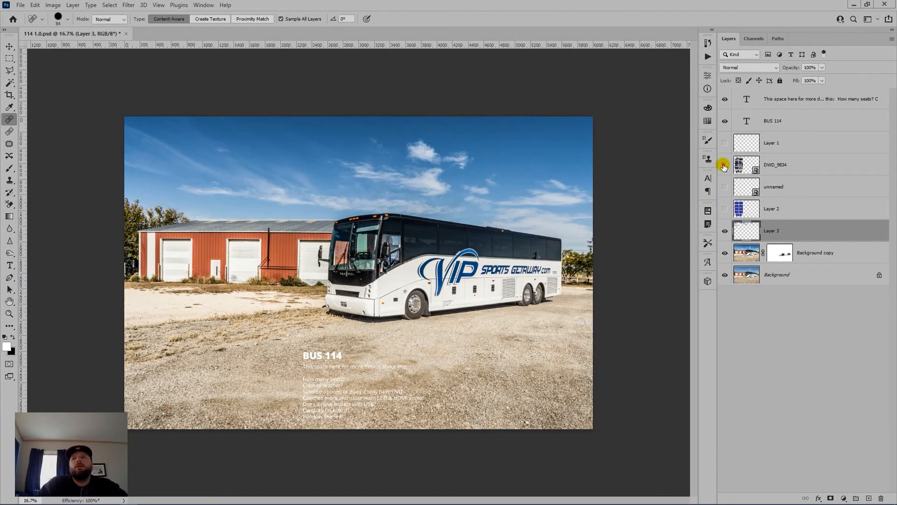
drag(724, 166, 723, 207)
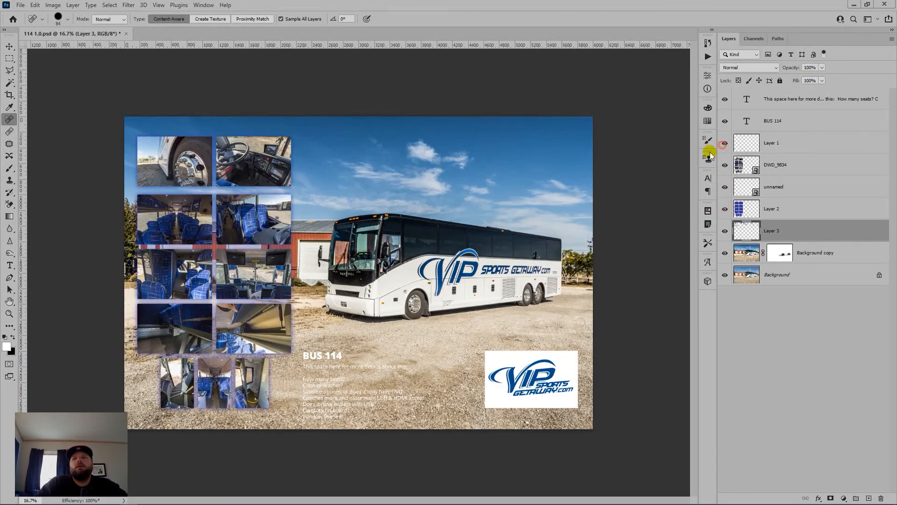
click(725, 143)
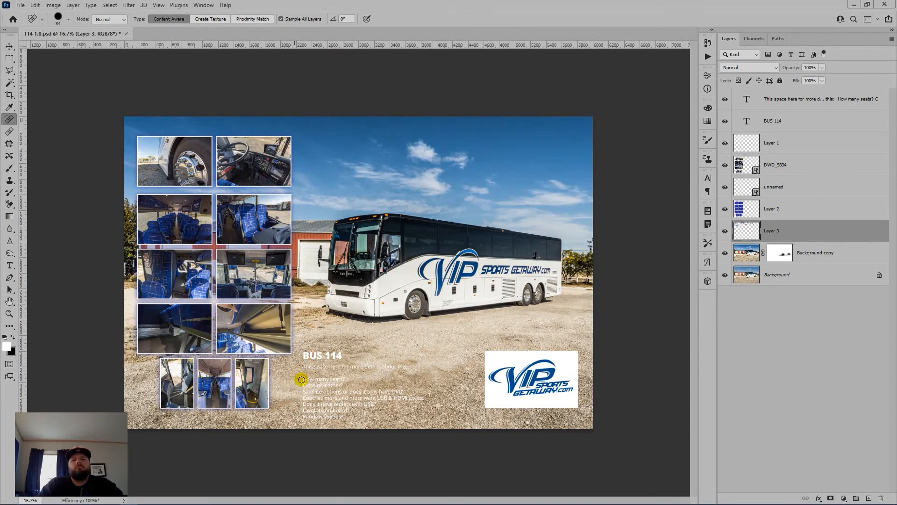
Duplicate the details text layer that begins "This space here for more details"
scroll(337, 385, up, 3)
drag(329, 390, 359, 277)
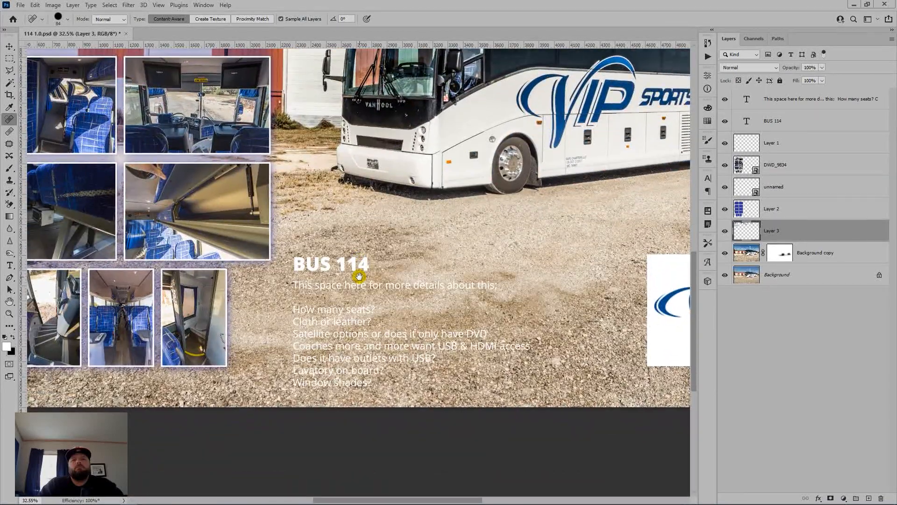
click(808, 114)
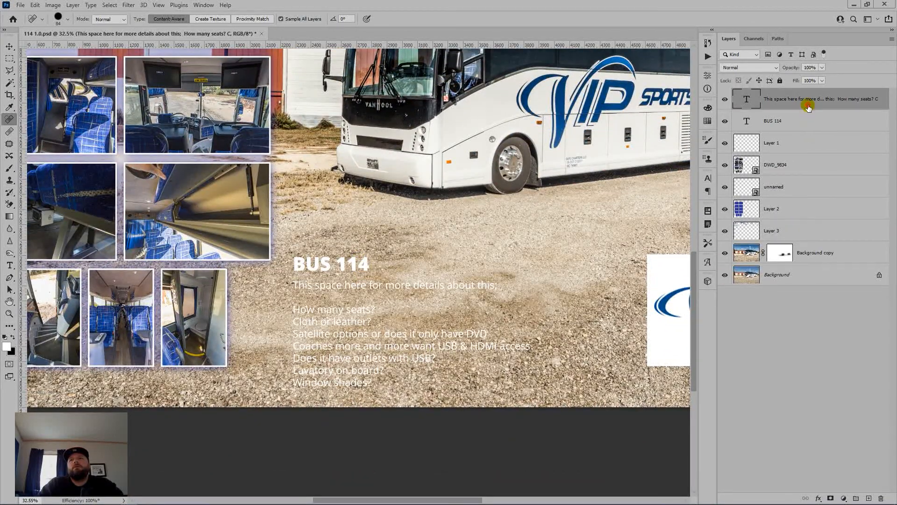
drag(808, 107, 868, 497)
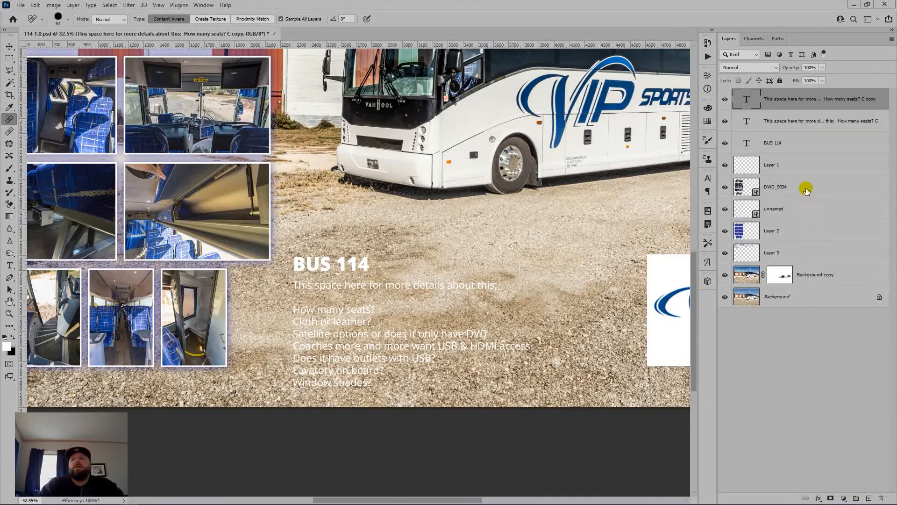
Recolor all the text in the details copy to blue 003366 sampled from the bus's VIP logo, and move the copy beneath the white text layer
click(745, 119)
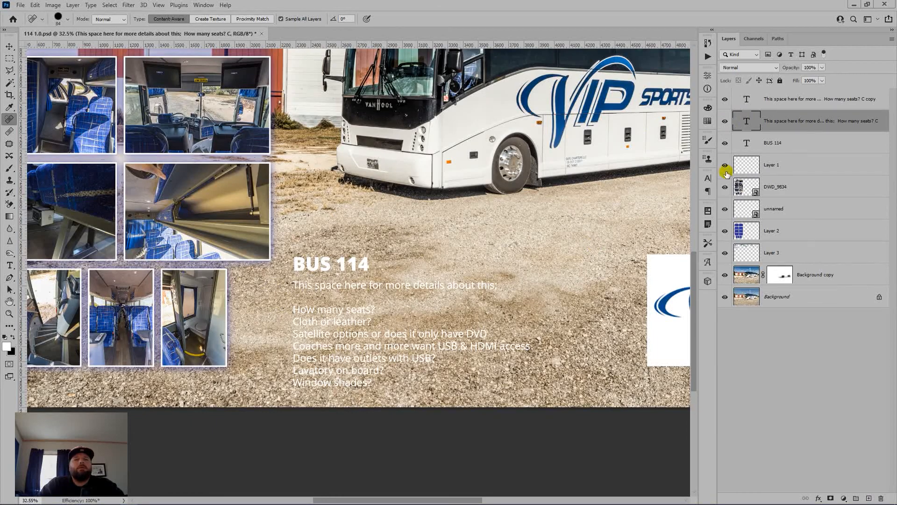
key(t)
click(427, 286)
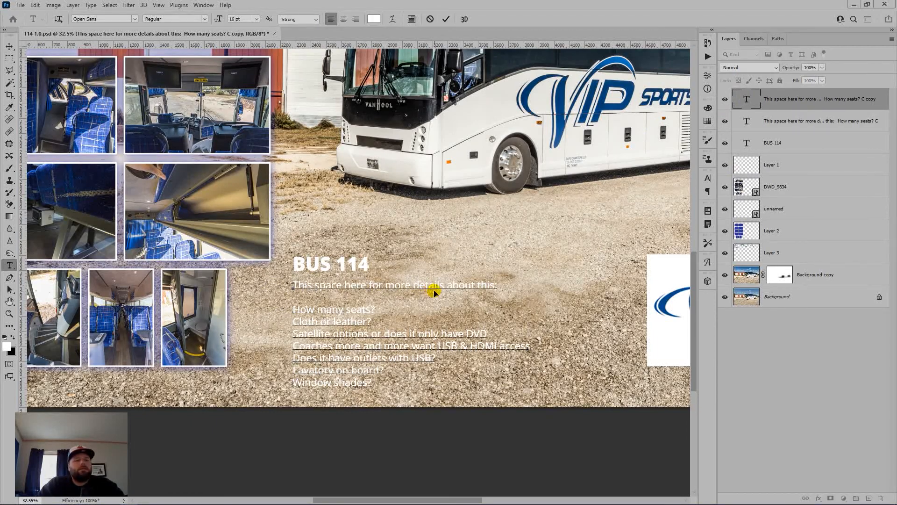
key(ctrl+a)
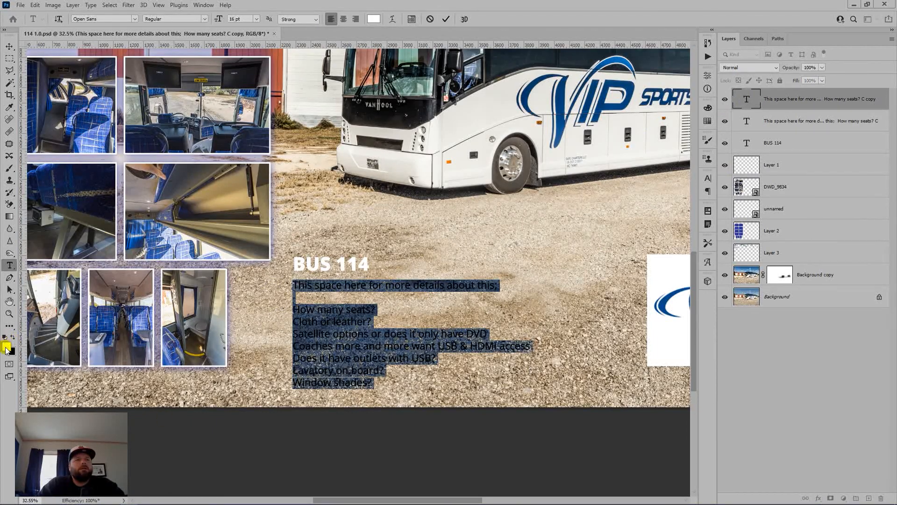
click(6, 348)
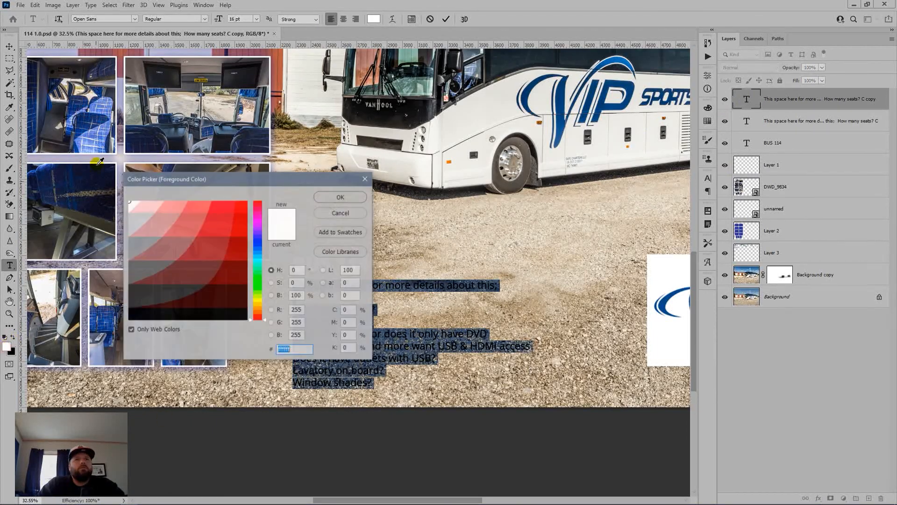
click(562, 88)
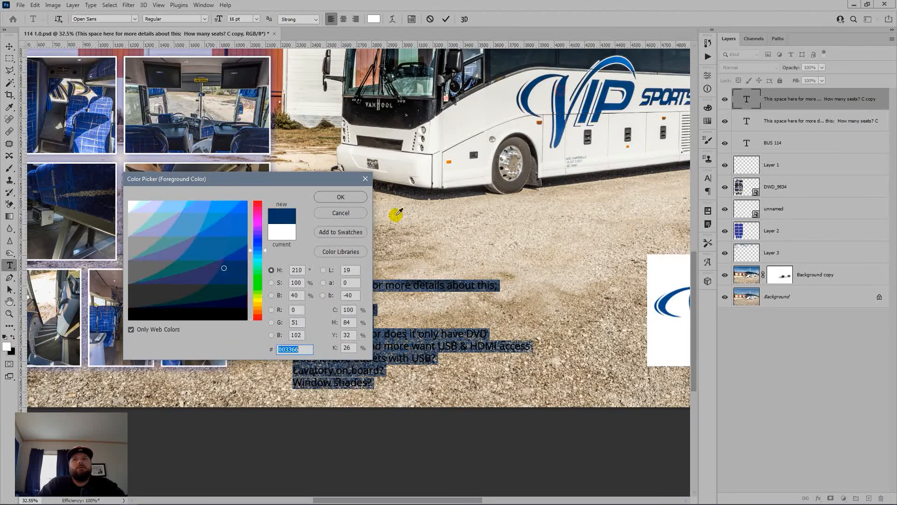
click(352, 199)
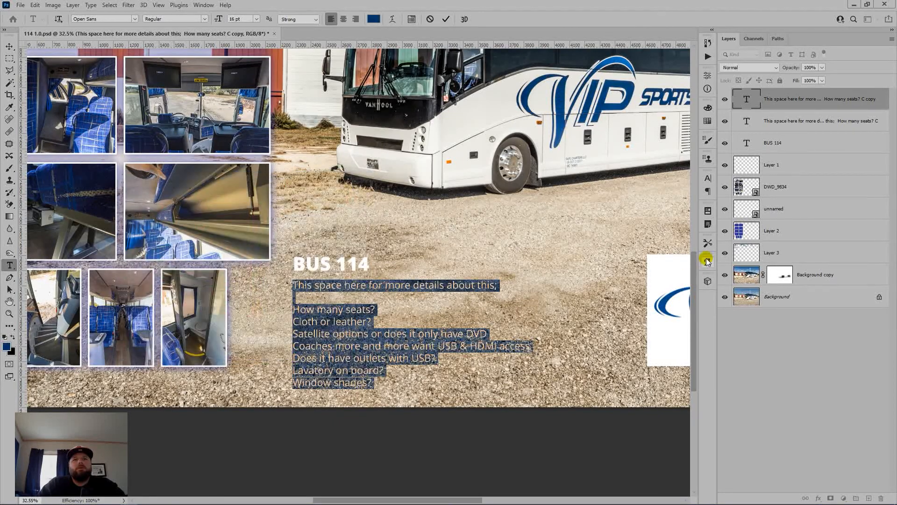
click(446, 18)
drag(780, 100, 783, 122)
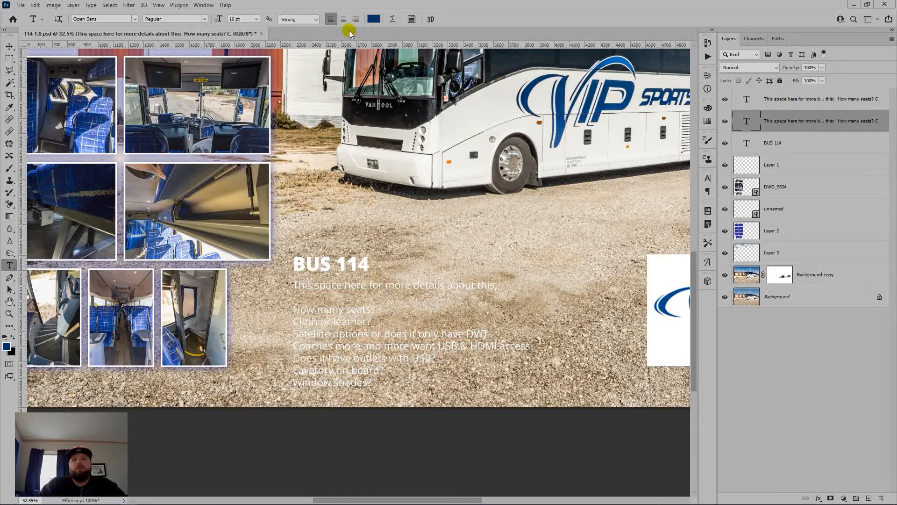
Convert the blue details copy to a smart object and apply Gaussian Blur with a 4.0-pixel radius
click(128, 4)
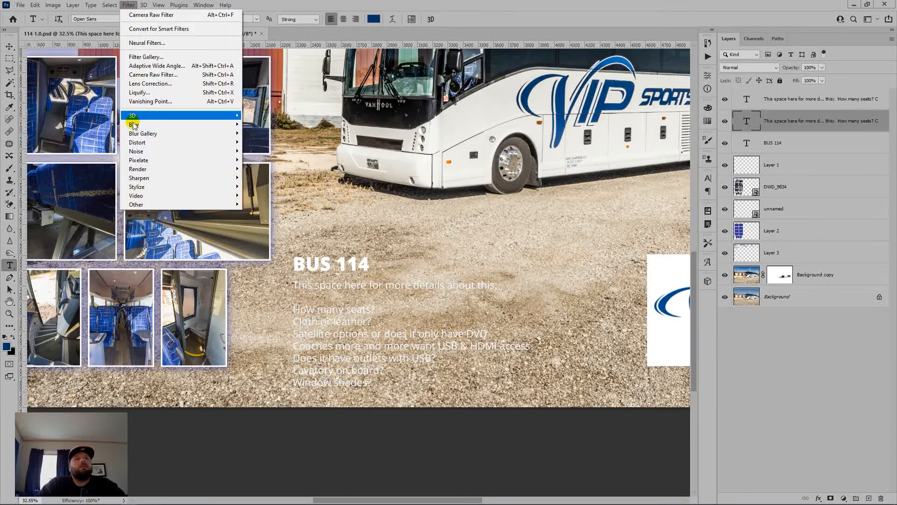
mouse_move(187, 124)
click(251, 160)
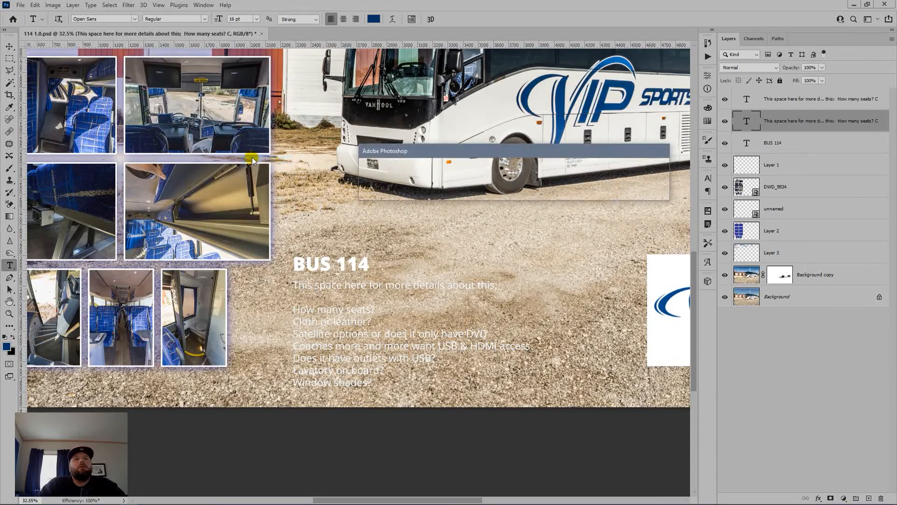
click(428, 190)
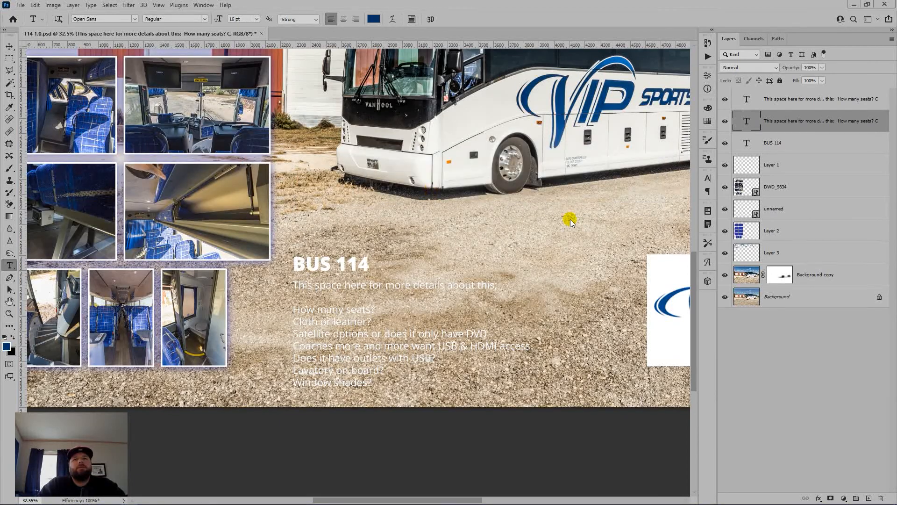
drag(520, 253, 501, 249)
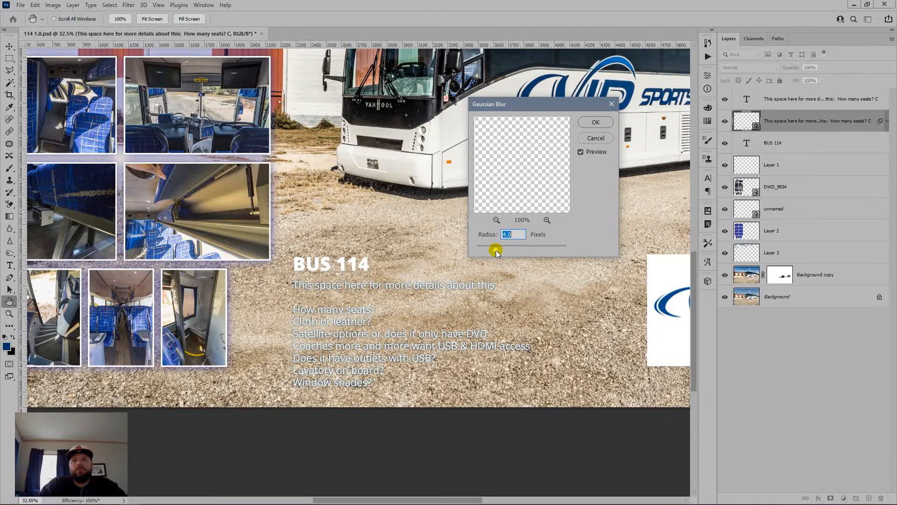
click(596, 122)
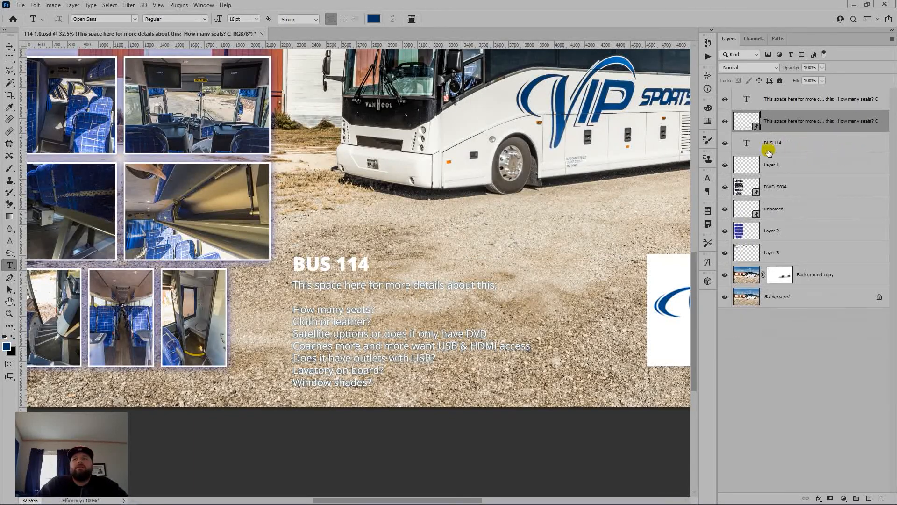
Duplicate the BUS 114 title layer, recolor the copy's text with the blue foreground color, and place it beneath the white title
click(811, 146)
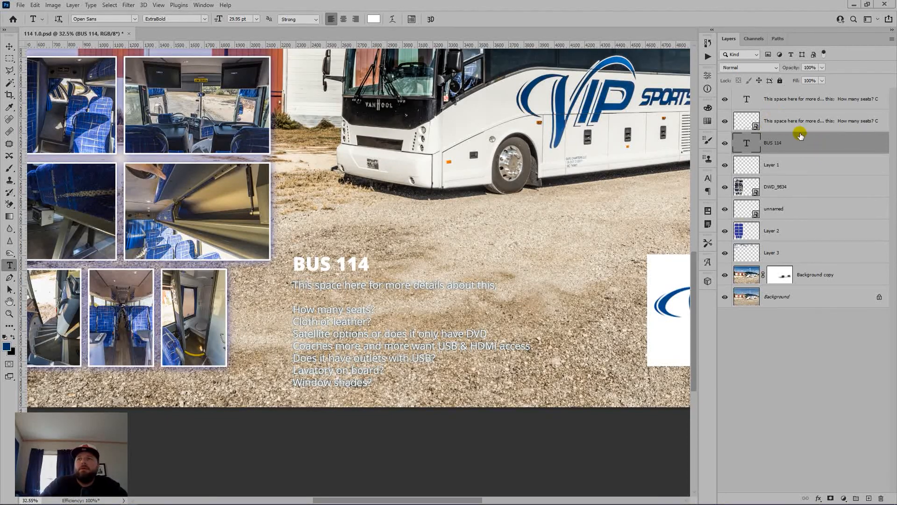
drag(795, 142, 869, 498)
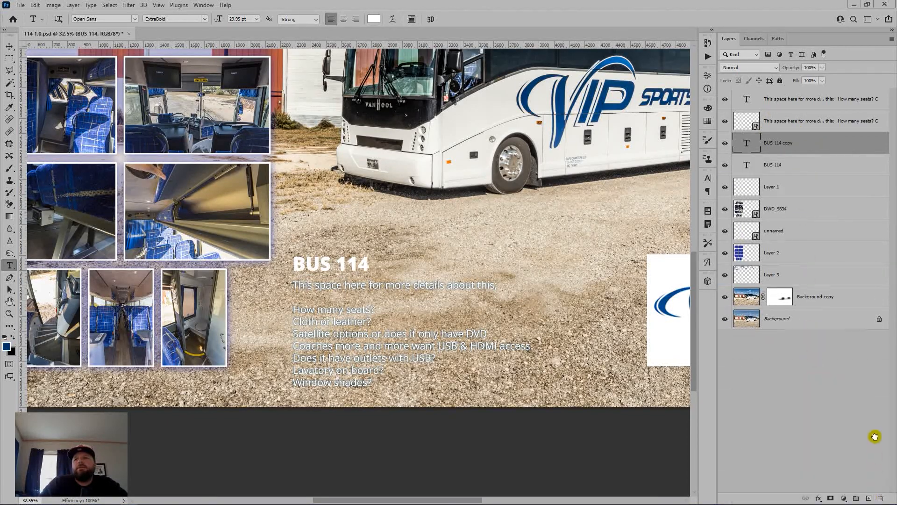
click(334, 270)
key(ctrl+a)
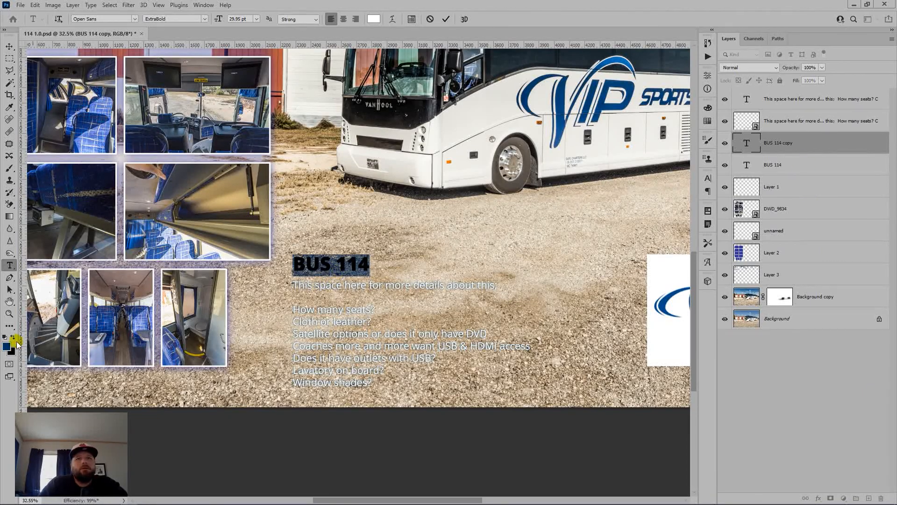
key(alt+BackSpace)
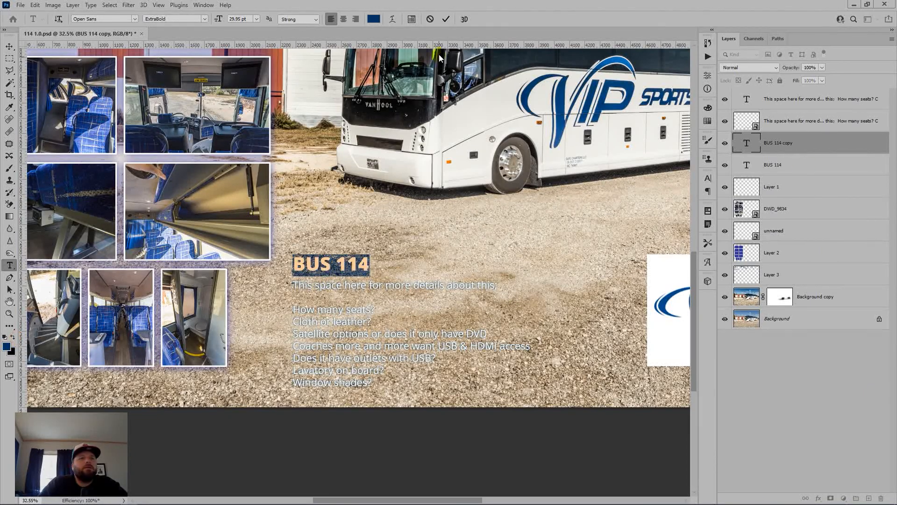
click(445, 18)
drag(818, 148, 803, 175)
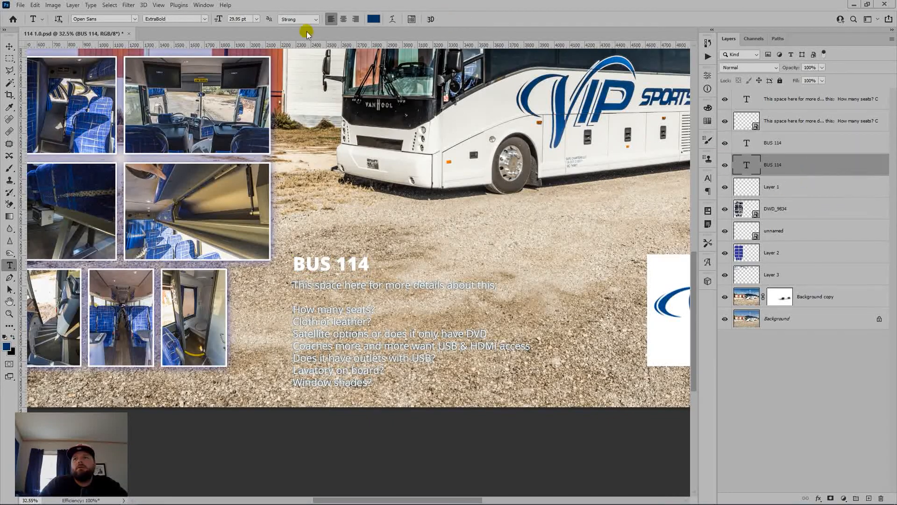
Reapply the last Gaussian Blur to the blue BUS 114 title layer
click(130, 7)
click(139, 14)
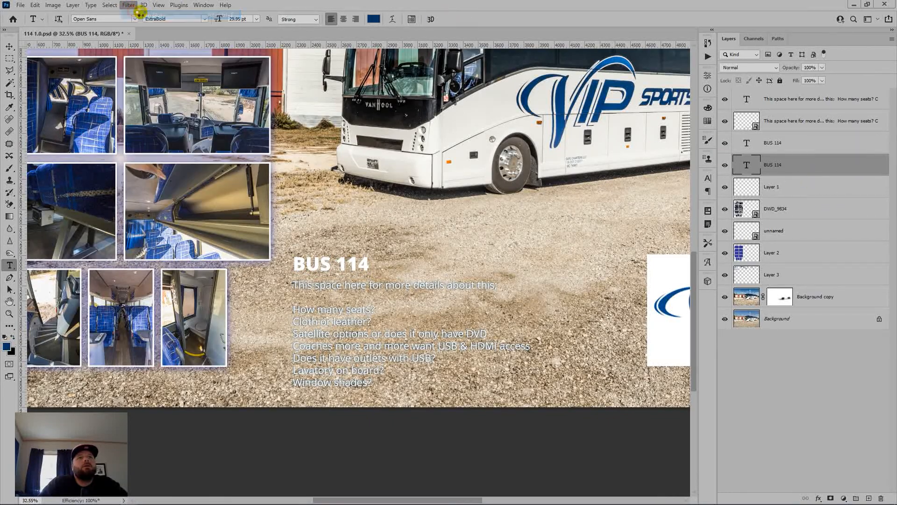
scroll(334, 280, down, 3)
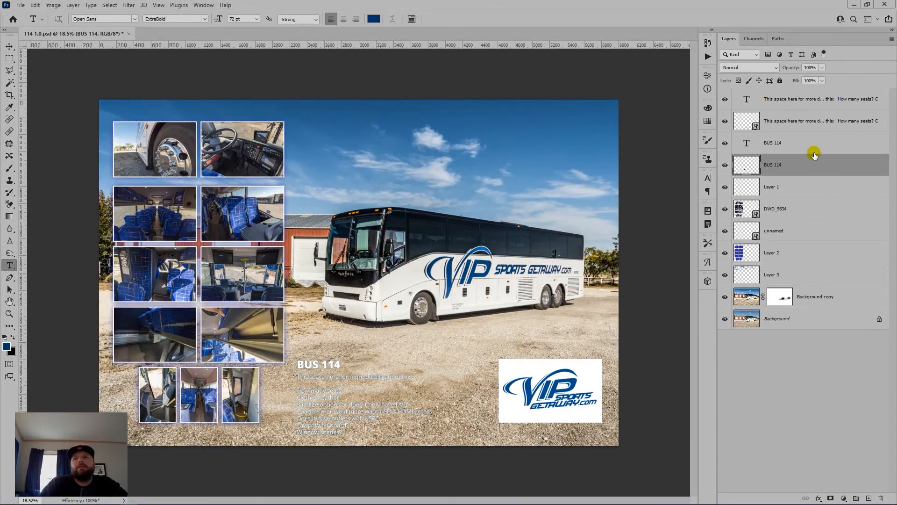
Move the BUS 114 title and details text, together with their blurred copies, into the sky beside the top row of thumbnails
shift+click(807, 99)
key(v)
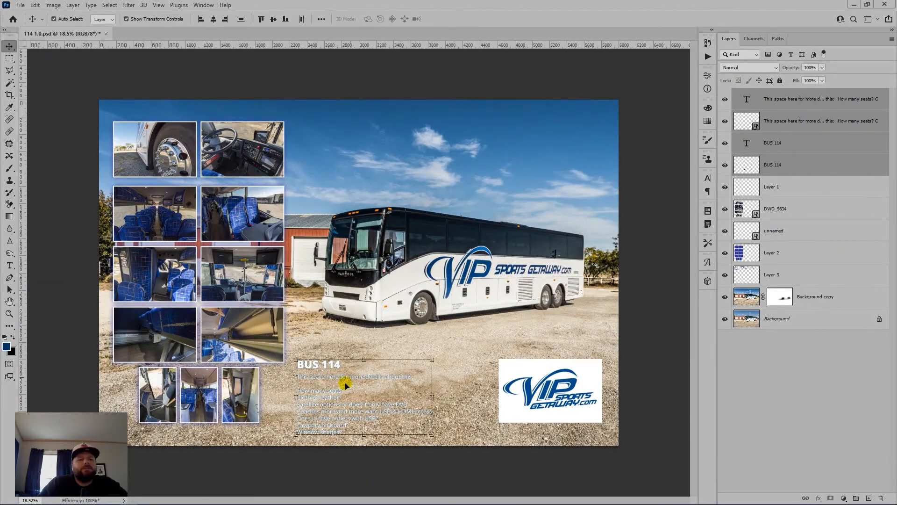
drag(344, 380, 335, 153)
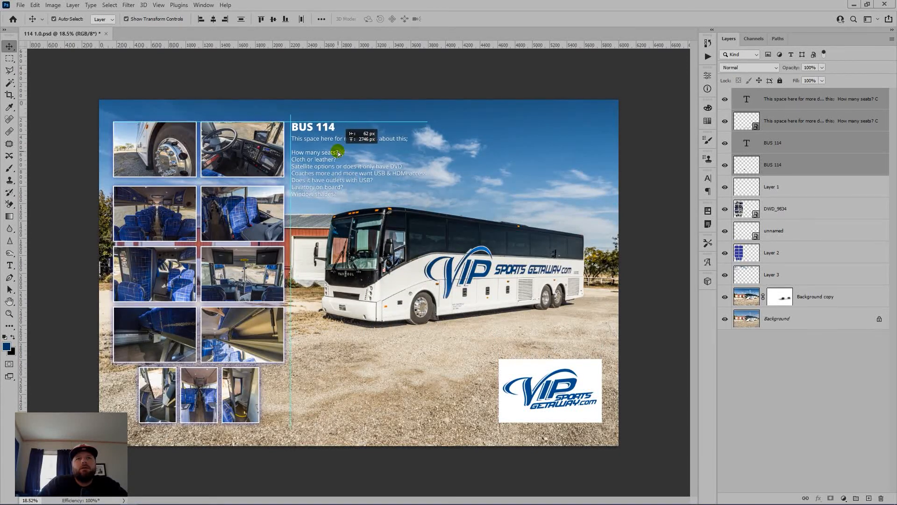
click(328, 77)
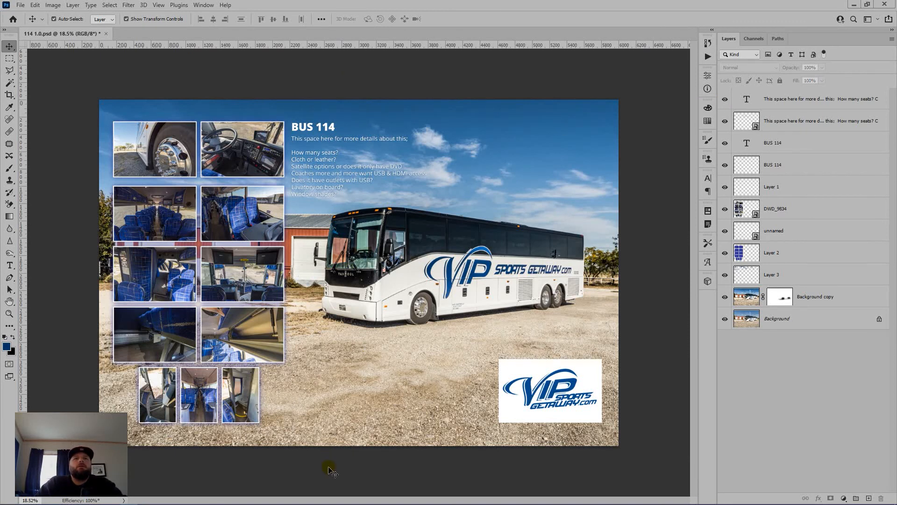
Add a white text line "HomeSweetAbilene.com" on the gravel along the image's lower edge, set in Allura Regular at 72 pt
key(t)
click(334, 440)
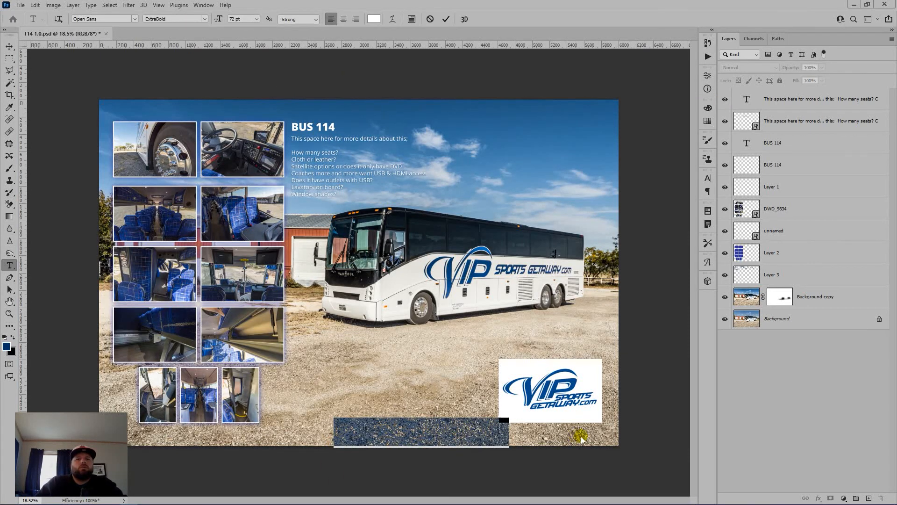
text(Ho)
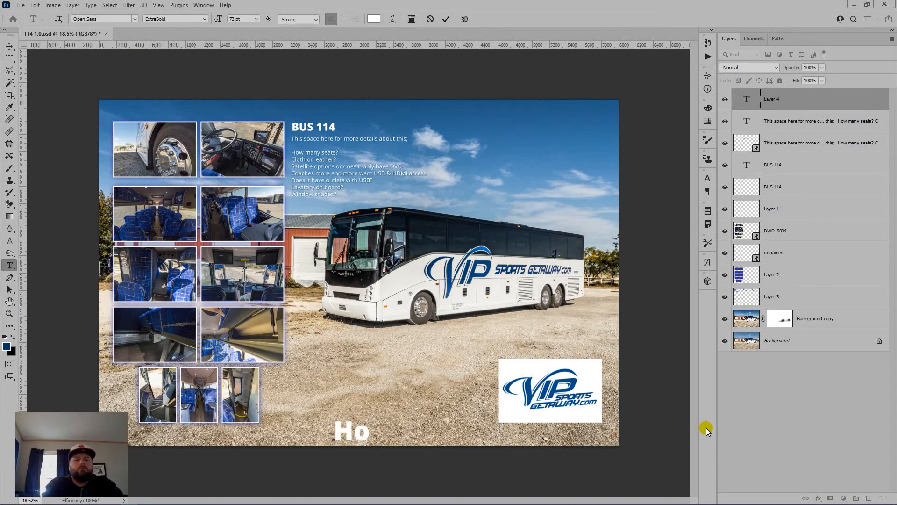
text(meSweet)
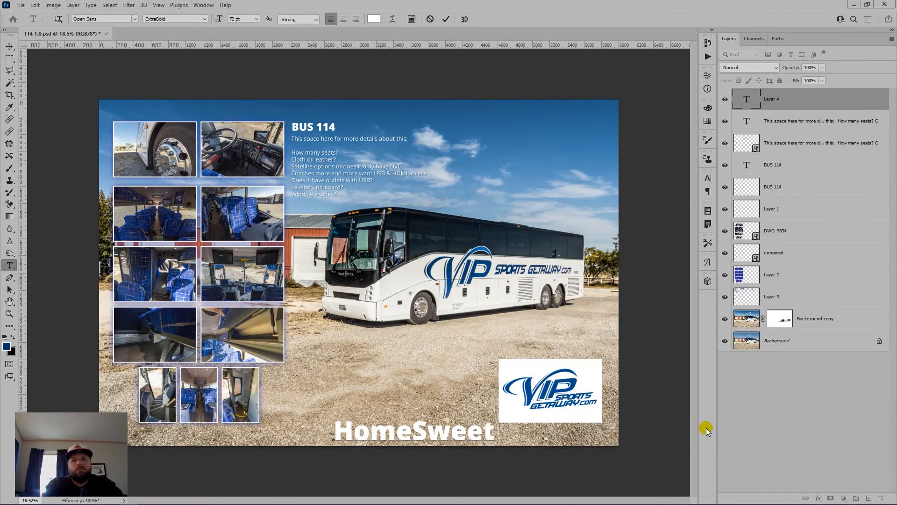
text(Abilene.com)
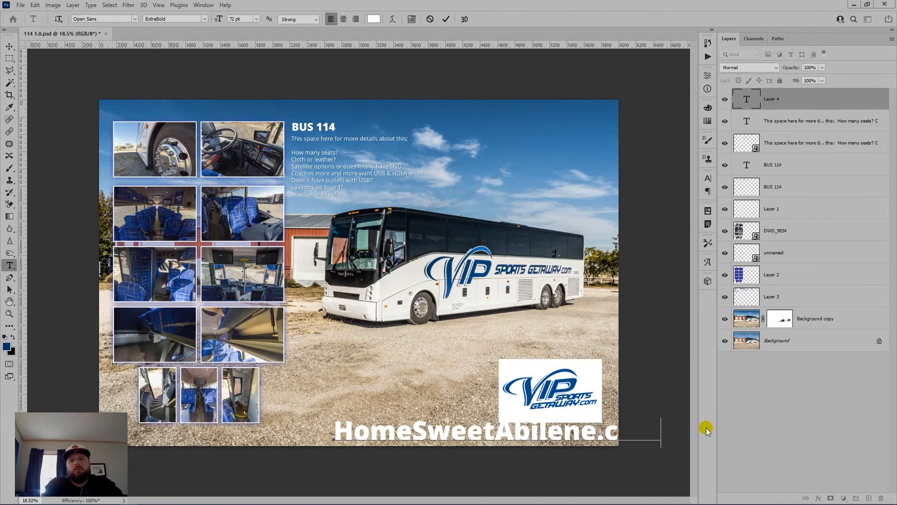
key(ctrl+a)
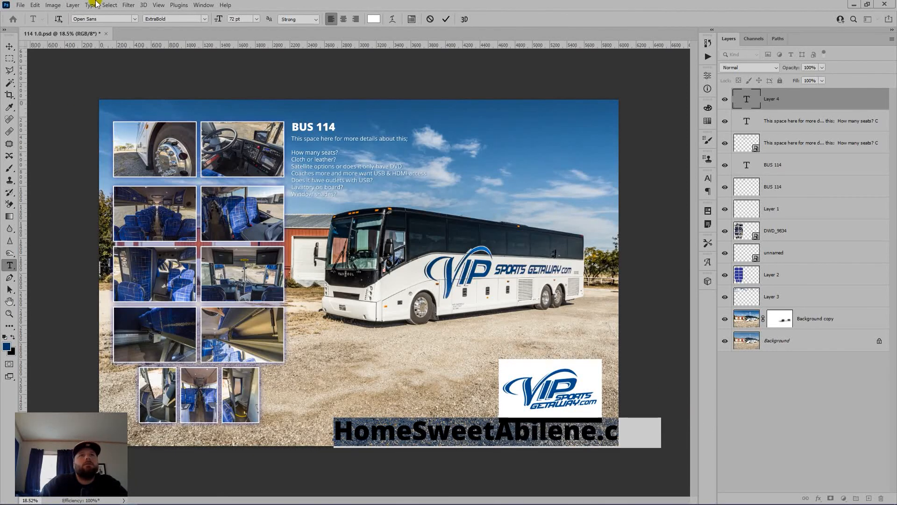
click(132, 19)
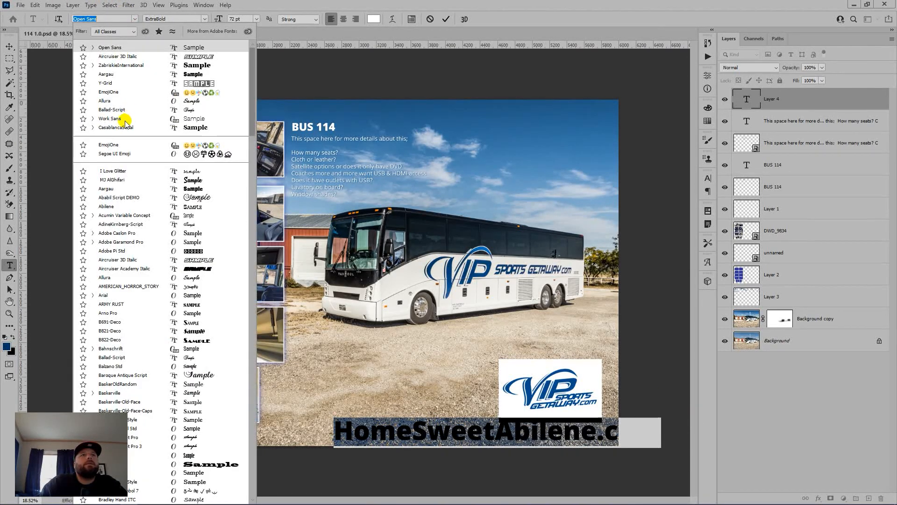
click(116, 101)
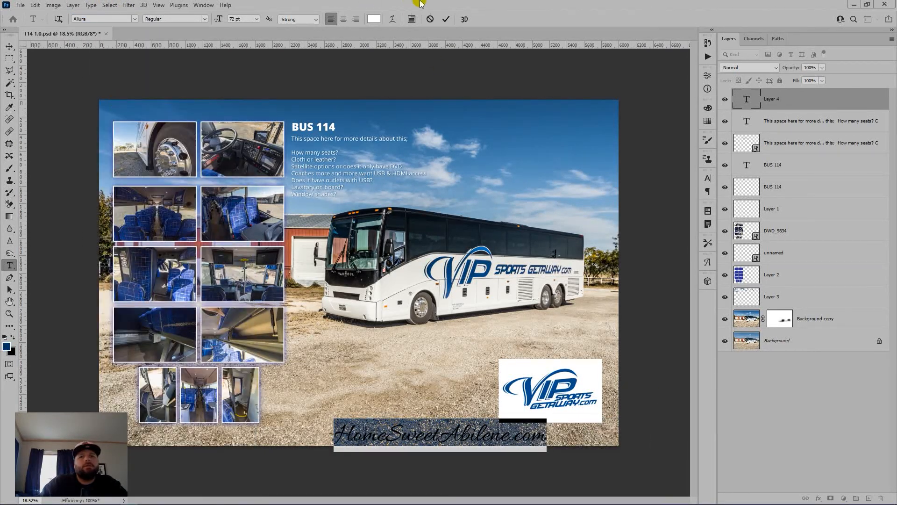
click(445, 19)
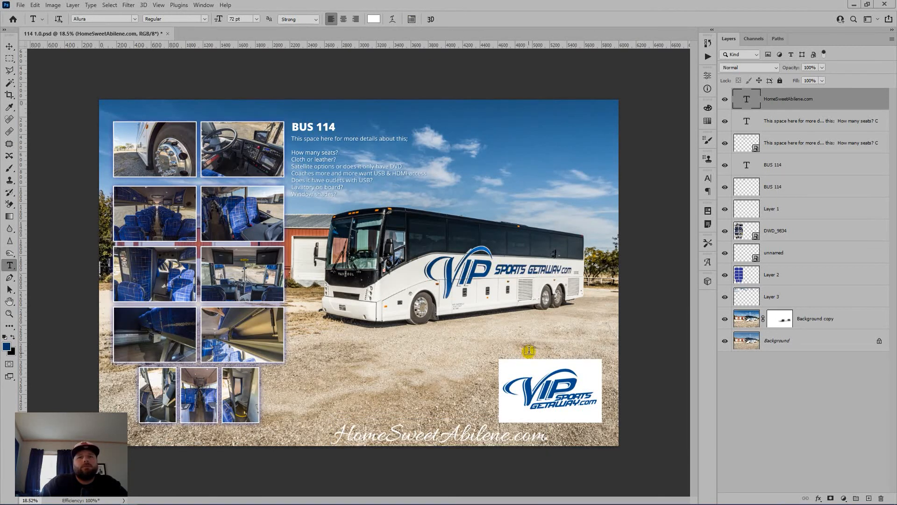
Scale the HomeSweetAbilene.com text to 50% and place it in the upper-right sky of the image
key(v)
drag(458, 417, 388, 436)
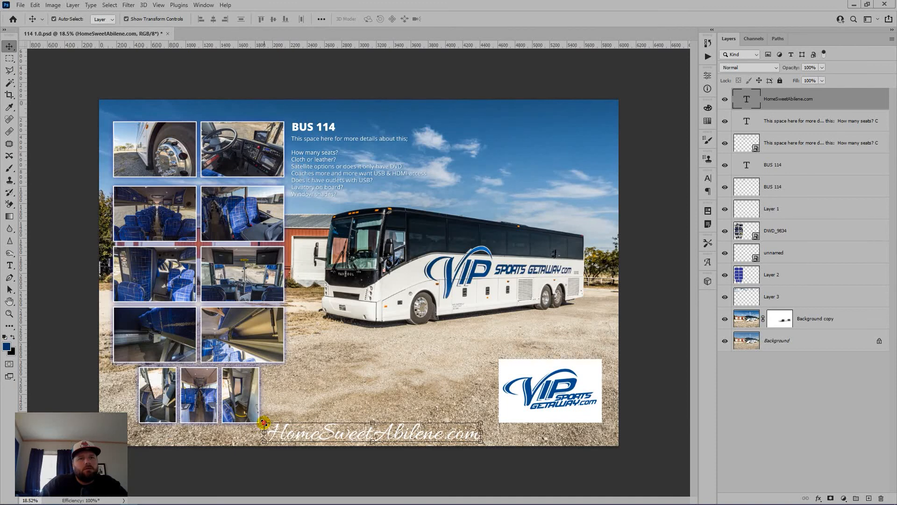
drag(264, 423, 373, 425)
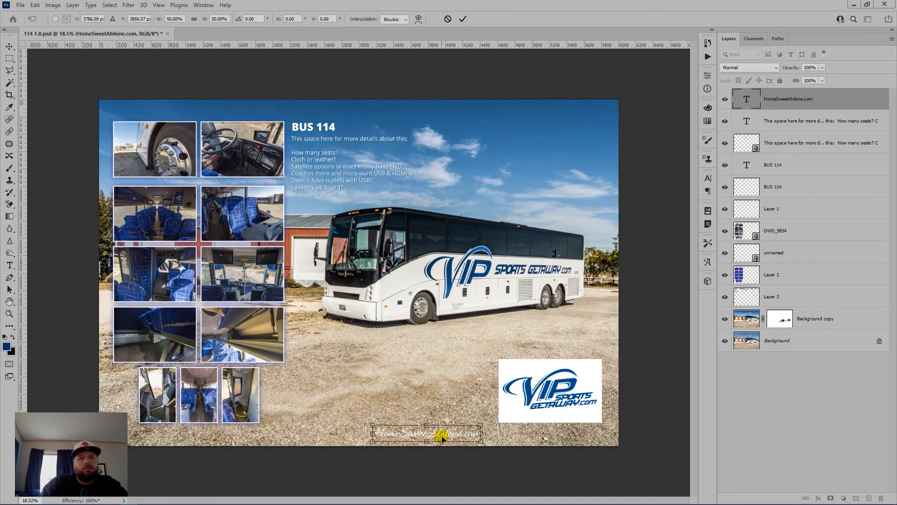
drag(442, 436, 565, 130)
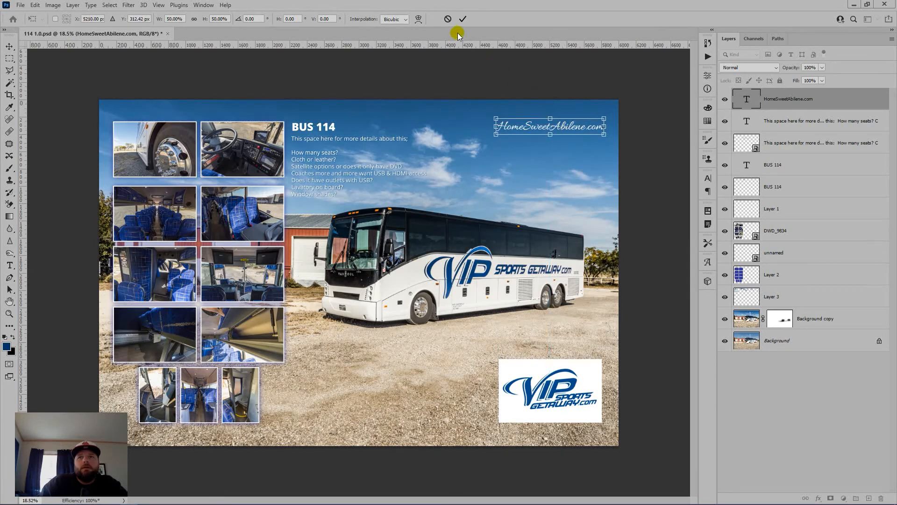
click(463, 17)
click(644, 114)
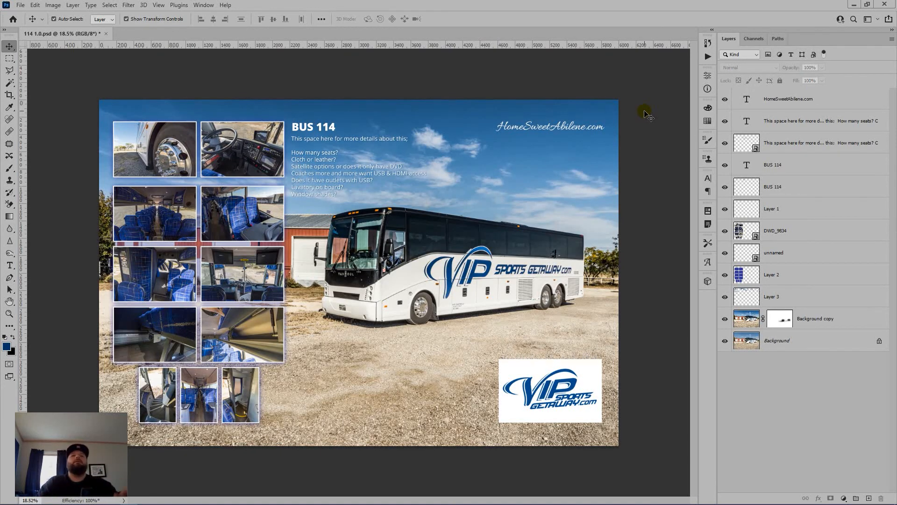
Move the HomeSweetAbilene.com text above the top-left thumbnail and lower its opacity to 20%
drag(589, 129, 192, 112)
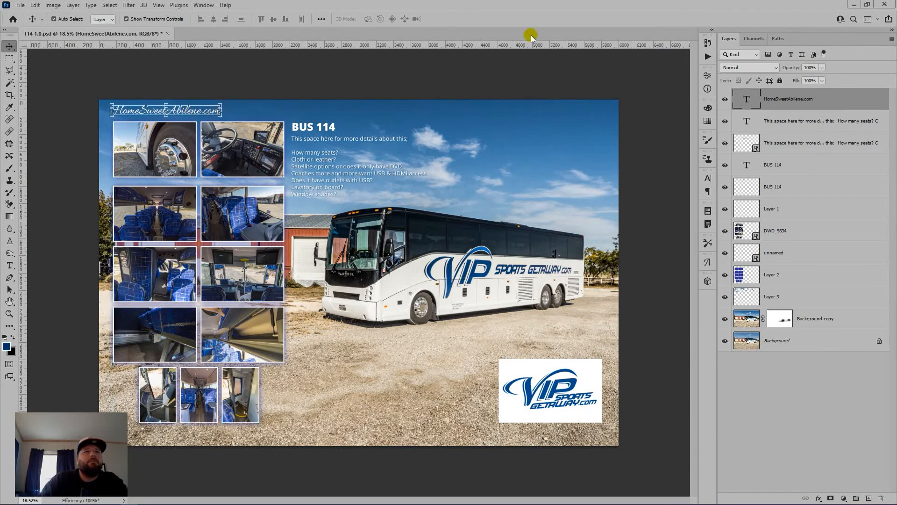
drag(796, 78, 785, 80)
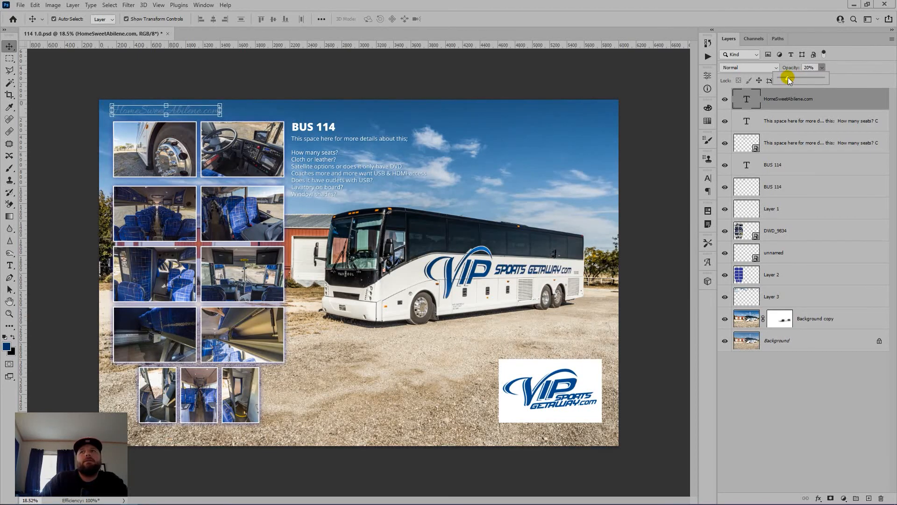
click(673, 74)
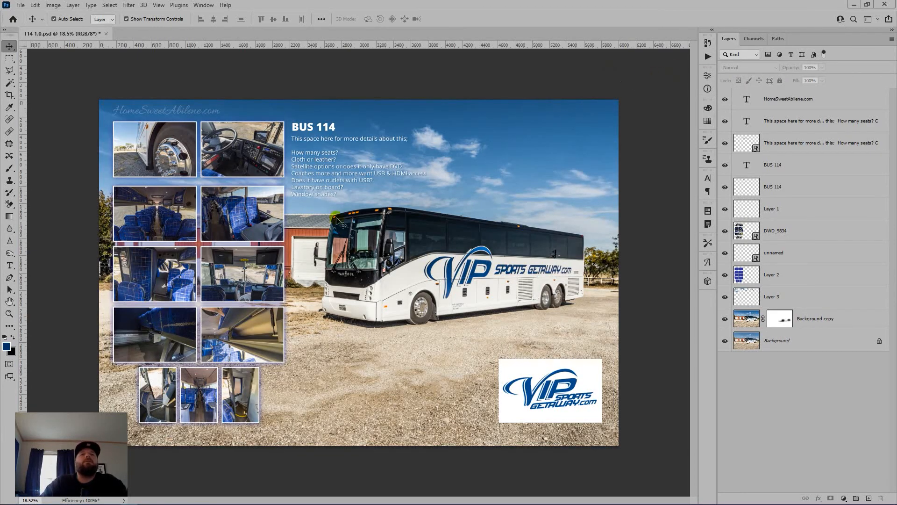
Save the composite as a new Photoshop file named 114 2.0 in the FINALS folder
scroll(371, 310, up, 1)
scroll(369, 310, down, 2)
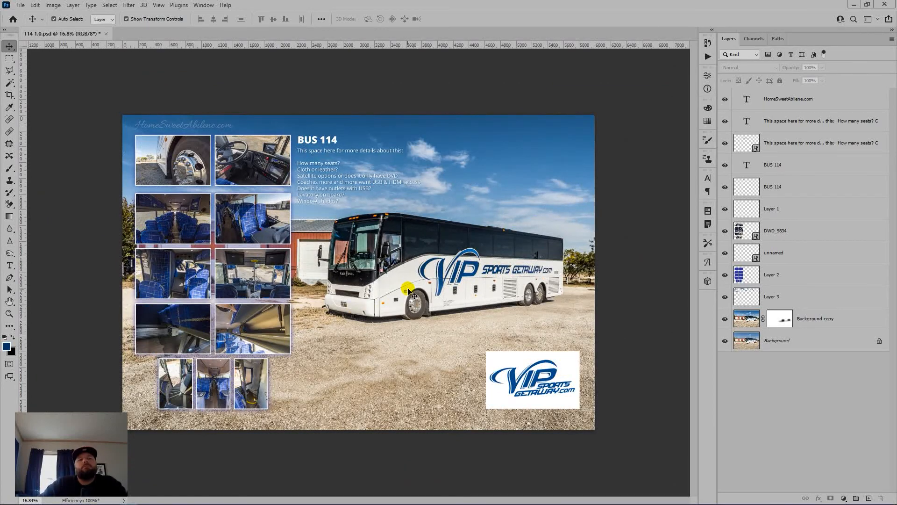
key(ctrl+shift+s)
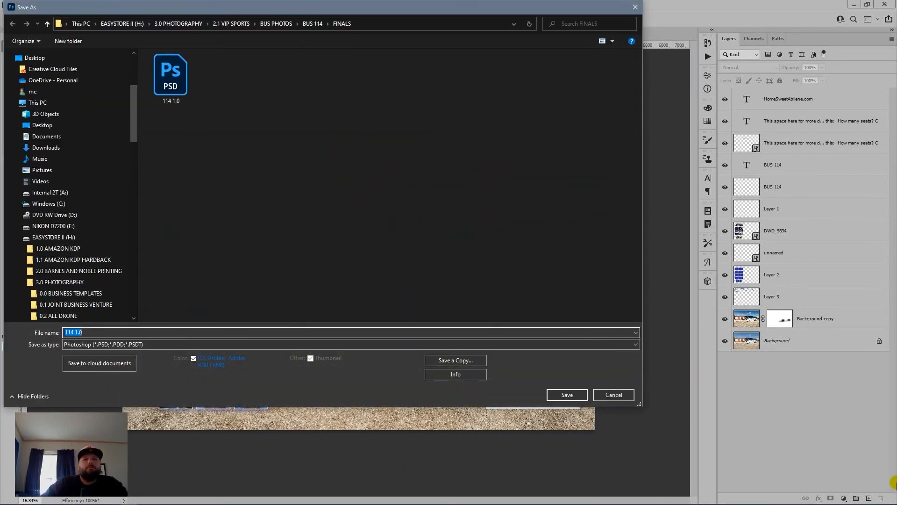
key(Right)
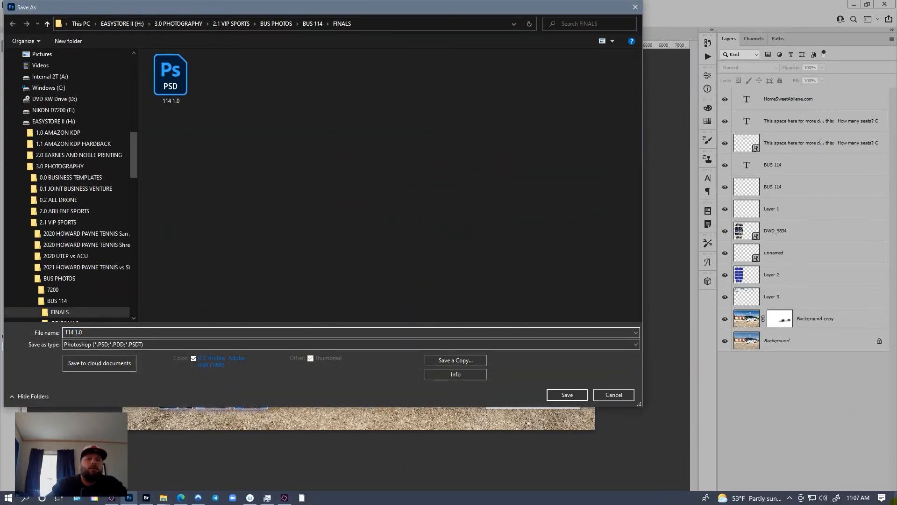
key(BackSpace)
key(BackSpace)
text(2.0)
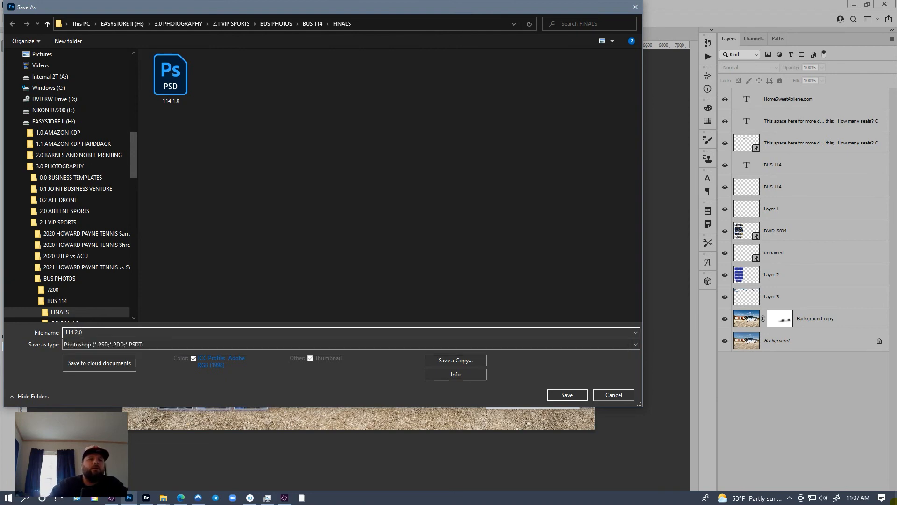
key(Return)
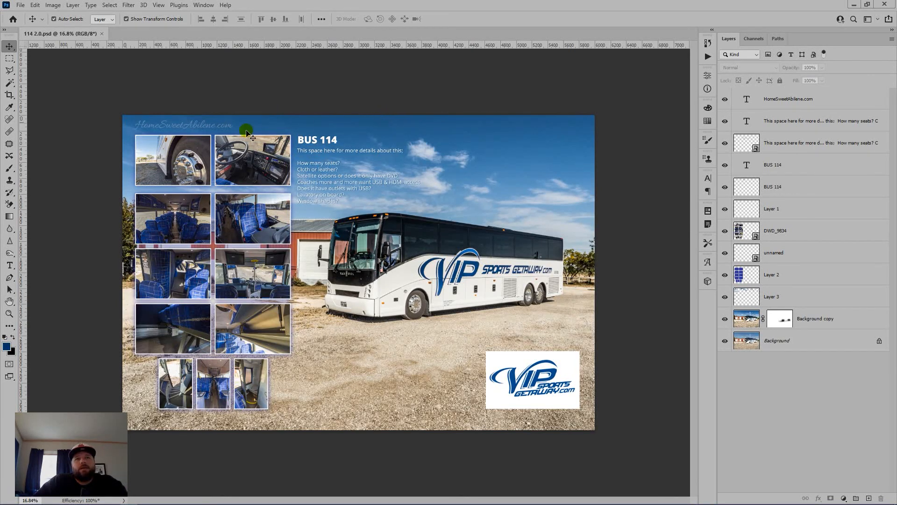
Scale the HomeSweetAbilene.com watermark above the top-left thumbnail down to about 48% and set its opacity to 100%
click(172, 125)
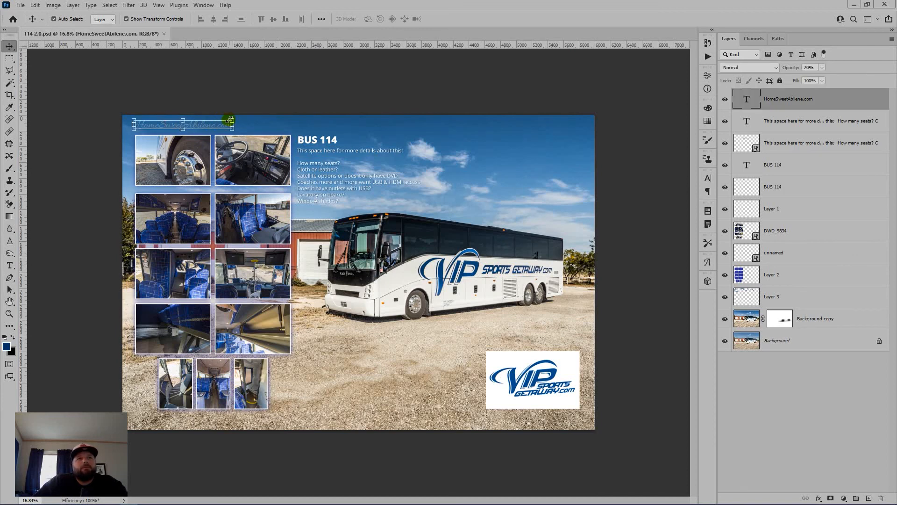
drag(232, 121, 181, 126)
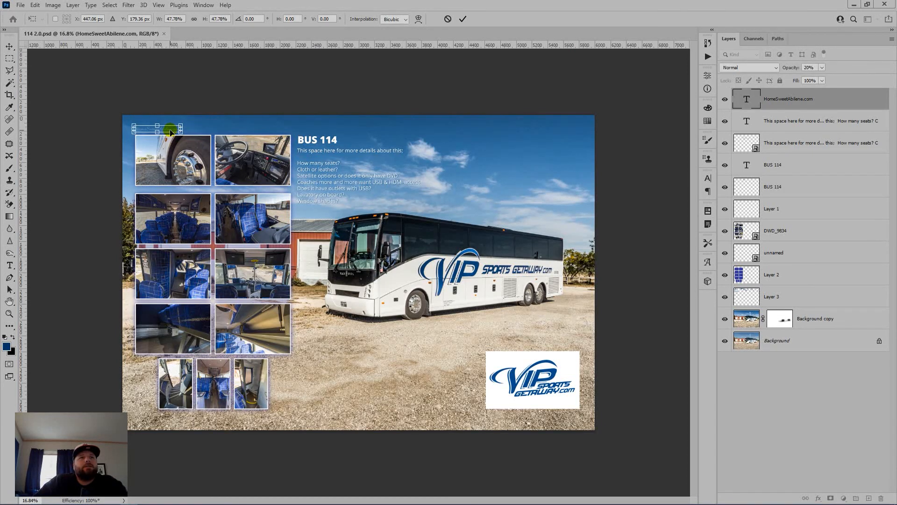
click(462, 19)
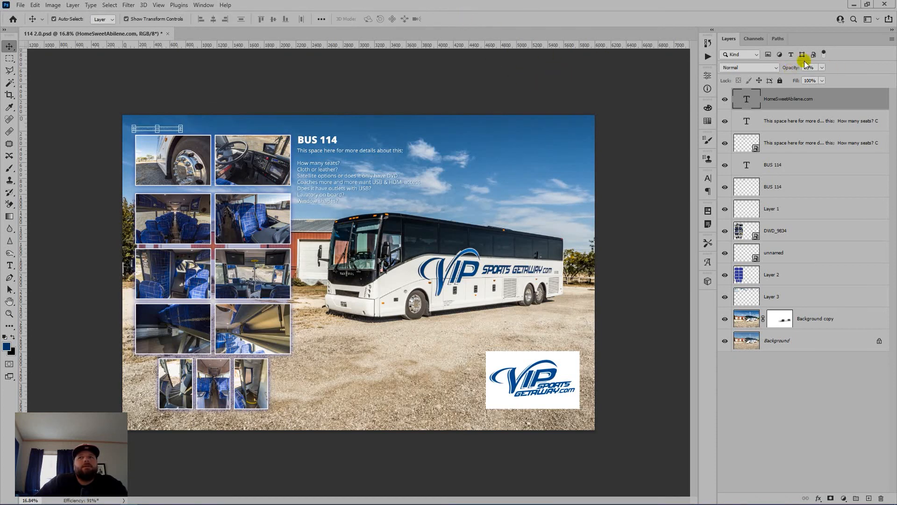
click(821, 67)
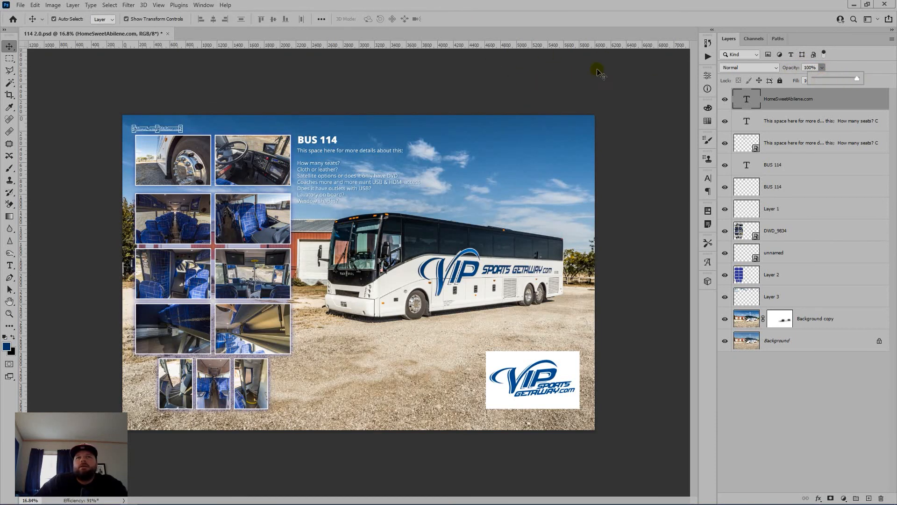
click(465, 80)
click(462, 83)
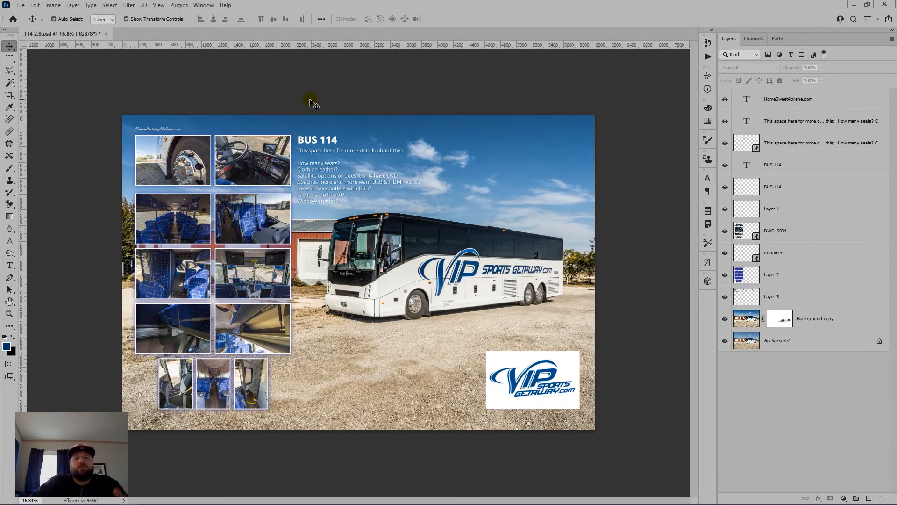
Save the layered composite over the existing Photoshop file 114 2.0 in the FINALS folder
key(ctrl+shift+s)
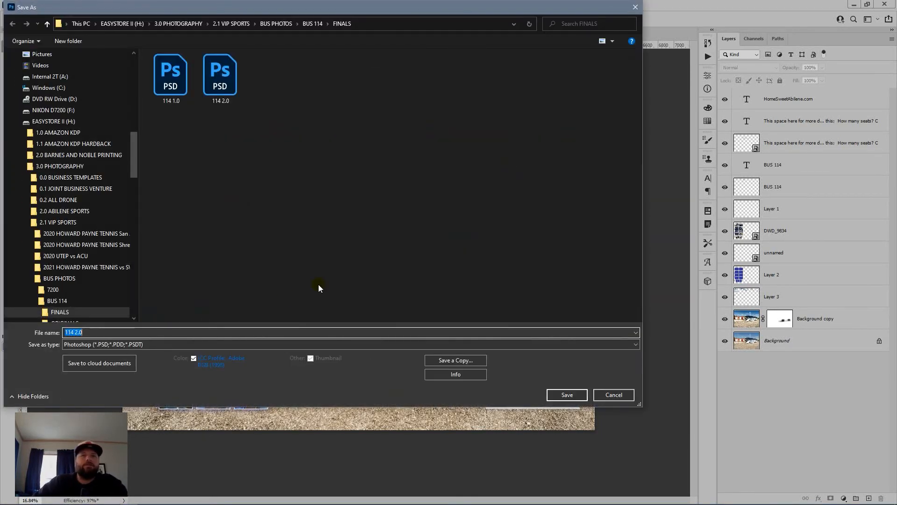
key(Return)
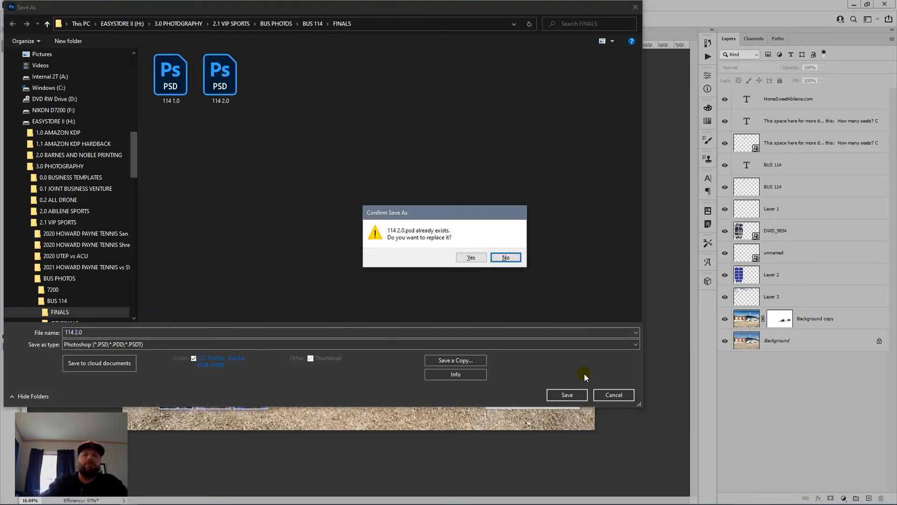
key(Return)
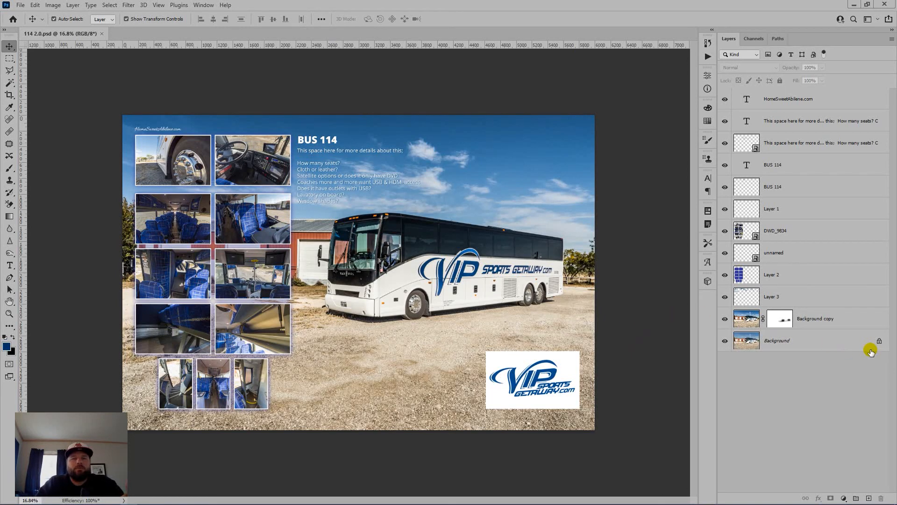
Merge all visible layers and save the image as a JPEG named 114 2.0 in the FINALS folder with quality 1
key(ctrl+shift+e)
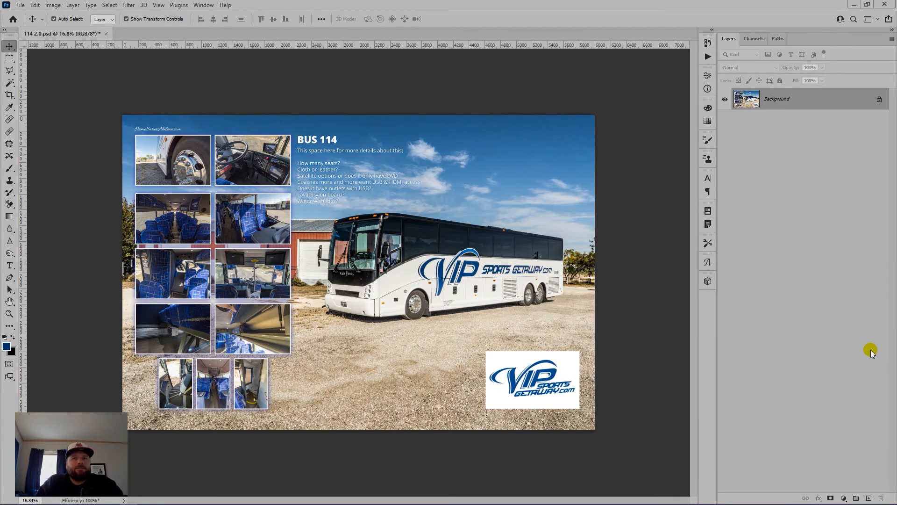
key(ctrl+shift+s)
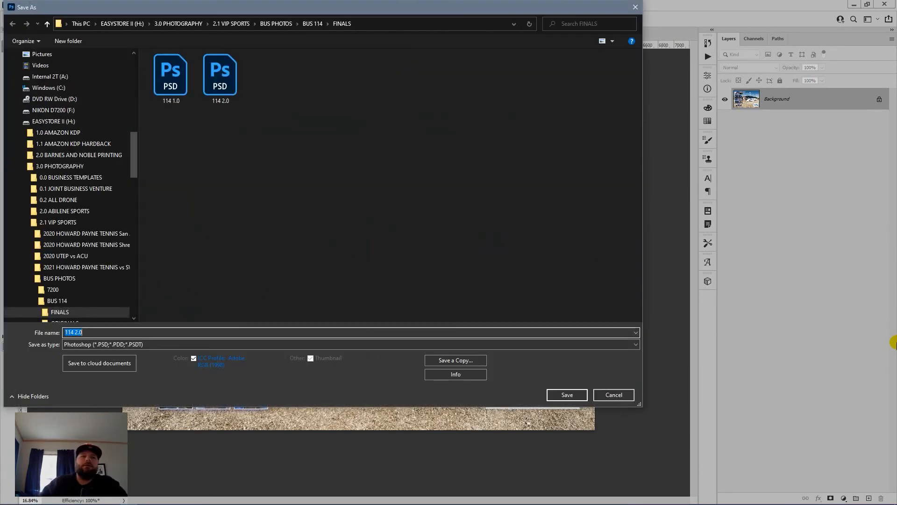
key(Tab)
key(j)
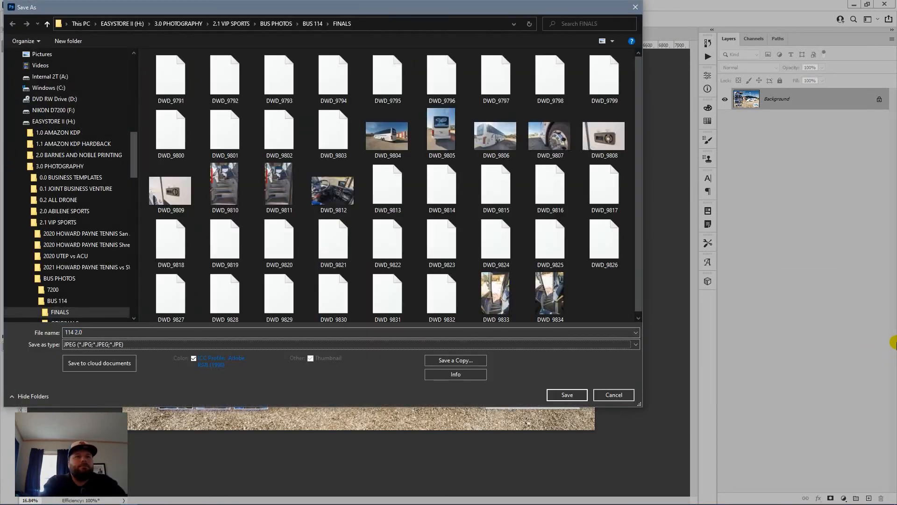
key(Return)
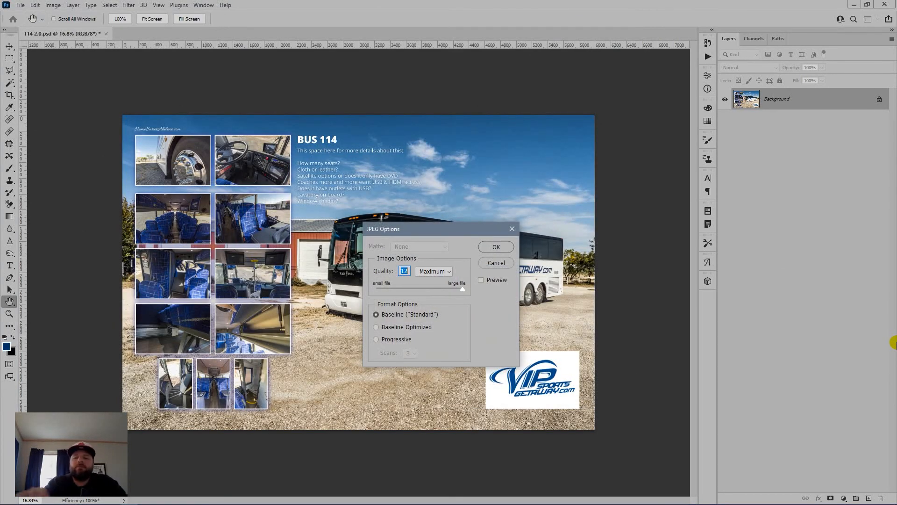
text(1)
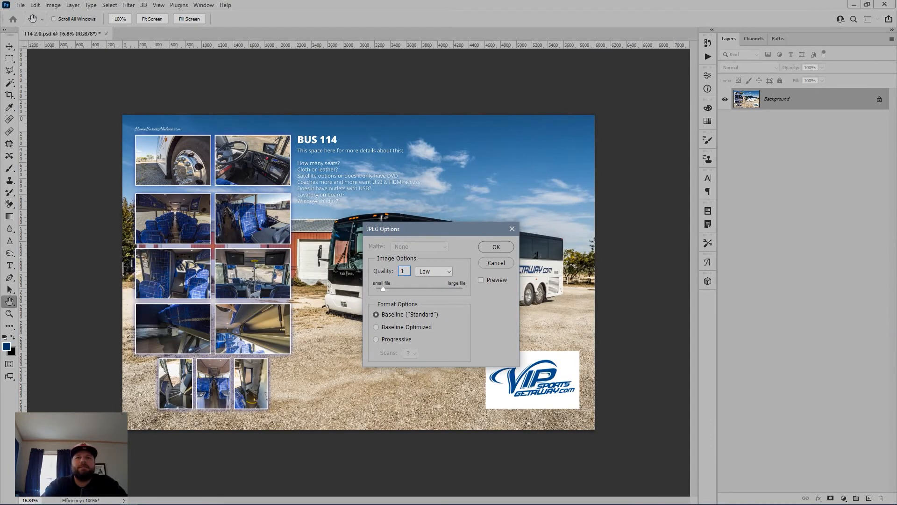
key(Return)
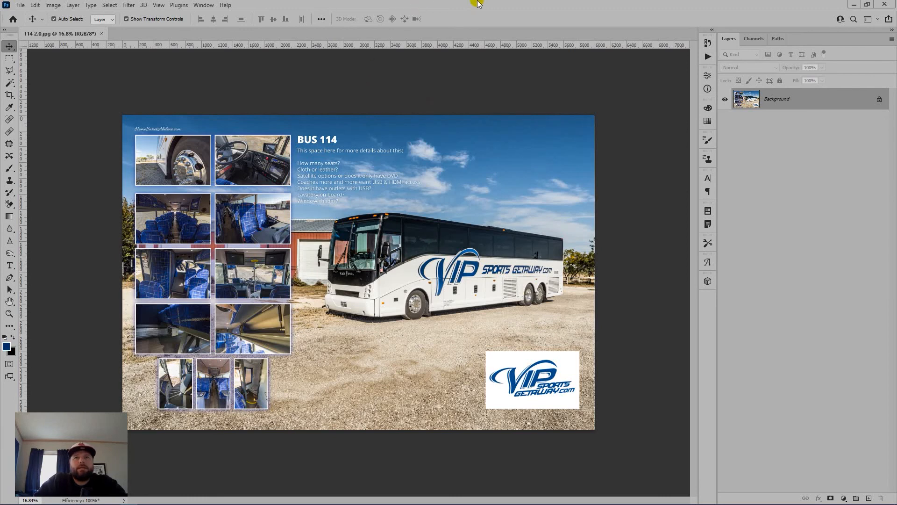
mouse_move(477, 3)
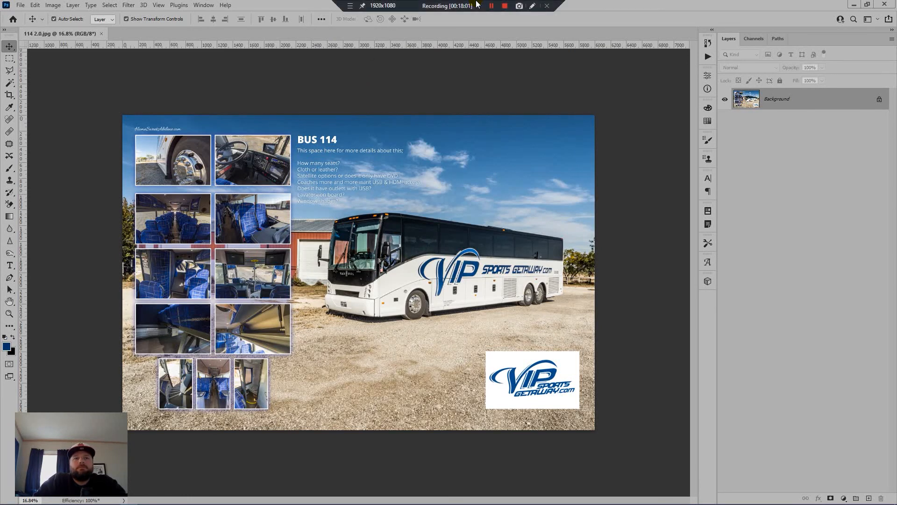